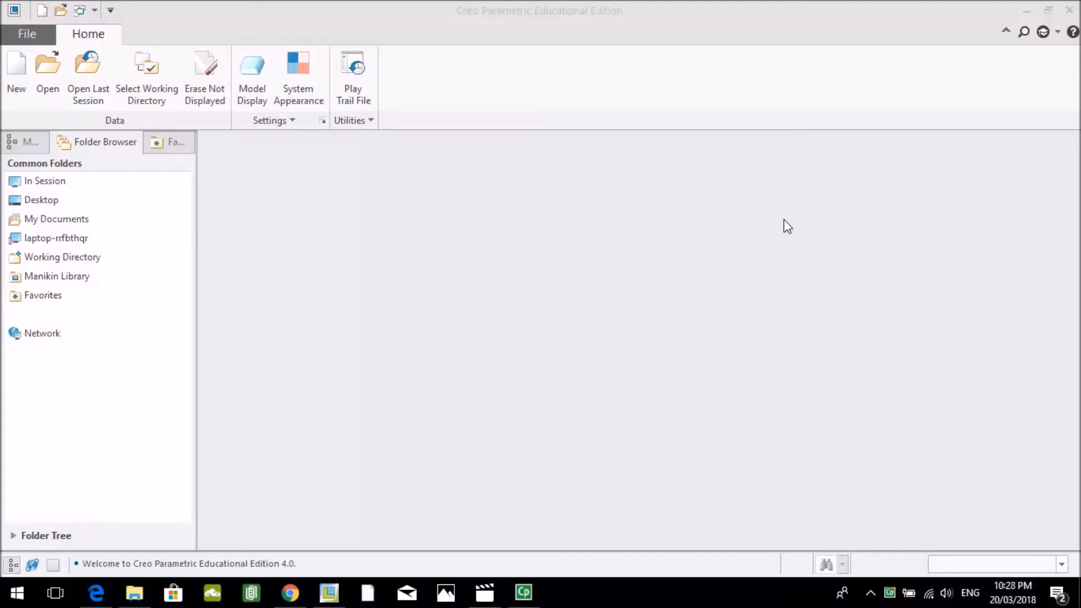
Step: Create a new drawing file named Exampleworkingdrawing2
click(27, 69)
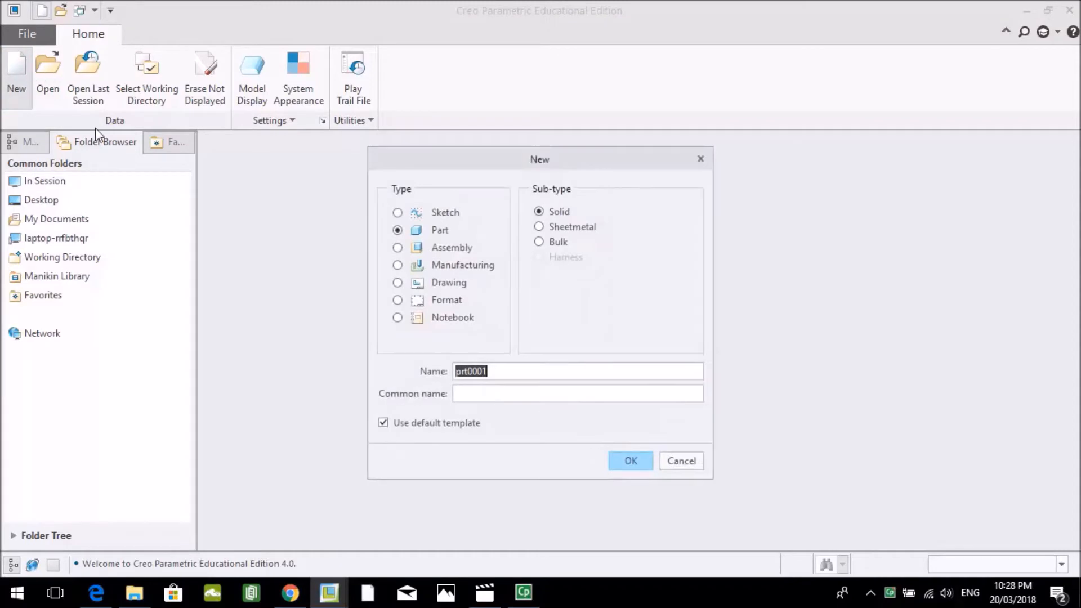
click(399, 284)
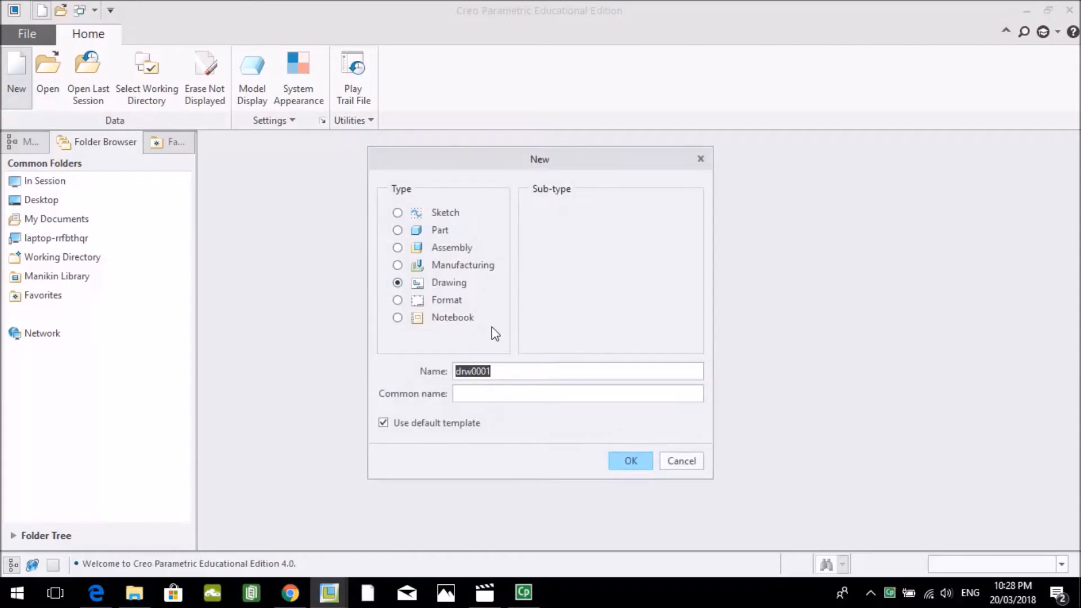
text(Exampleworkingdra)
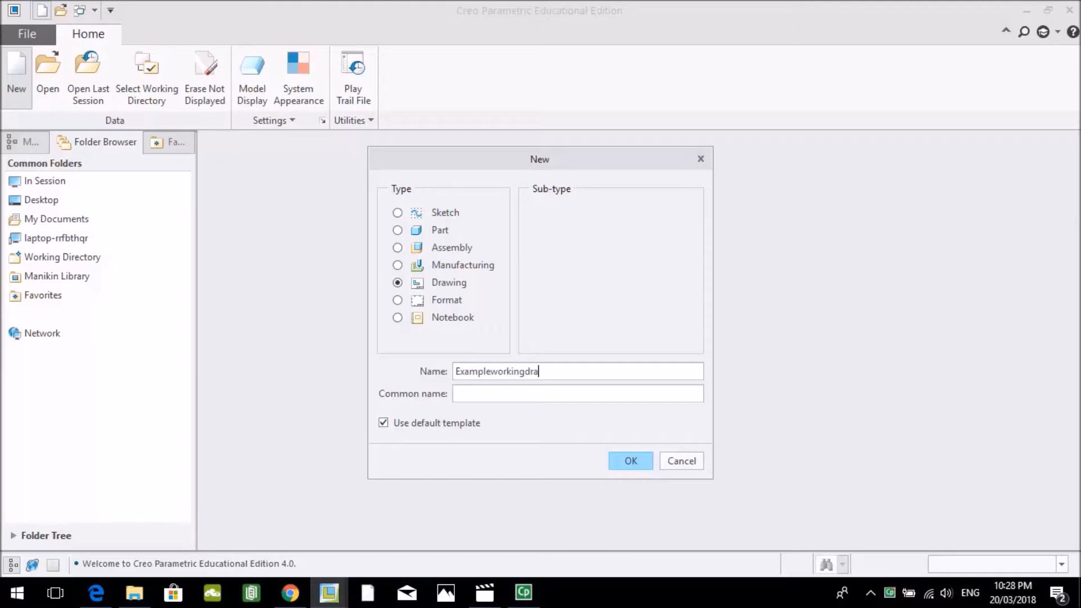
text(wing2)
click(627, 460)
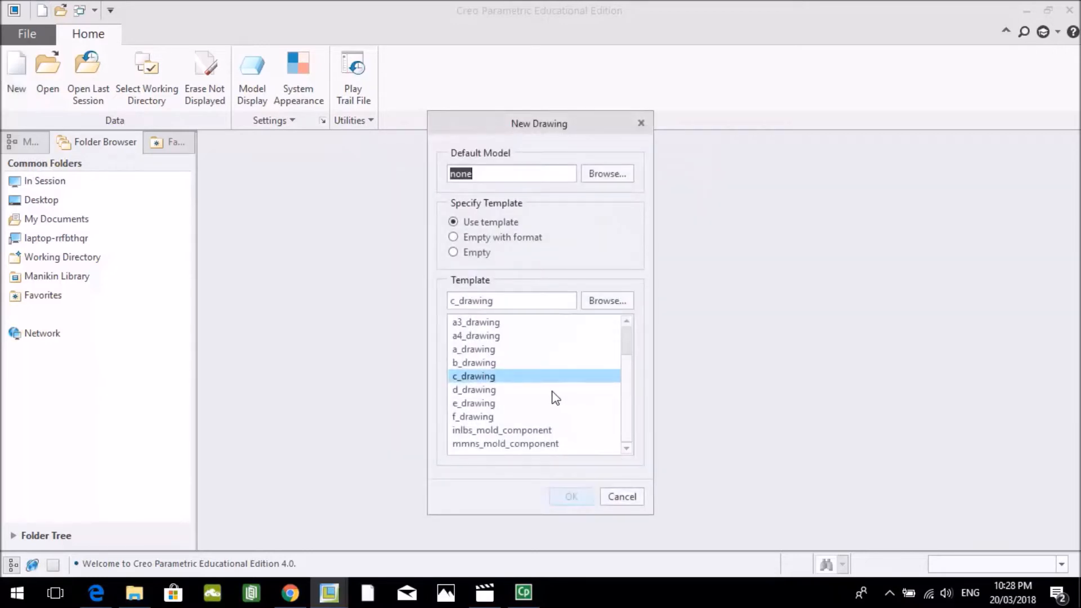
Step: Specify an empty drawing with format and browse for the format in D:\University\Year 3\EDUC3245\A1\Creo
click(453, 237)
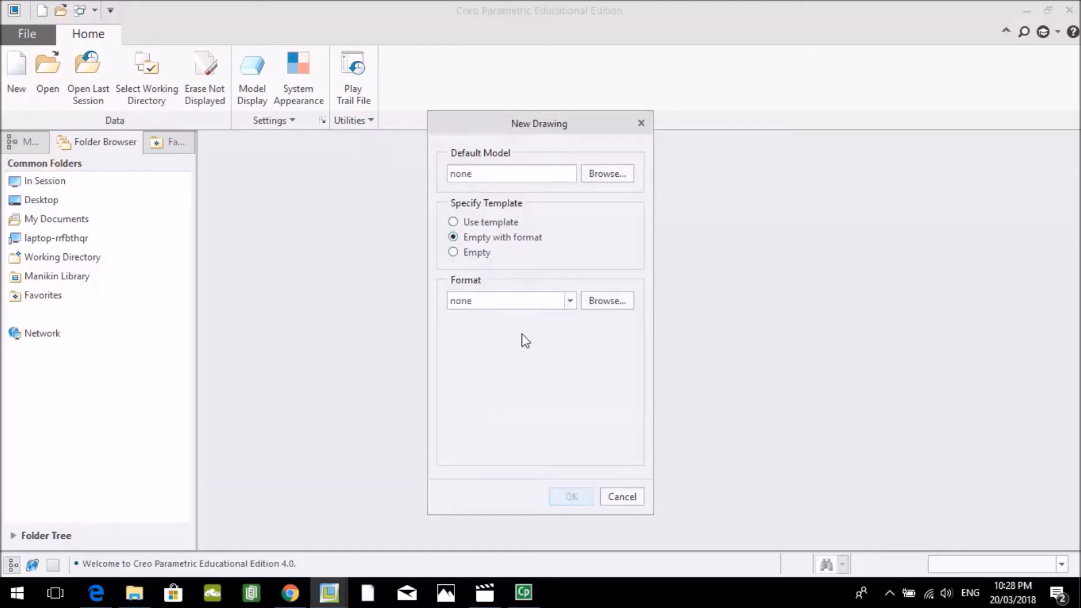
click(596, 302)
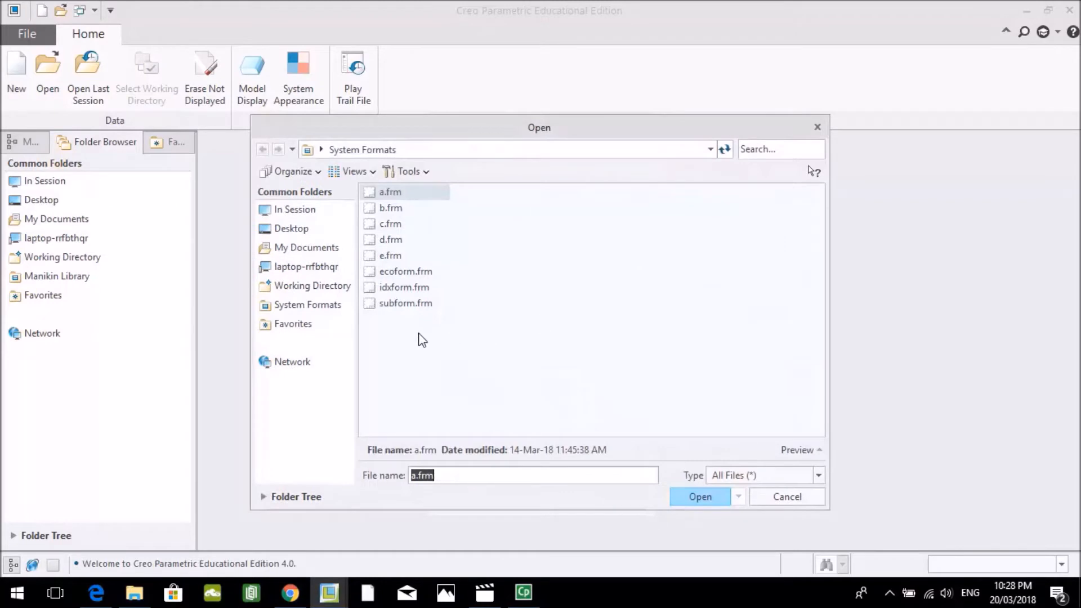
click(304, 275)
double_click(390, 209)
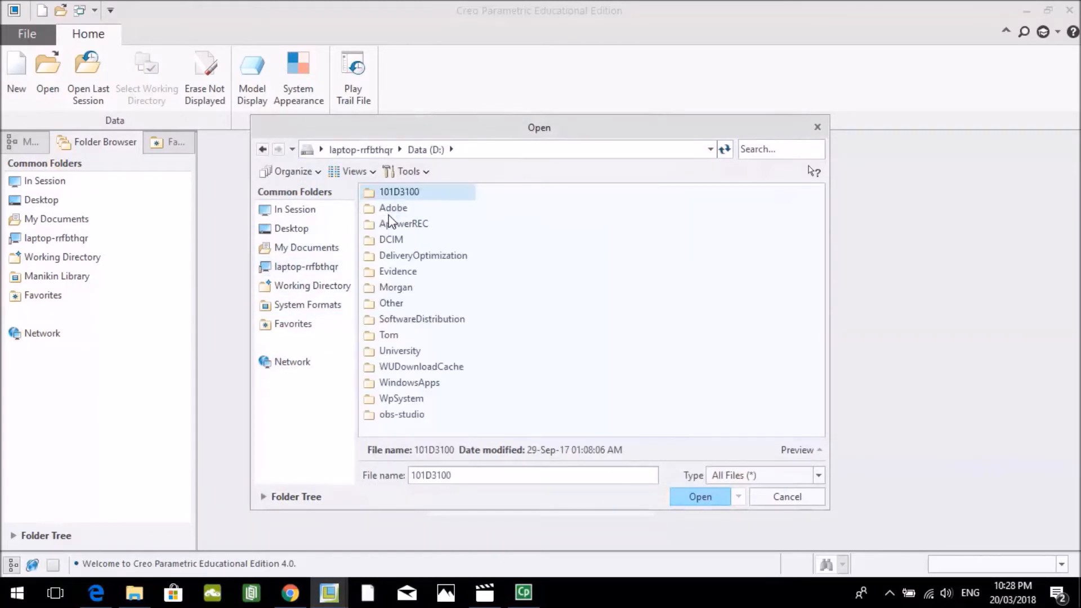
double_click(399, 350)
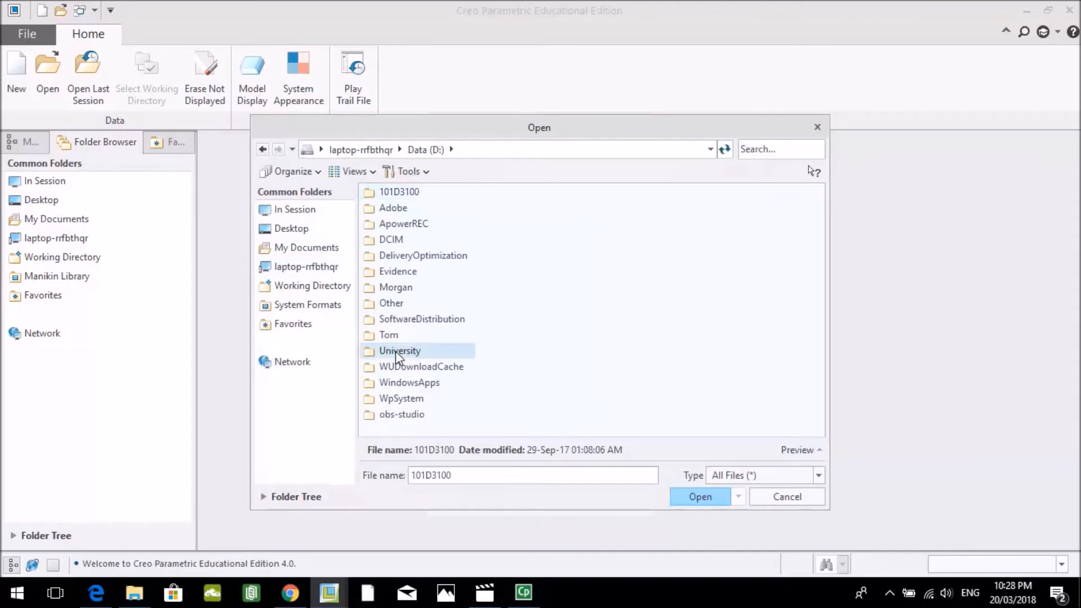
double_click(398, 243)
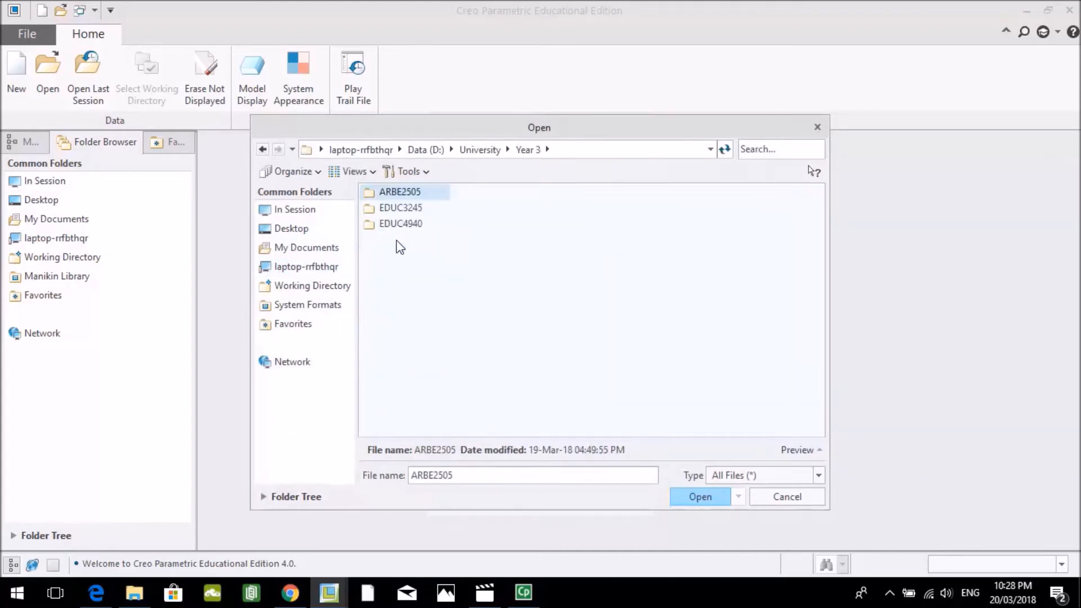
double_click(403, 209)
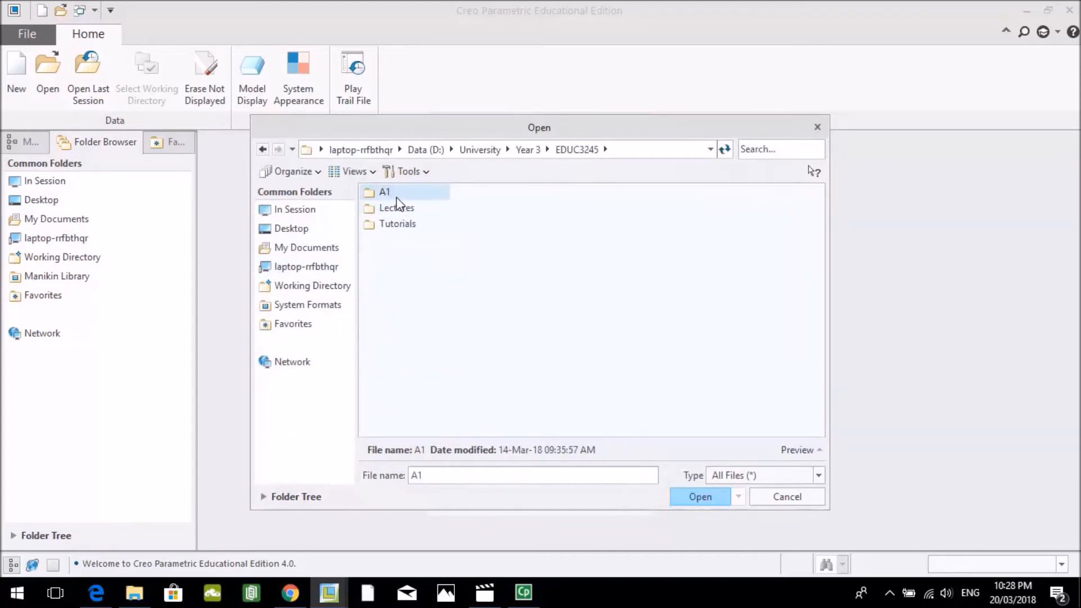
double_click(397, 196)
double_click(391, 209)
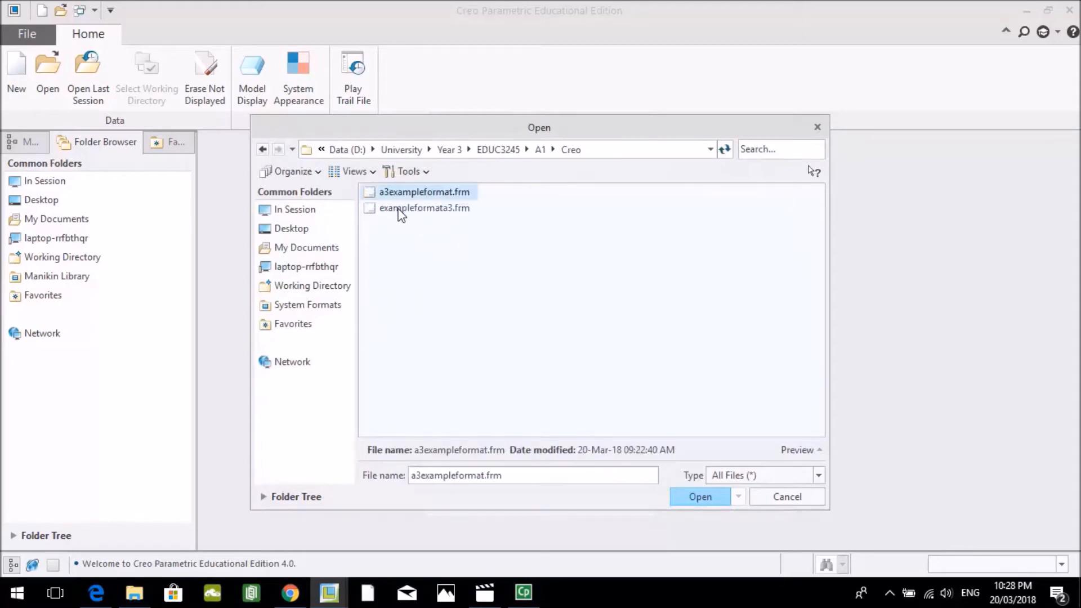
Step: Load exampleformata3.frm as the format and create the drawing from format sheet 1
click(400, 210)
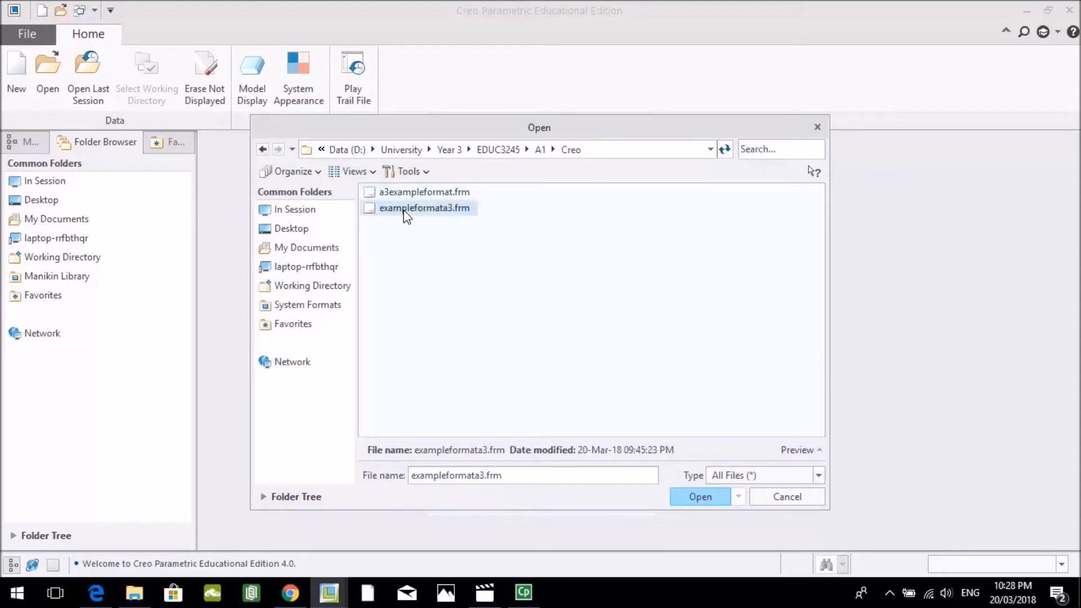
click(699, 498)
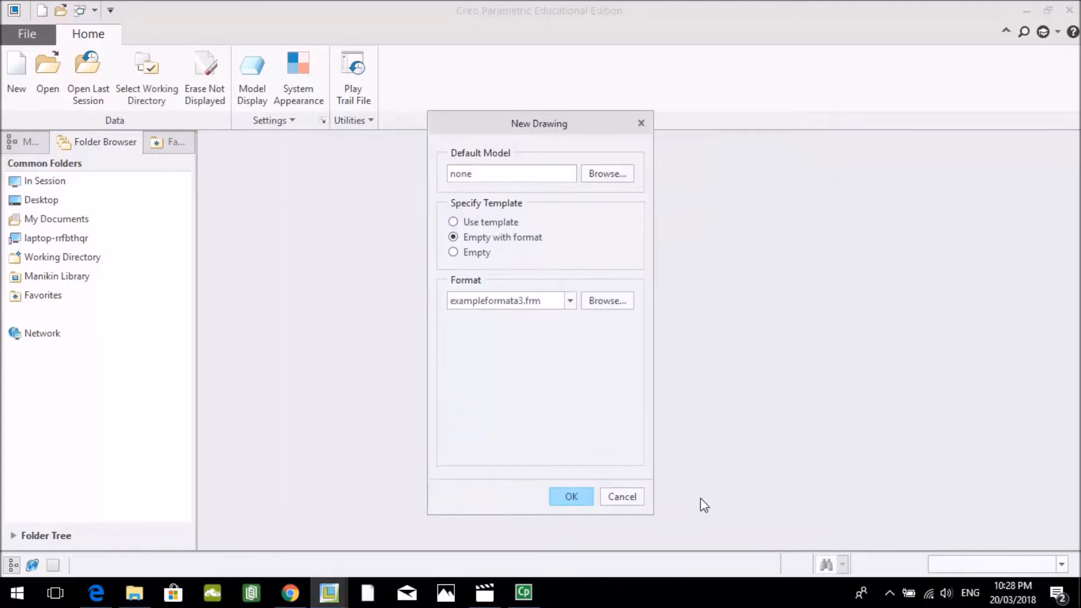
click(574, 496)
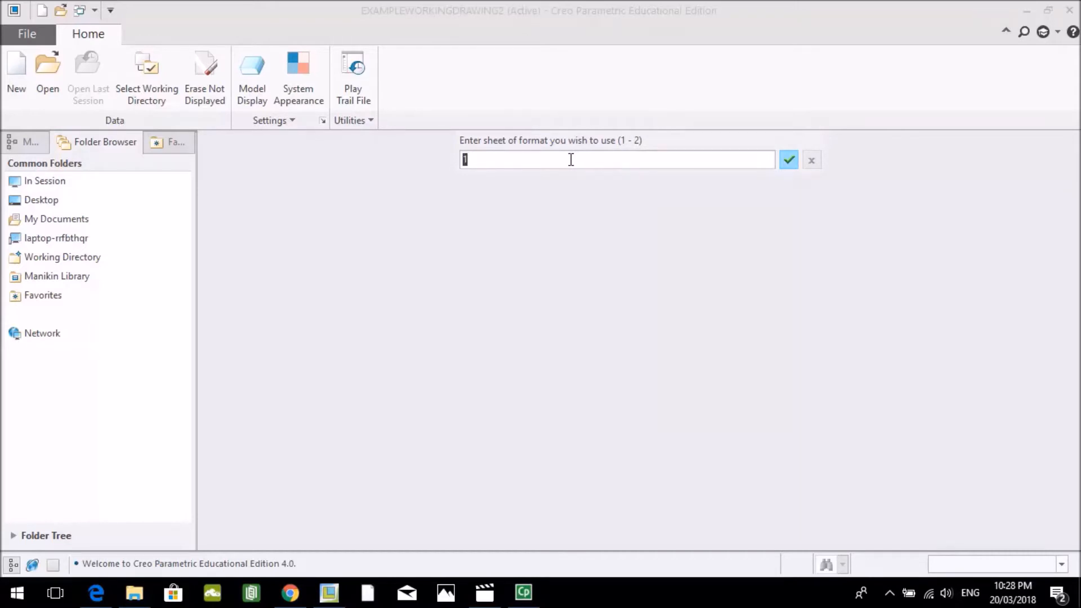
click(785, 160)
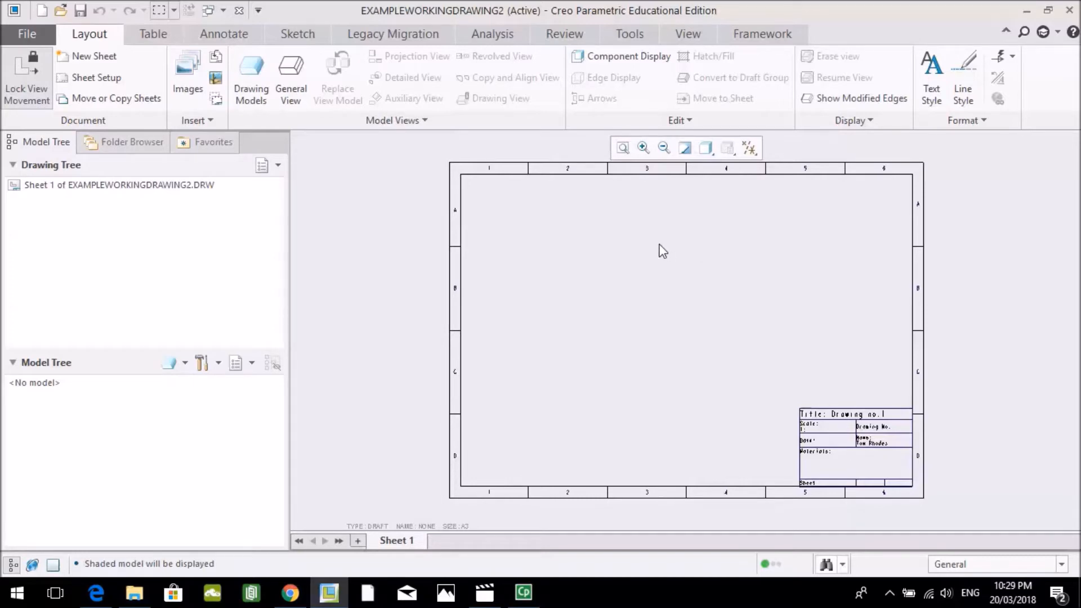
Step: Open the detail options in the drawing properties and find drawing_units among the miscellaneous options
click(44, 42)
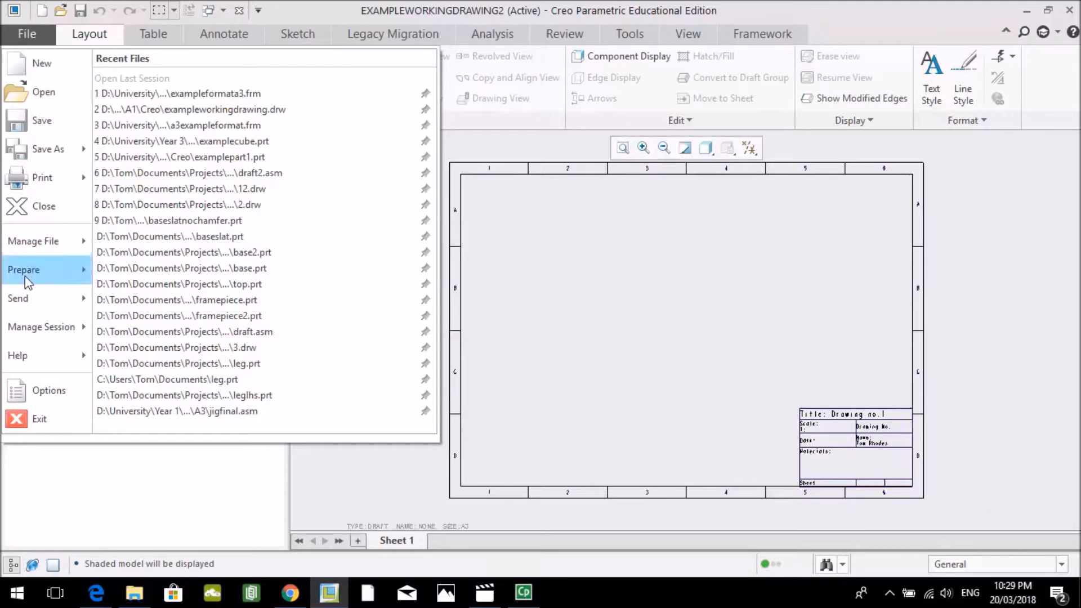
mouse_move(33, 267)
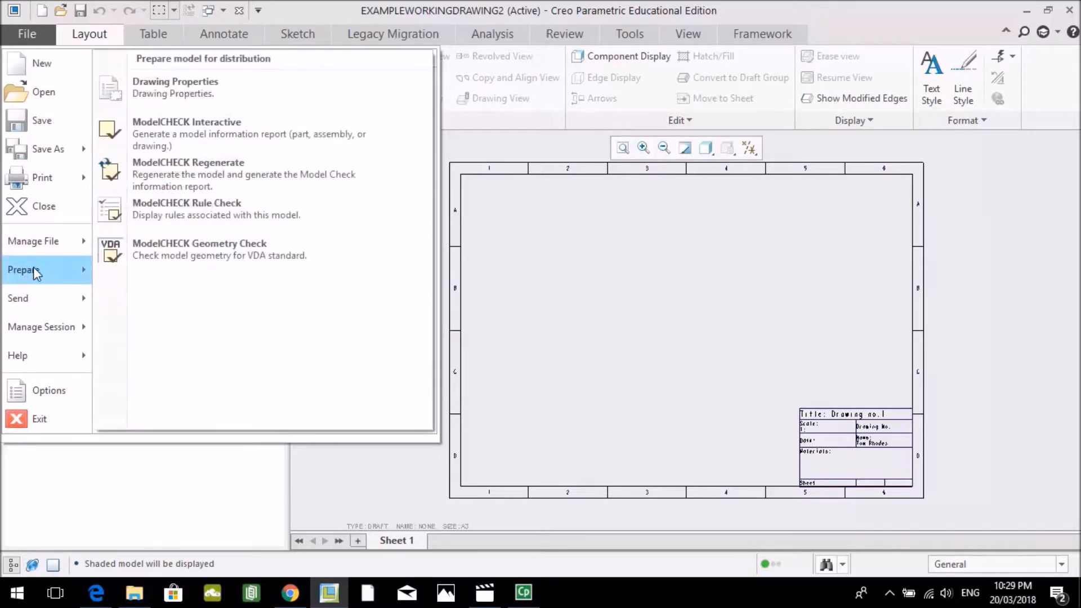
click(212, 90)
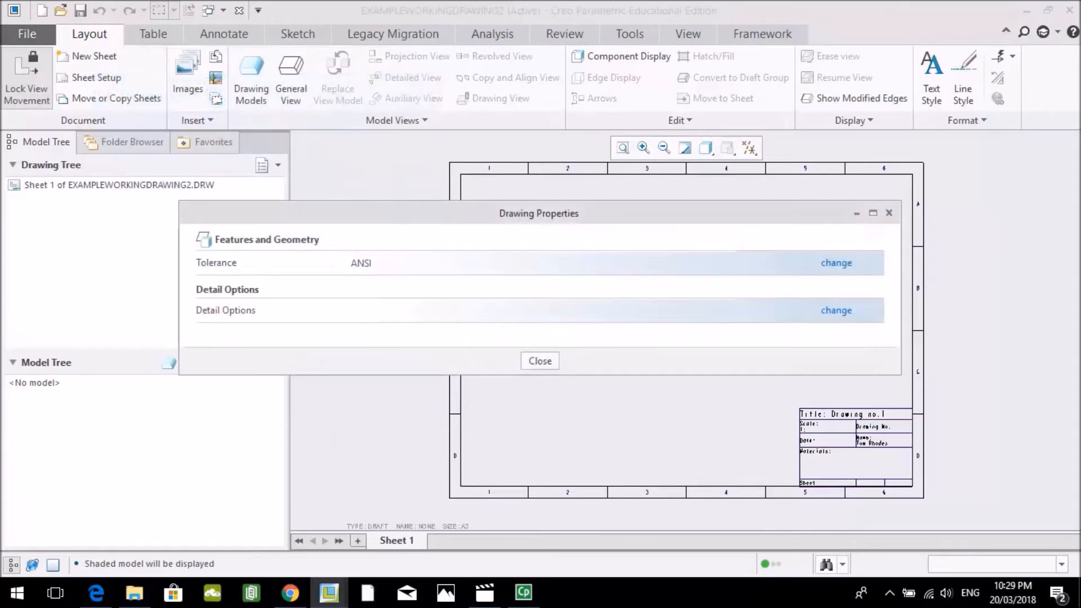
click(837, 311)
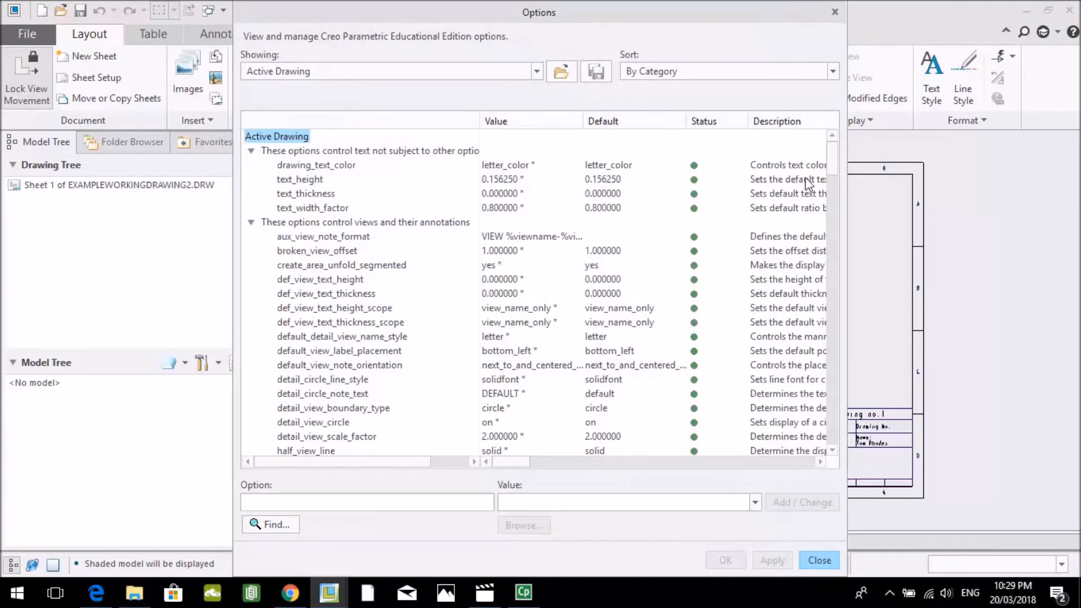
drag(831, 171, 816, 245)
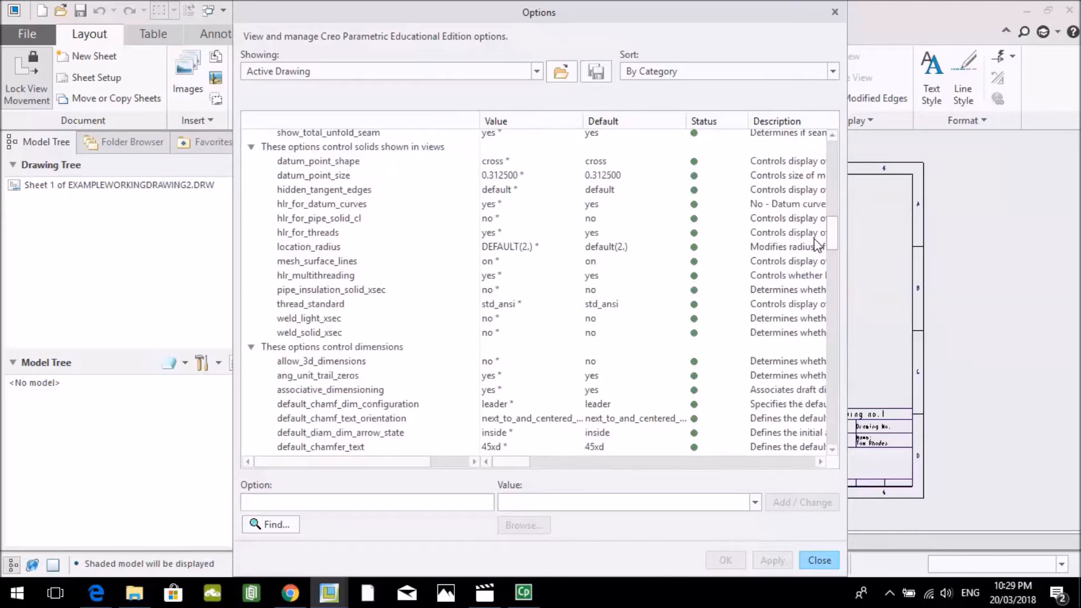
scroll(817, 244, down, 15)
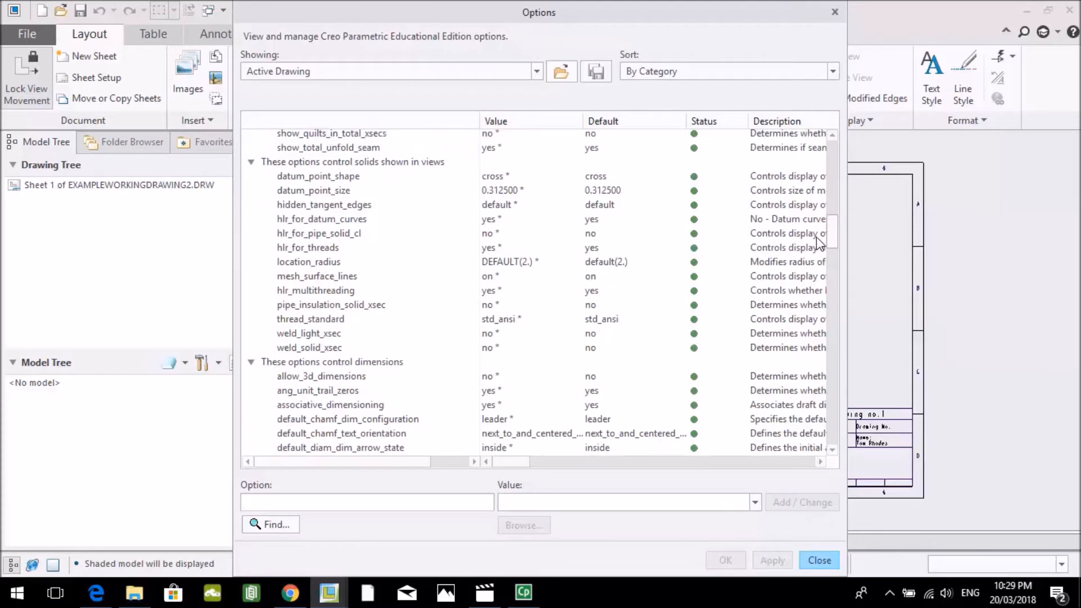
scroll(802, 341, down, 10)
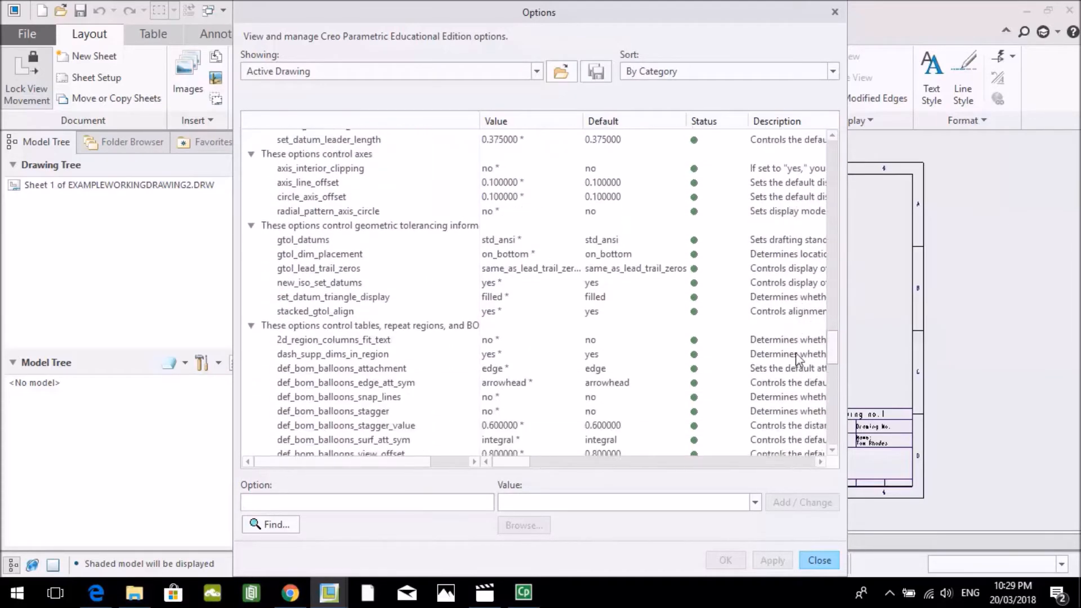
scroll(786, 387, down, 12)
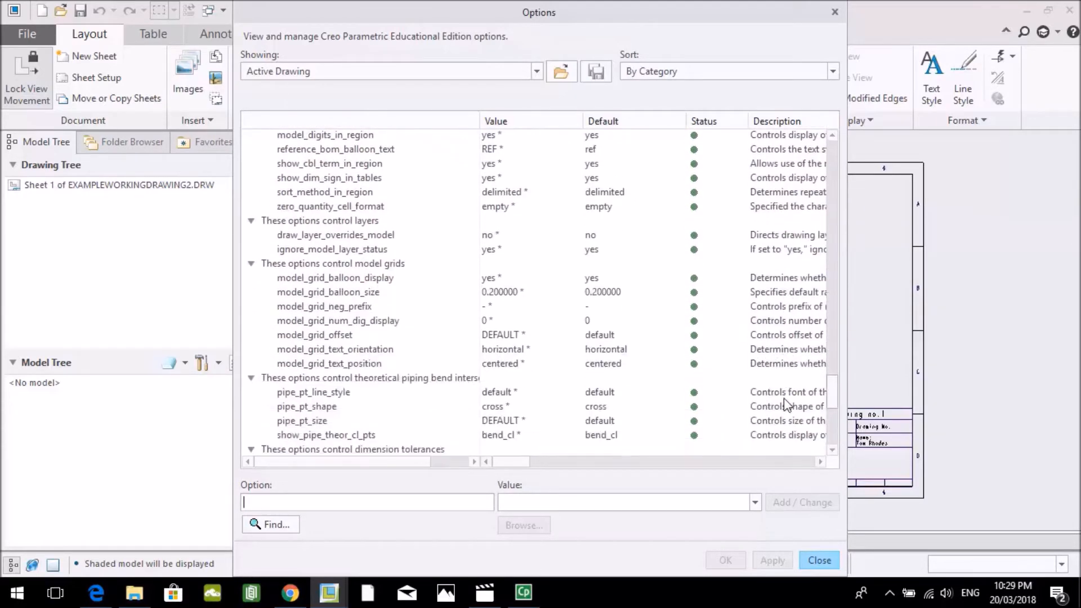
scroll(779, 431, down, 1)
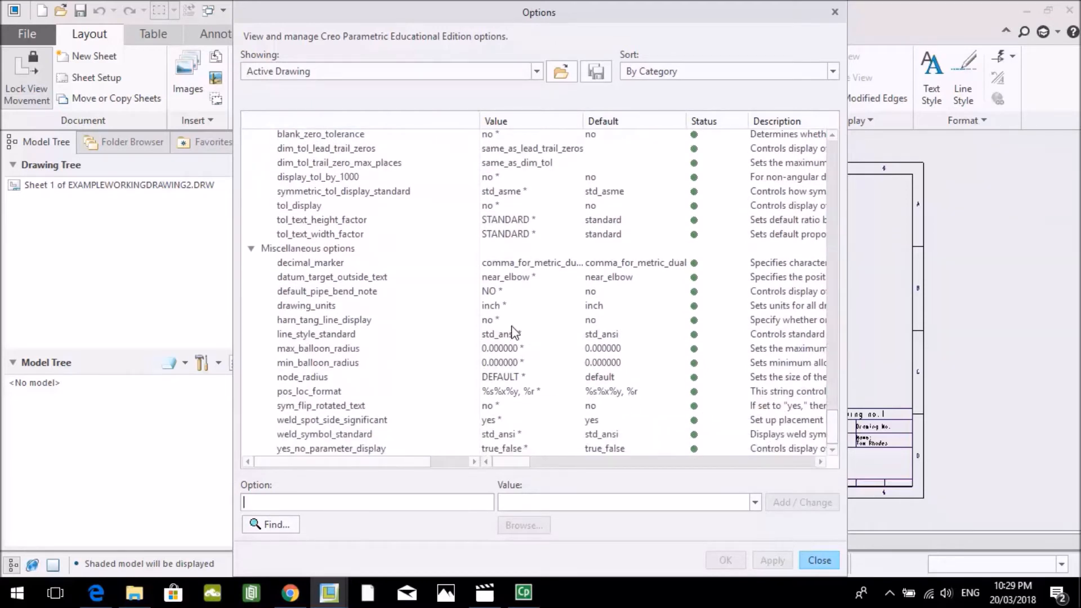
Step: Set the drawing_units option to mm, apply the change and close the drawing properties
click(330, 310)
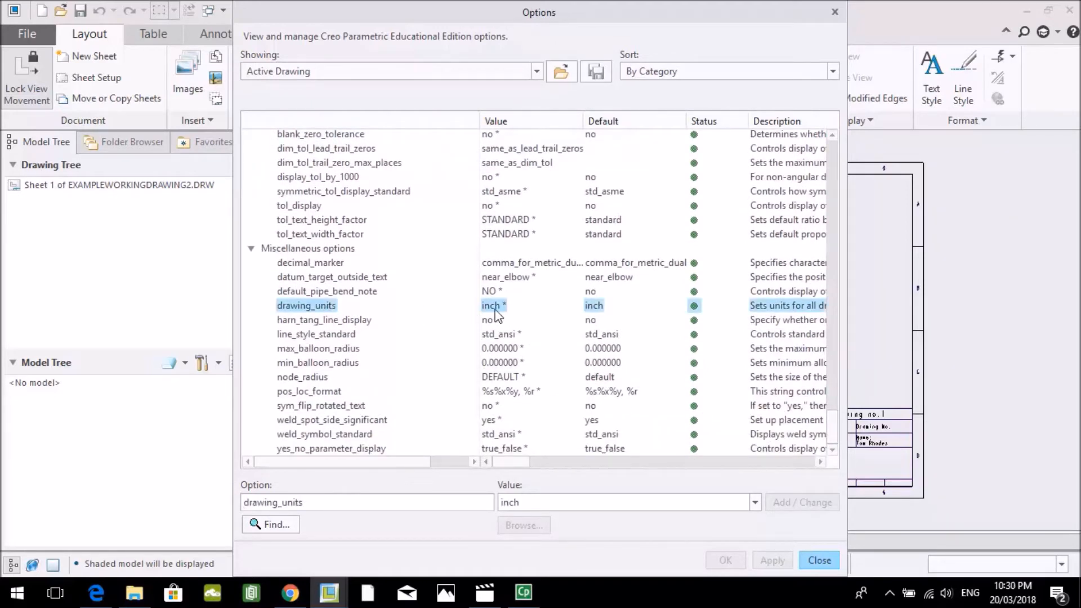
click(755, 503)
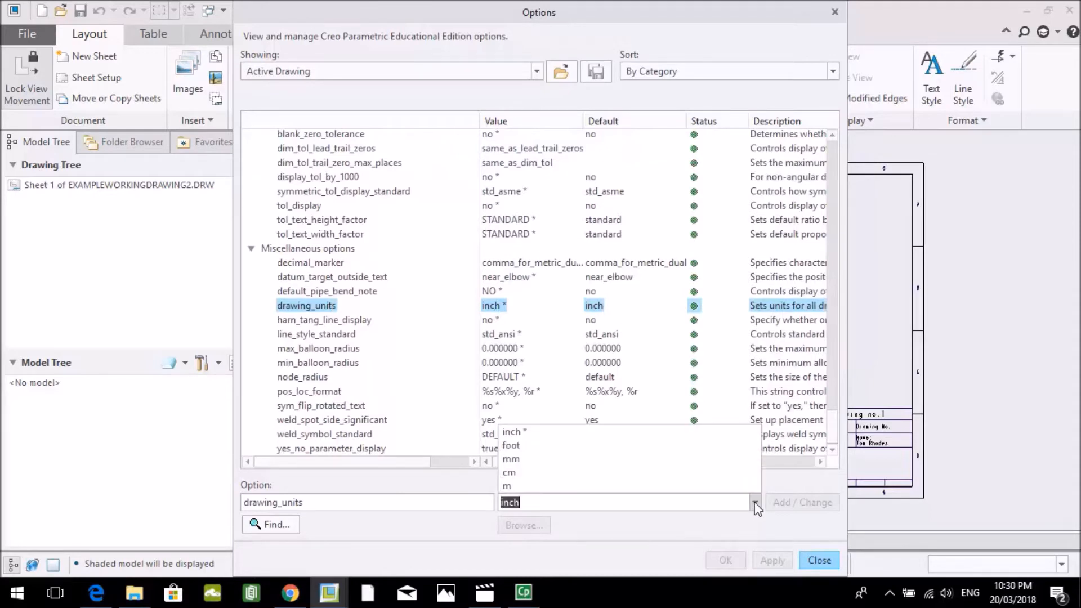
click(539, 459)
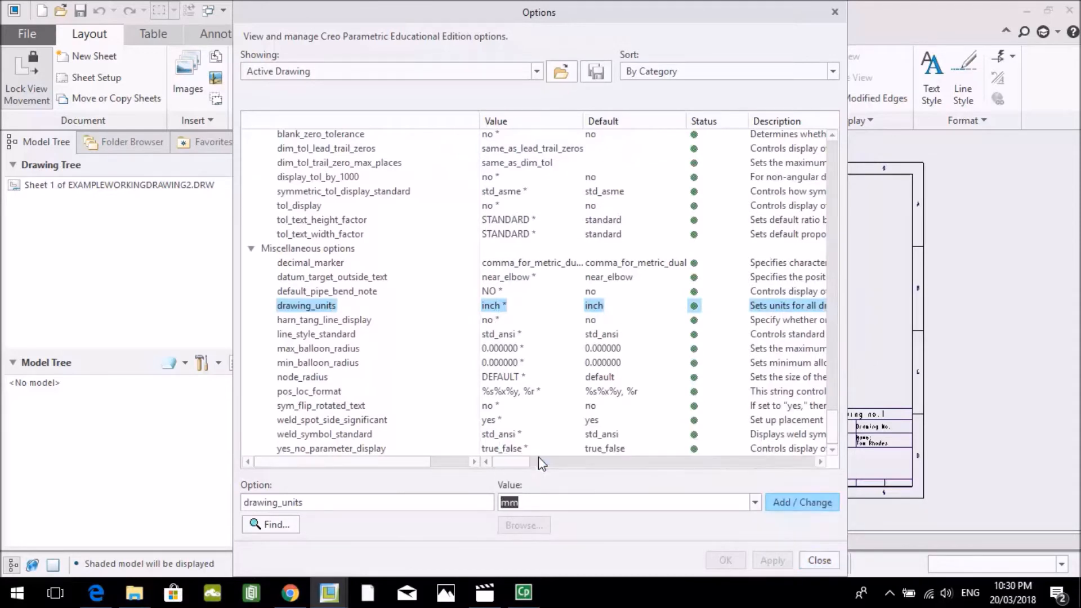
click(782, 501)
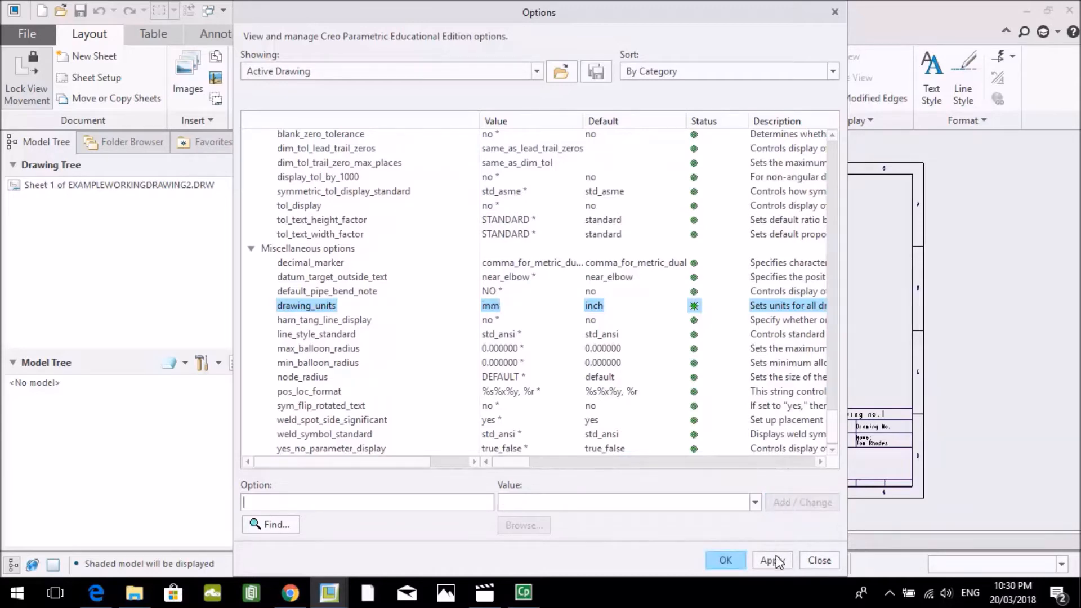
click(776, 556)
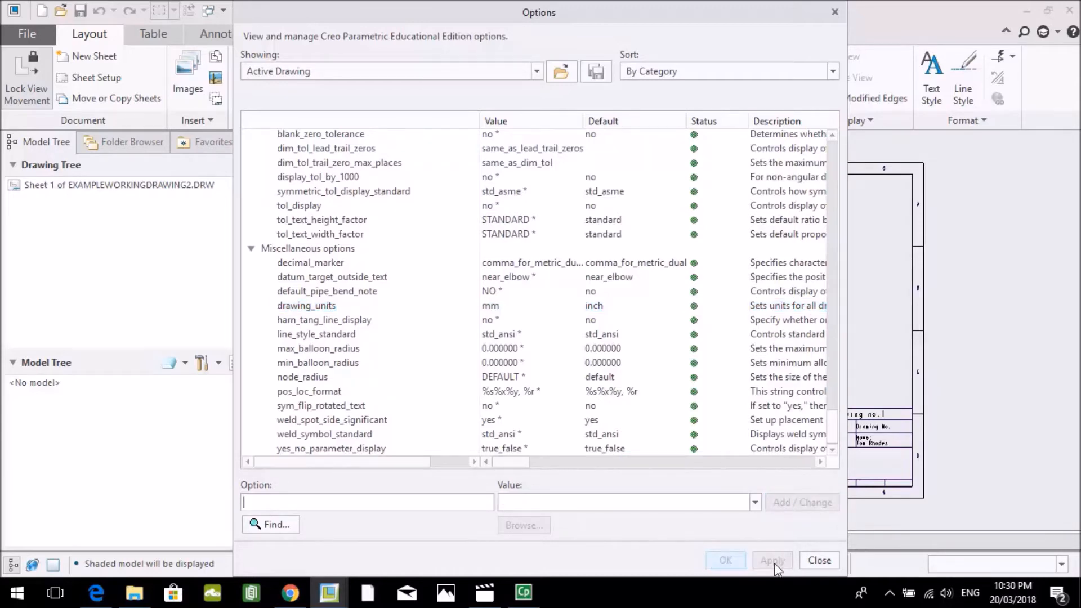
click(820, 561)
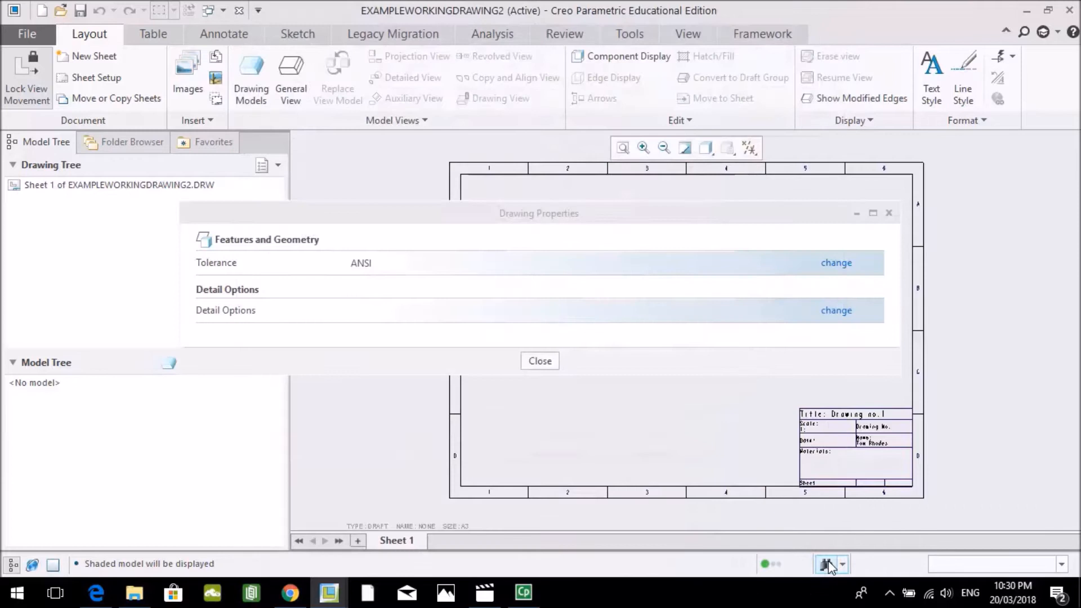
click(541, 360)
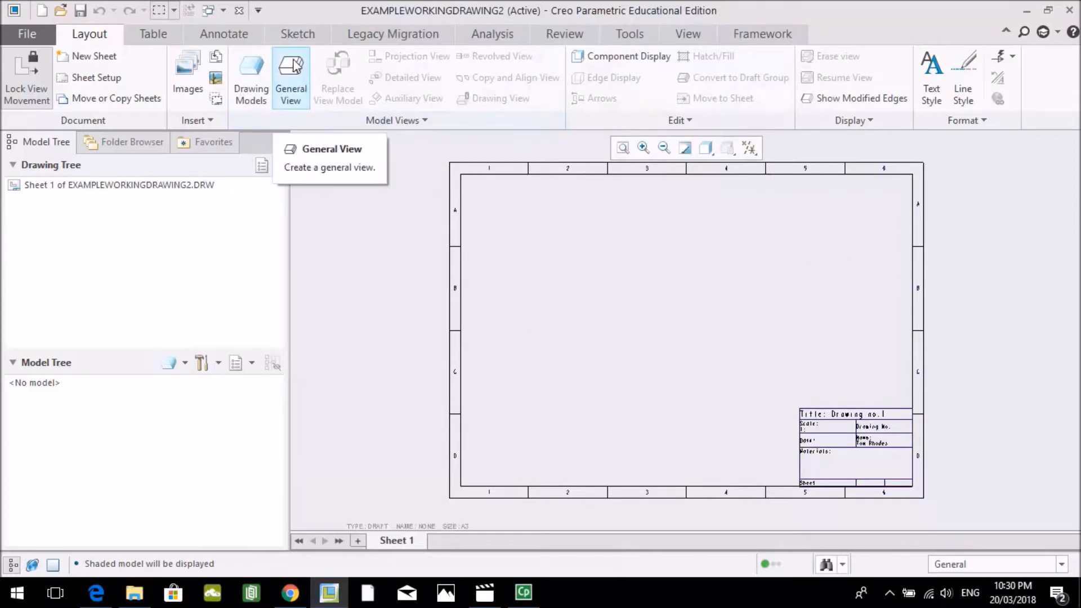
Step: Insert a general view of examplecube1.prt with No Combined State, centred in the middle of the sheet
click(298, 81)
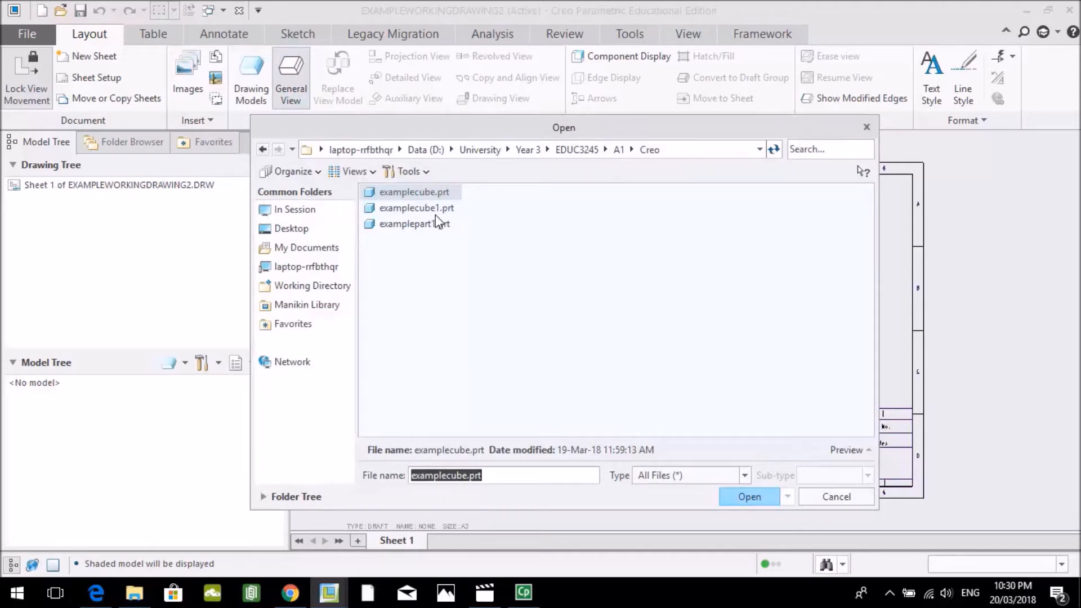
click(418, 210)
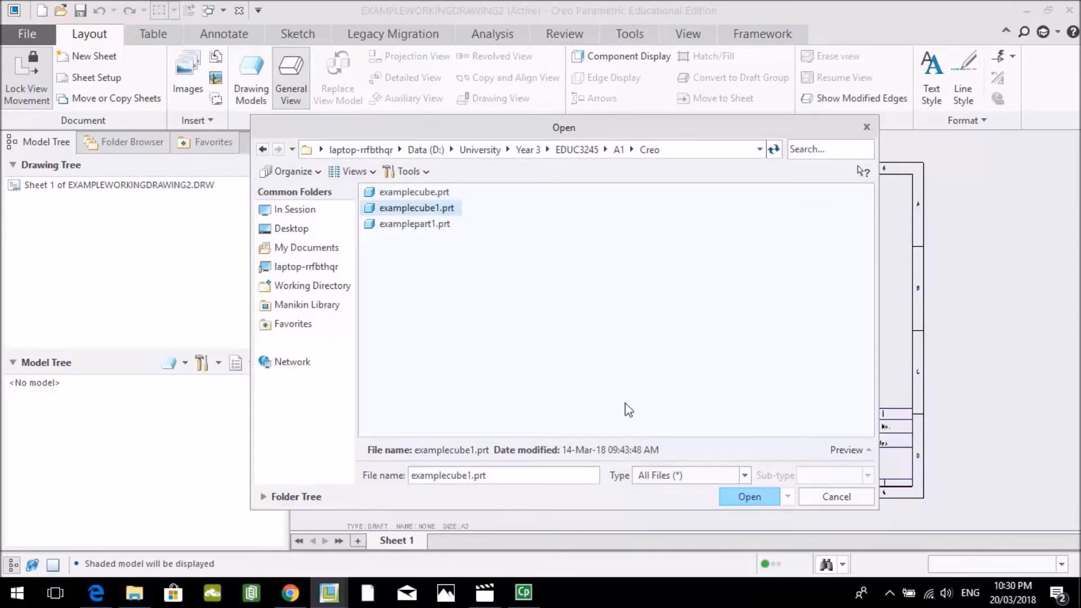
click(743, 494)
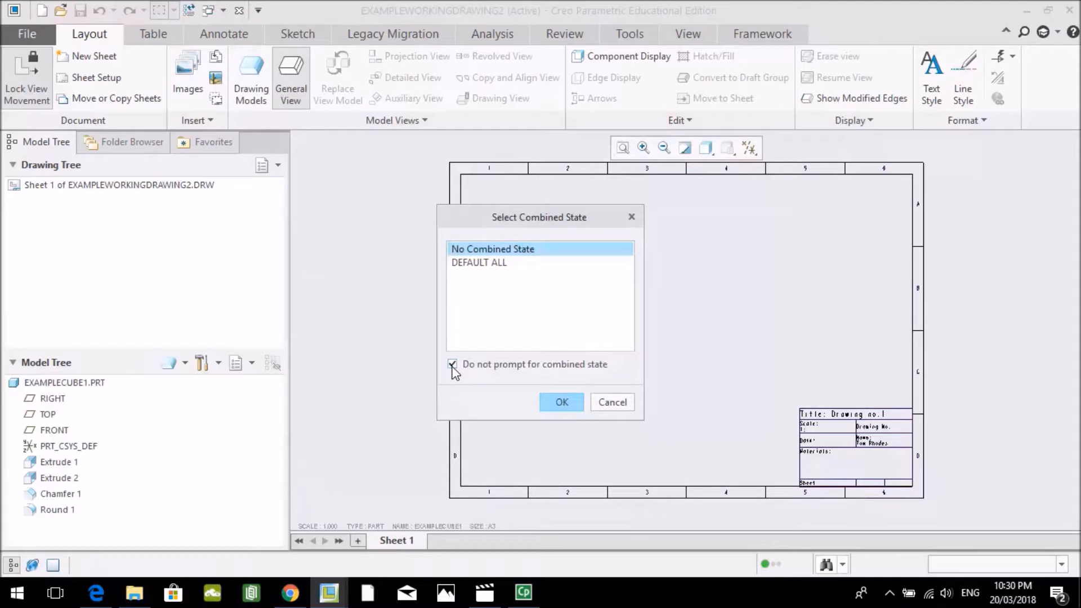
click(562, 403)
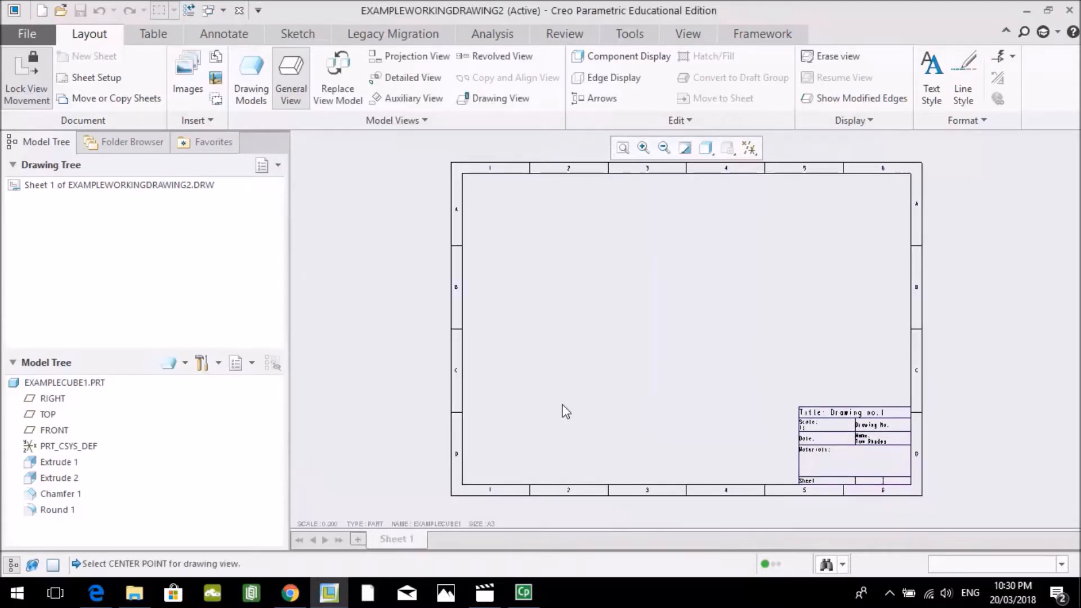
click(666, 304)
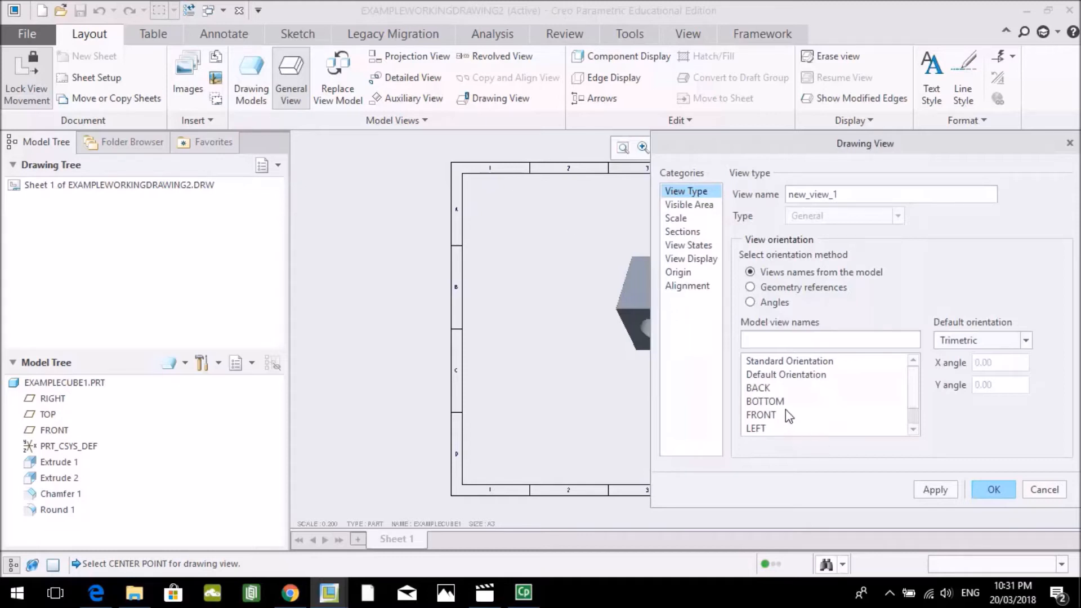
Step: Try the BACK and BOTTOM model orientations on the general view
click(770, 387)
click(935, 490)
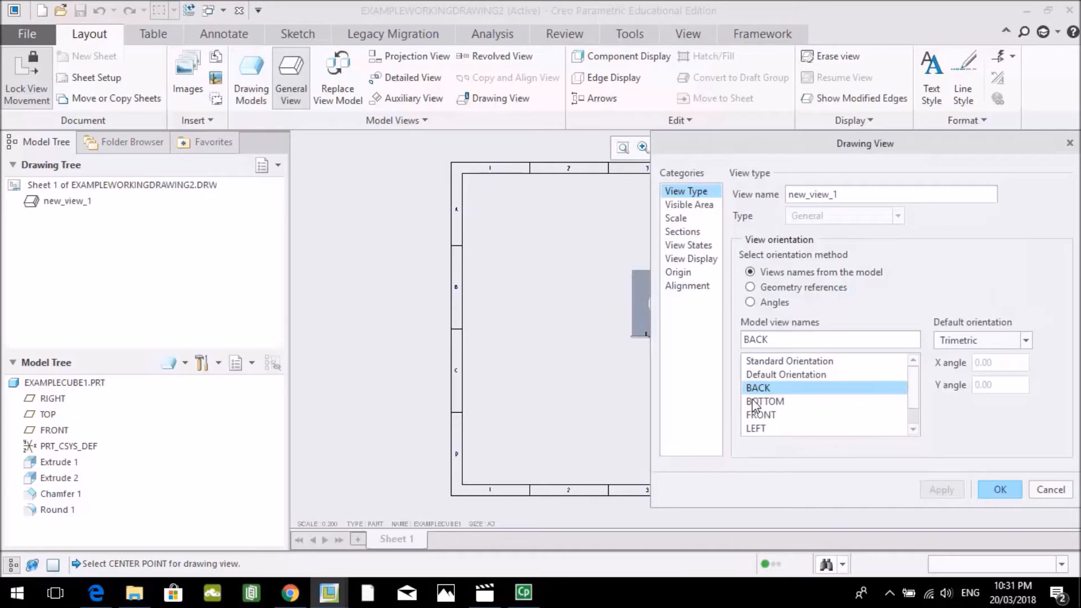
mouse_move(755, 145)
mouse_down()
mouse_move(900, 127)
mouse_move(861, 119)
mouse_up()
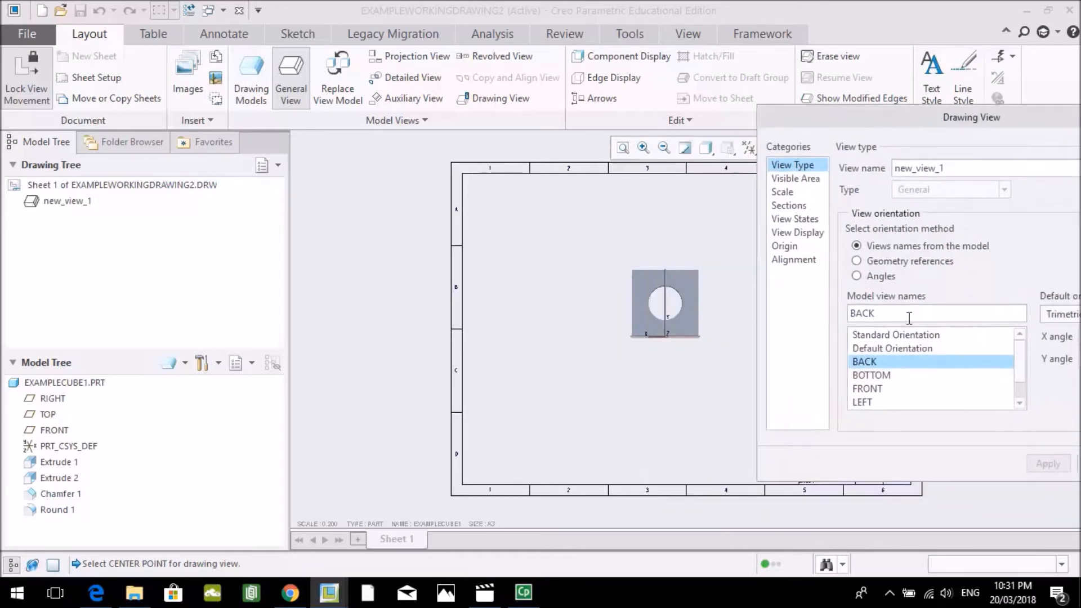
click(872, 375)
click(1043, 471)
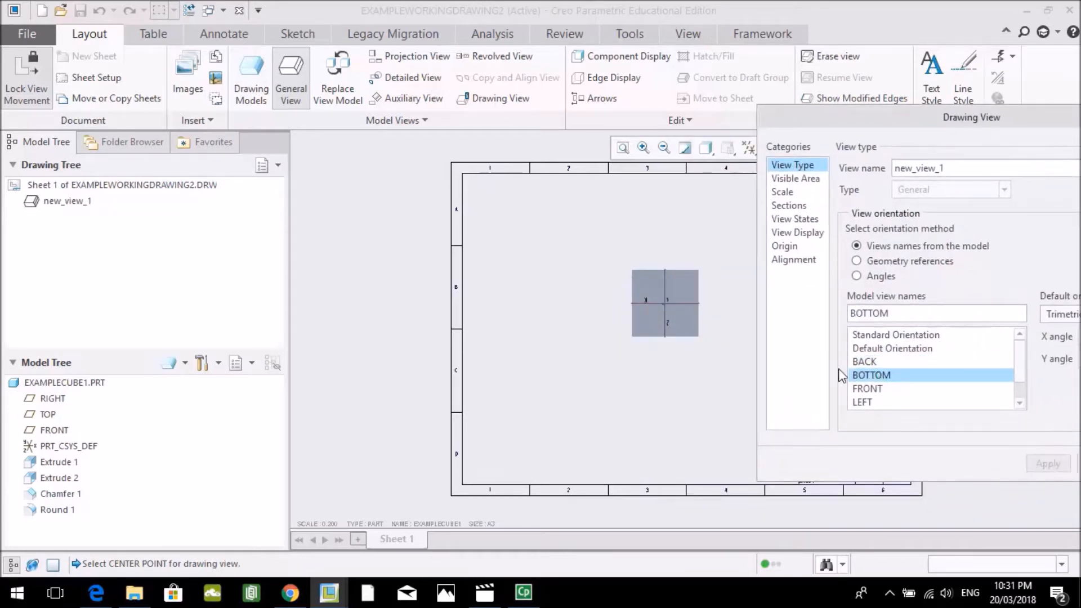
Step: Set the view's default orientation to Isometric and apply the Standard Orientation
drag(941, 125, 753, 128)
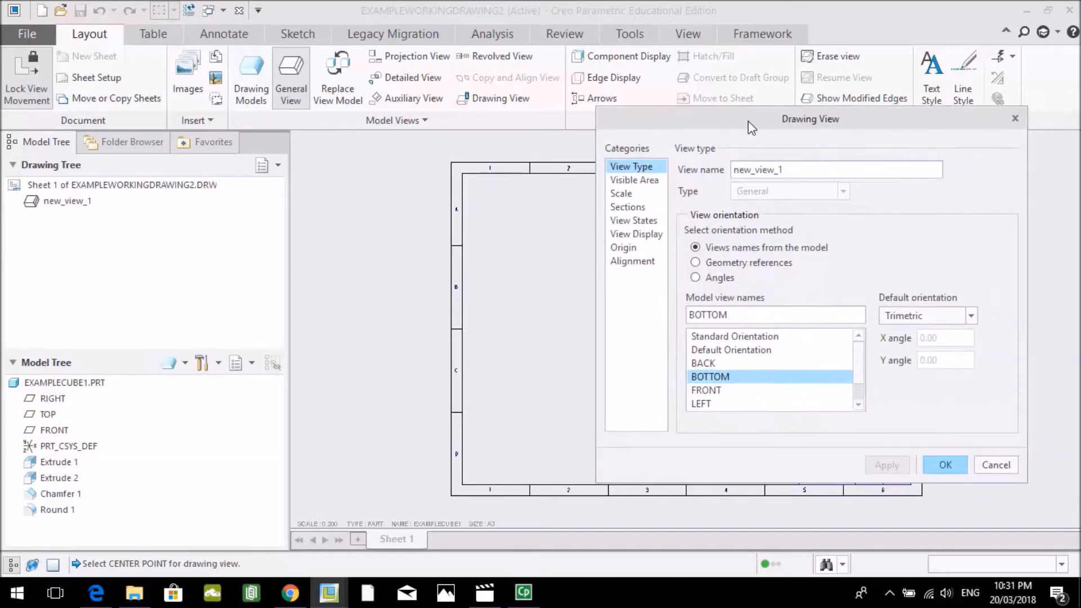
click(972, 316)
click(930, 333)
mouse_move(846, 121)
mouse_down()
mouse_move(976, 134)
mouse_move(949, 118)
mouse_up()
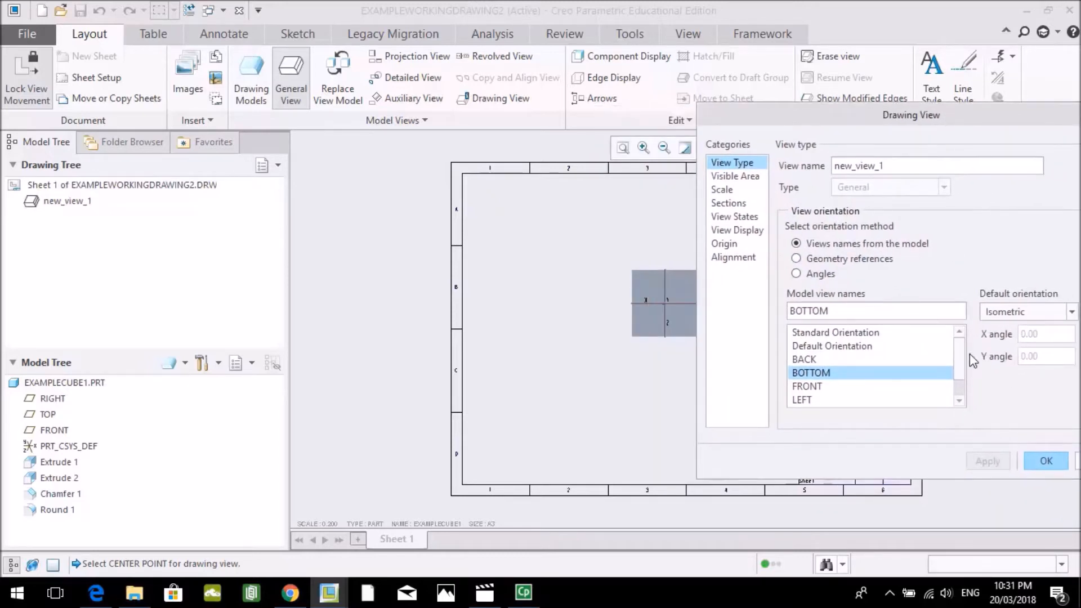
click(873, 337)
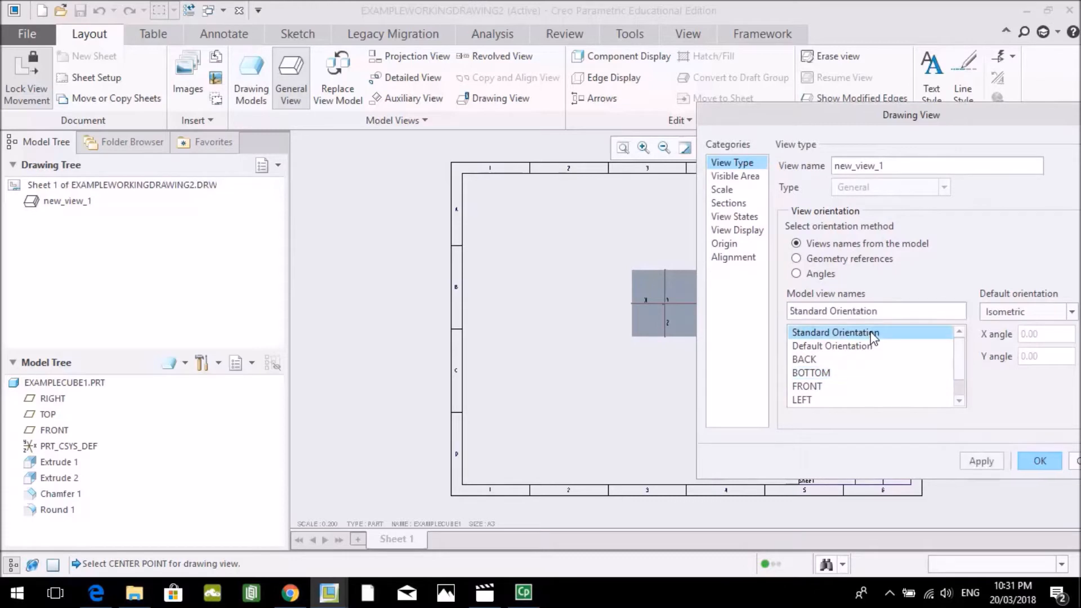
click(980, 461)
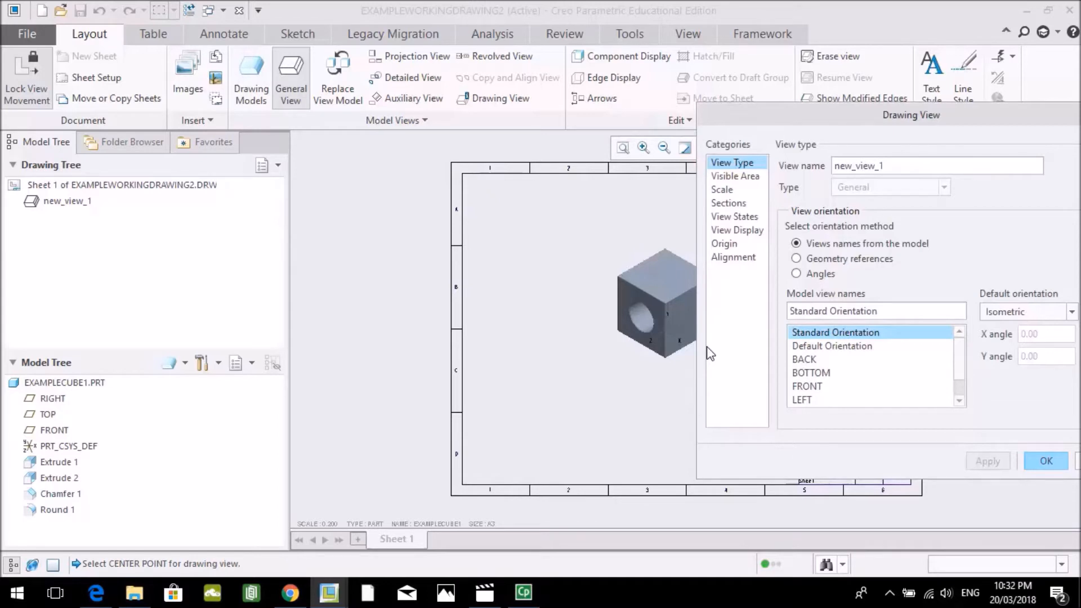
Step: Give the general view a custom scale of 0.5 and apply it
drag(862, 117, 757, 118)
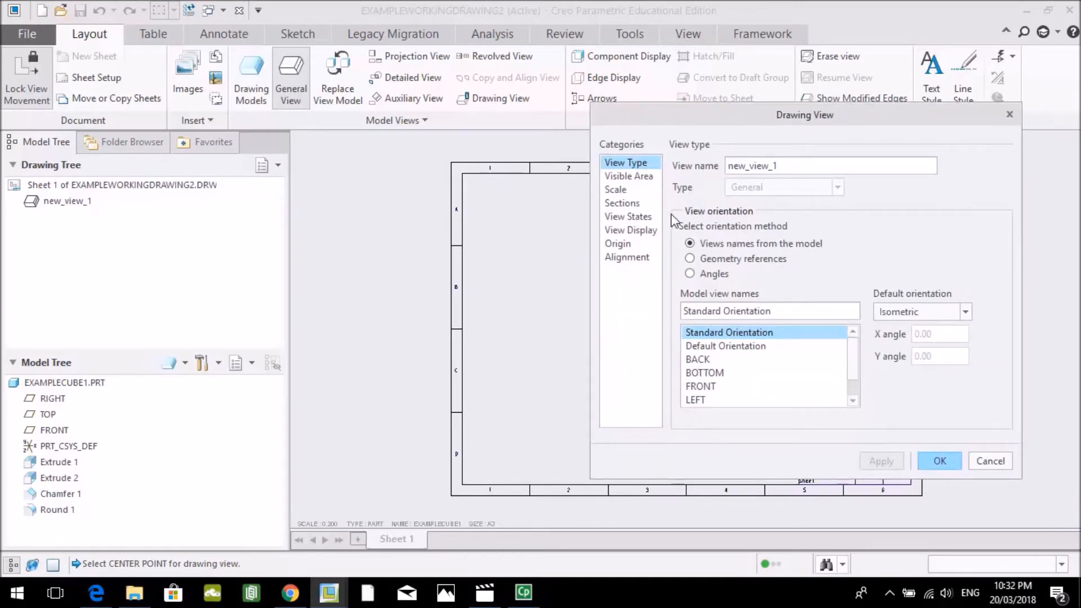
click(620, 190)
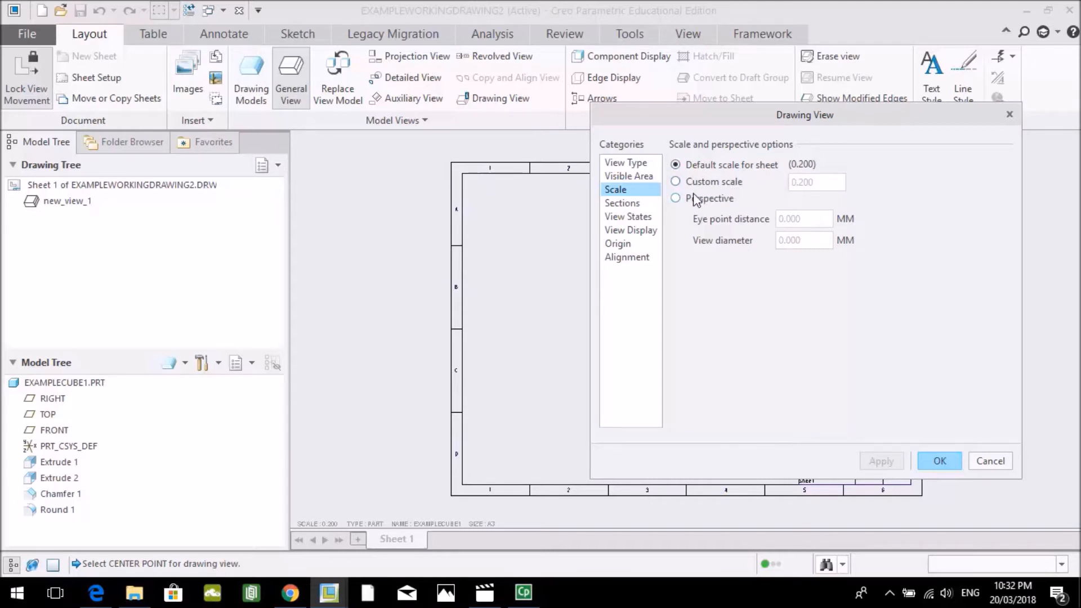
click(676, 182)
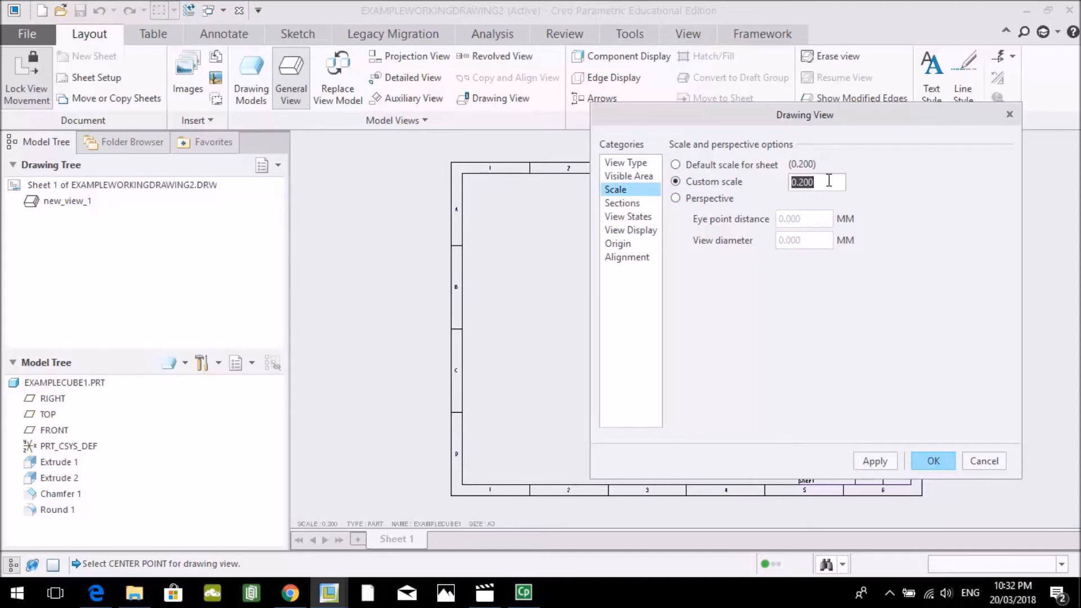
text(0.5)
drag(904, 114, 1026, 96)
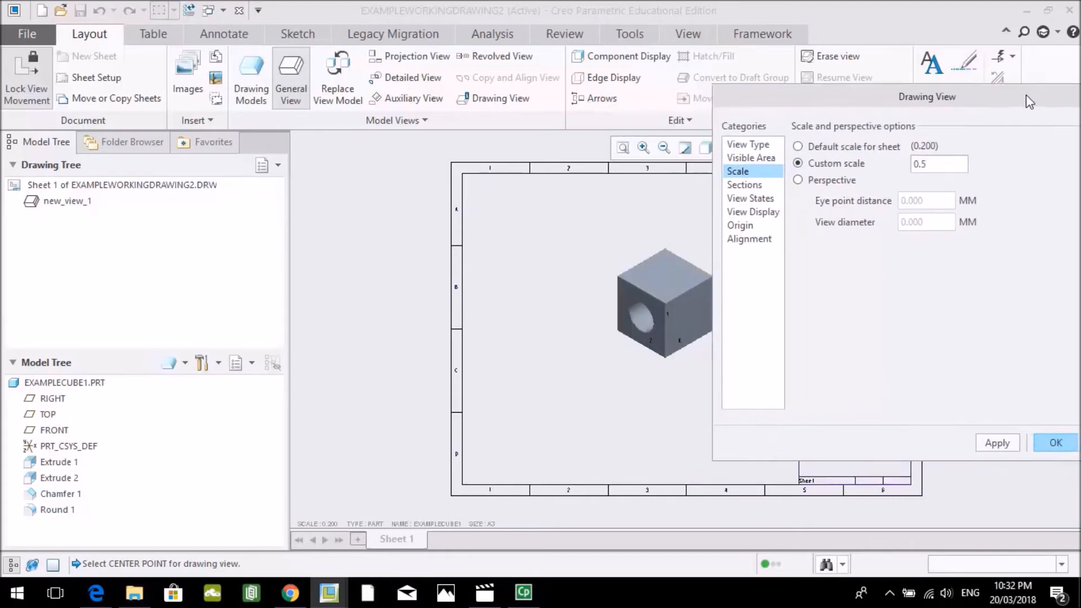
click(1002, 440)
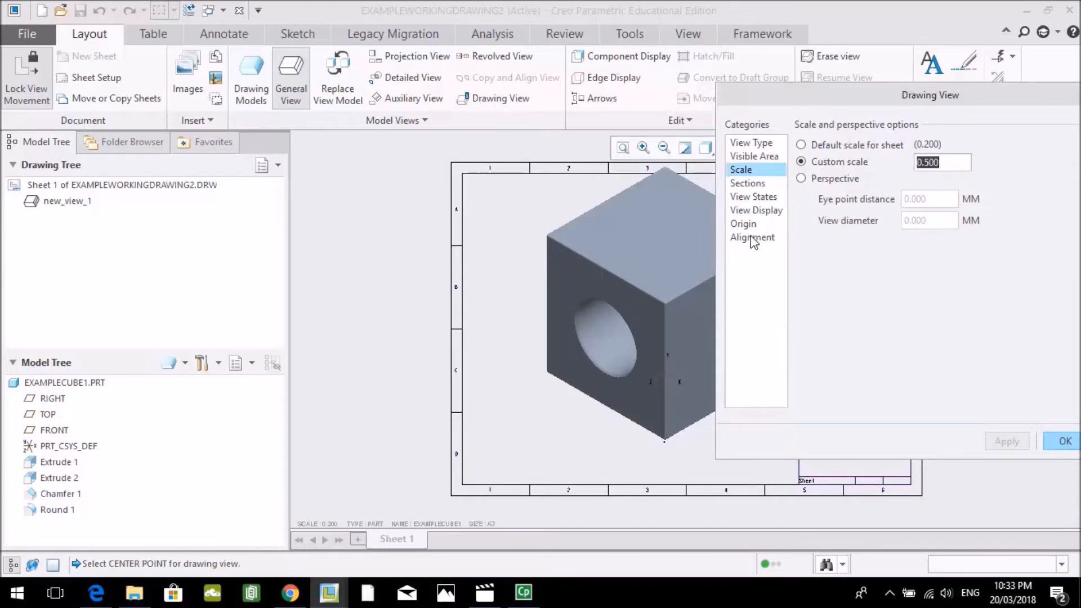
Step: Set the general view's display style to No Hidden and apply it
drag(790, 93, 745, 95)
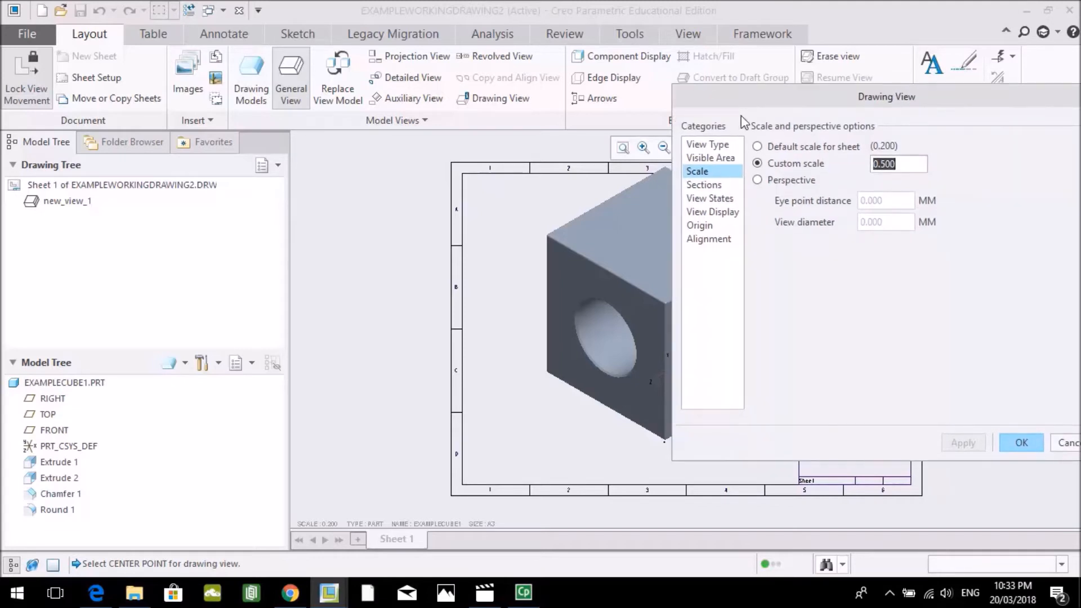
click(705, 217)
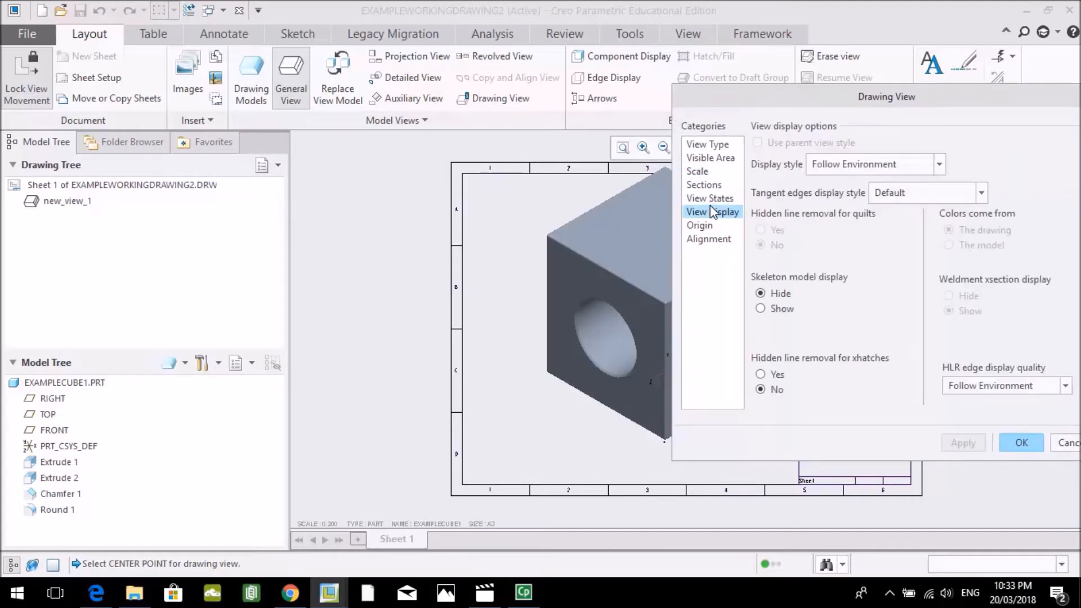
click(939, 165)
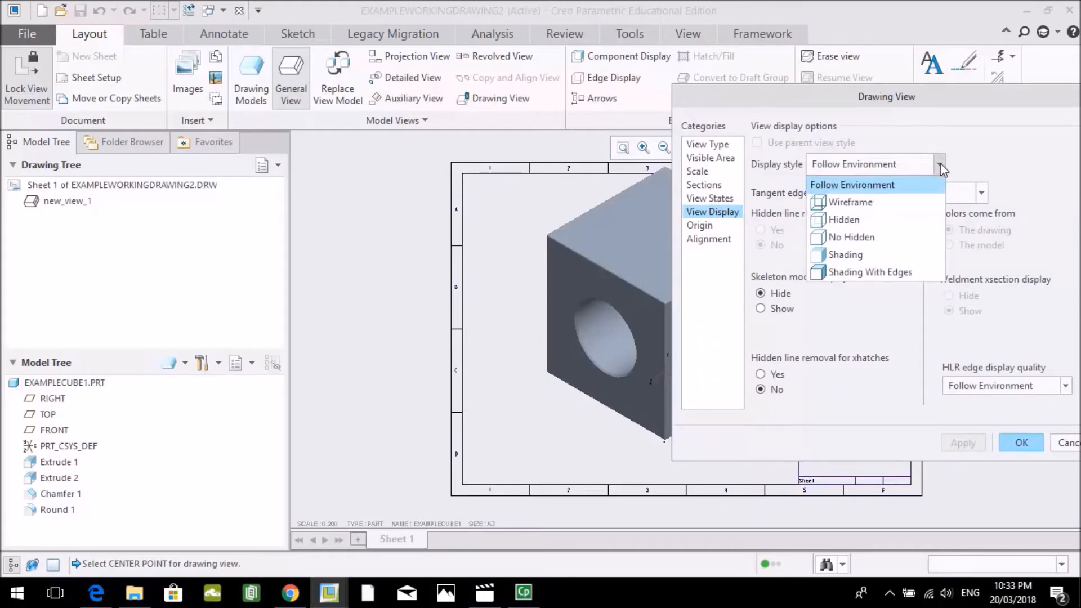
click(849, 237)
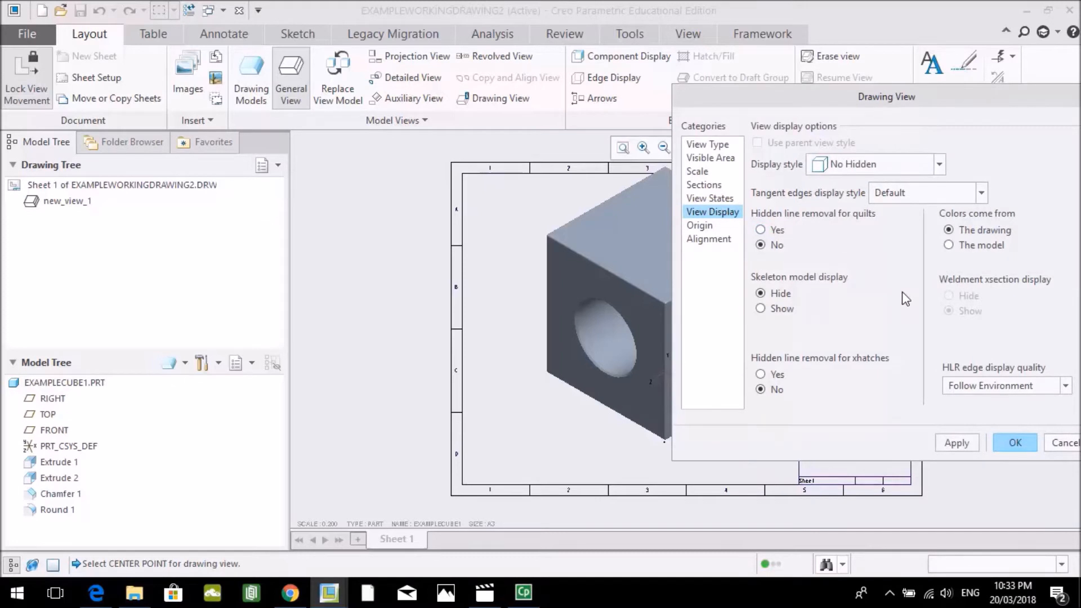
click(975, 436)
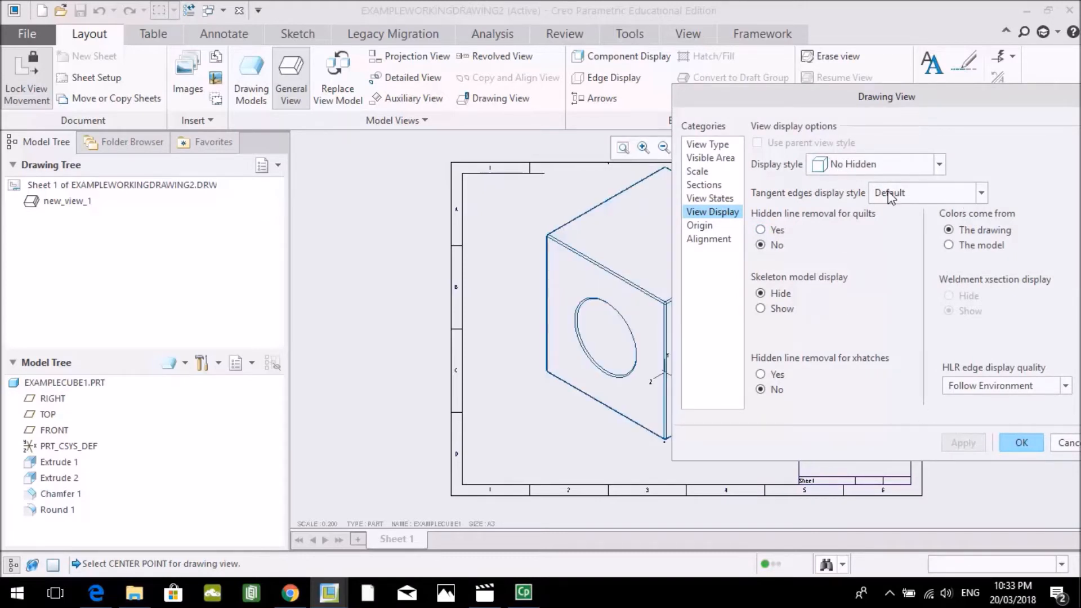
Step: Show the available tangent edges display styles for the general view
click(982, 194)
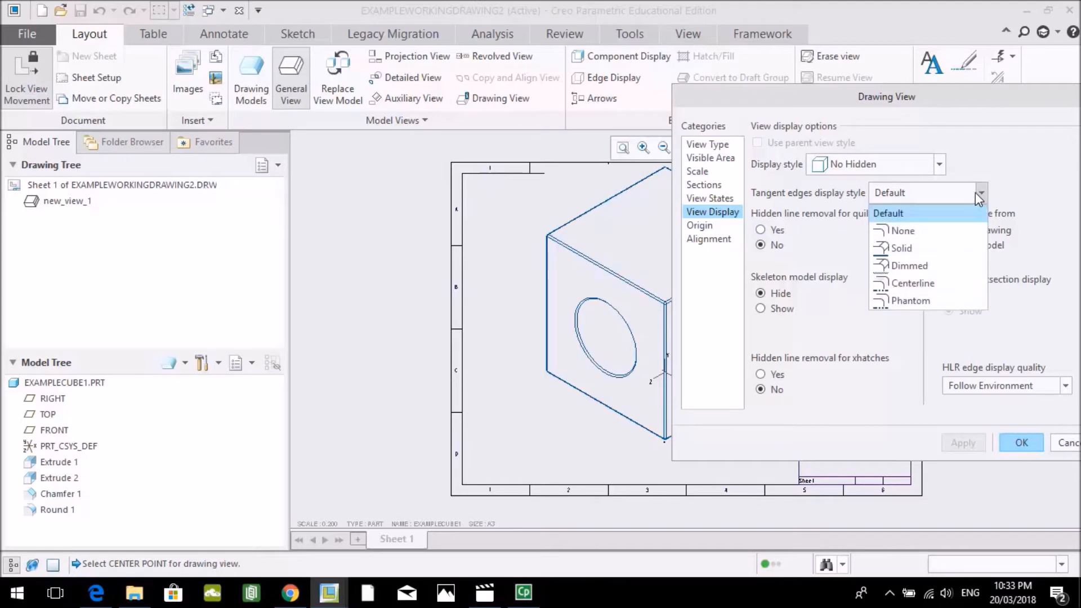
click(831, 102)
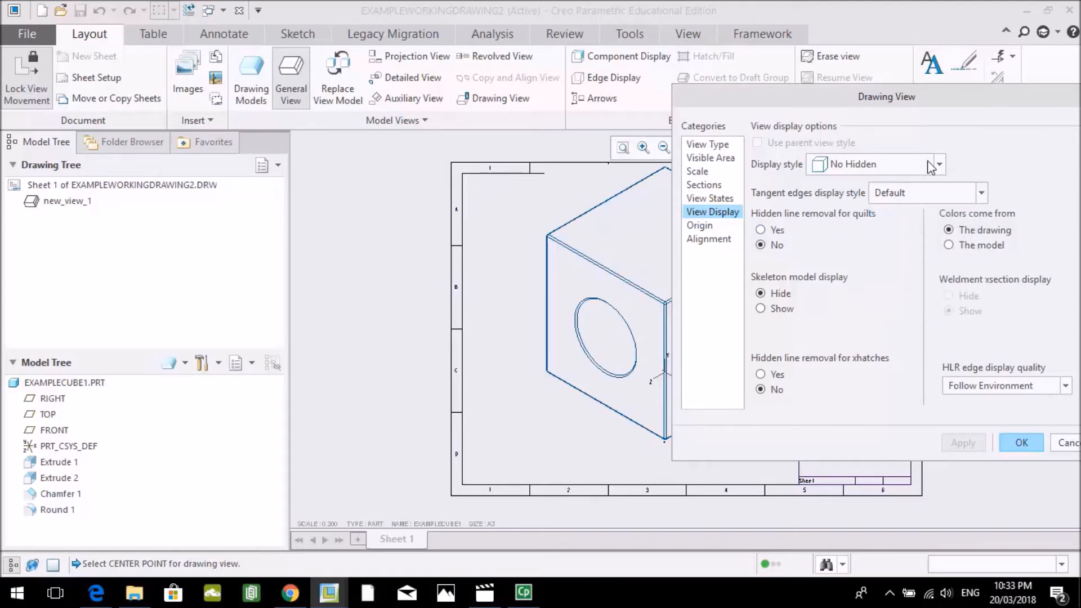
mouse_move(815, 96)
mouse_down()
mouse_move(860, 84)
mouse_move(849, 73)
mouse_up()
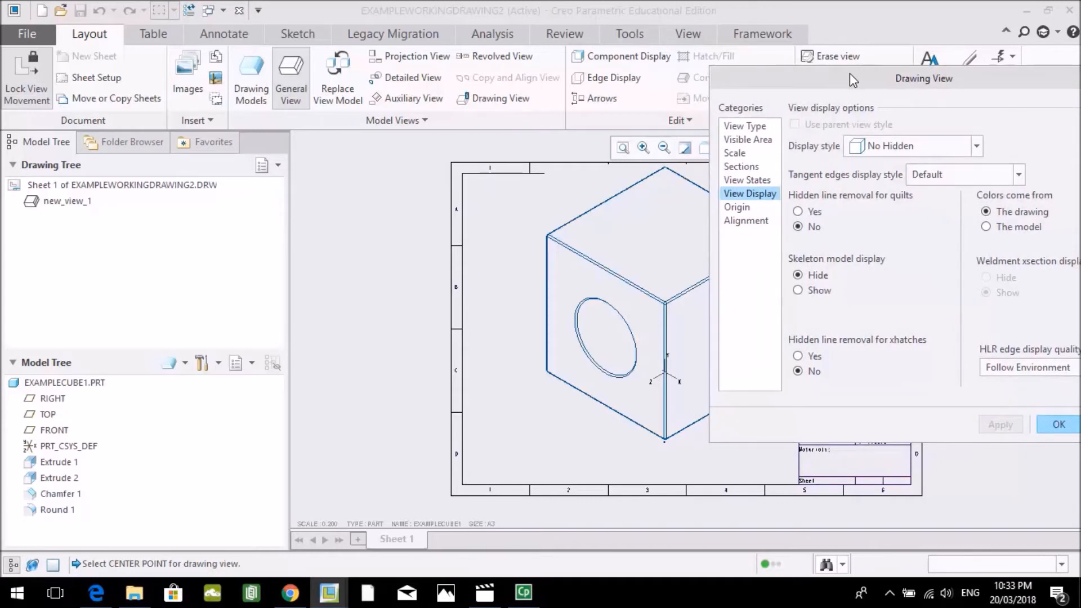
click(1019, 176)
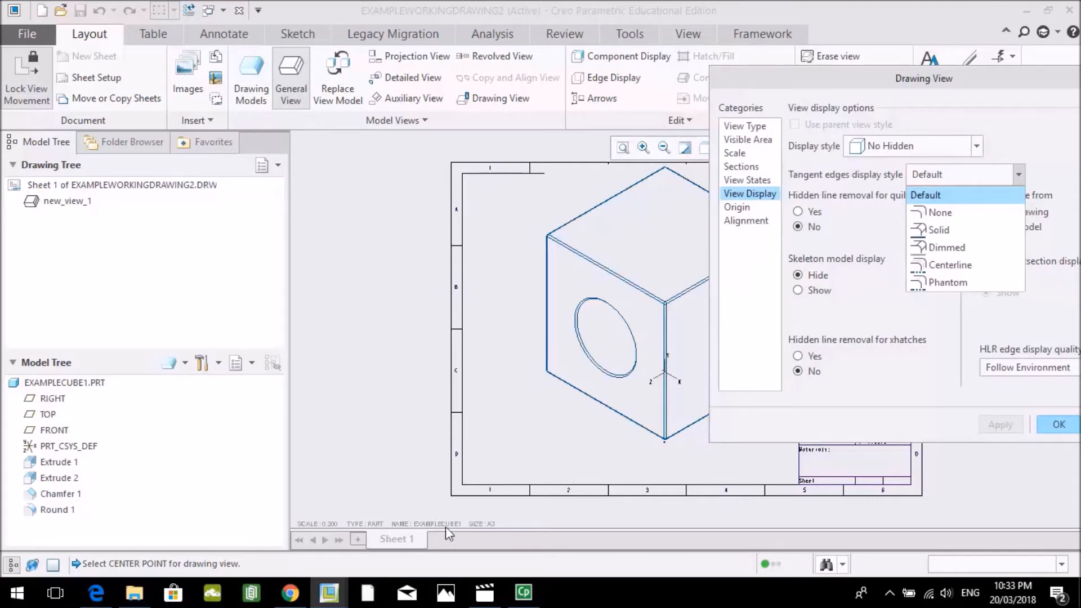
Step: Switch to Edge and examine the AS1100.pdf section on line applications and thicknesses, including the line groups in Figure 3.1
click(96, 592)
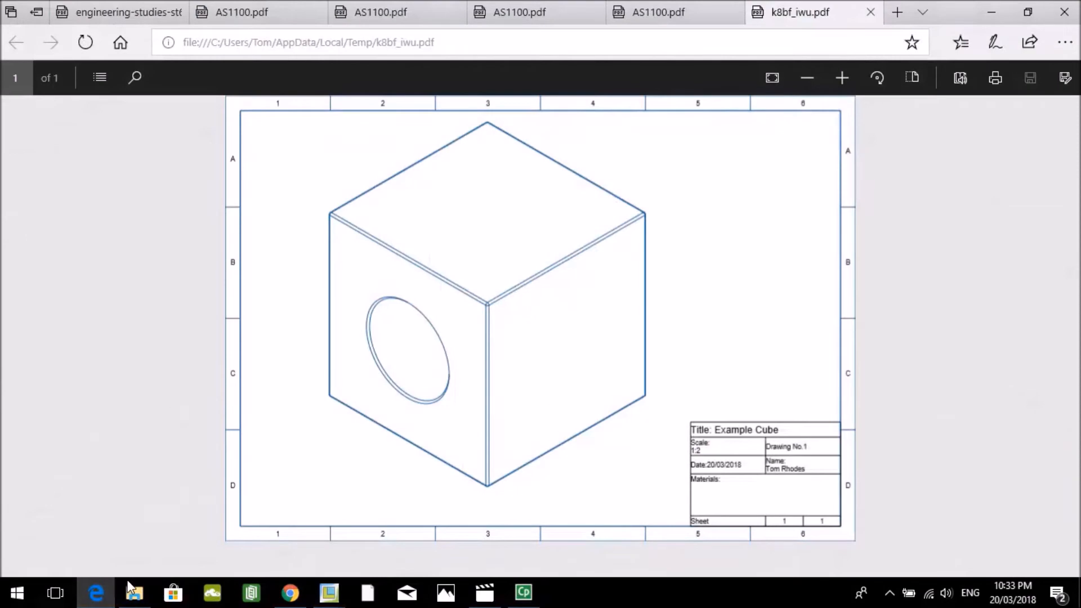
click(653, 13)
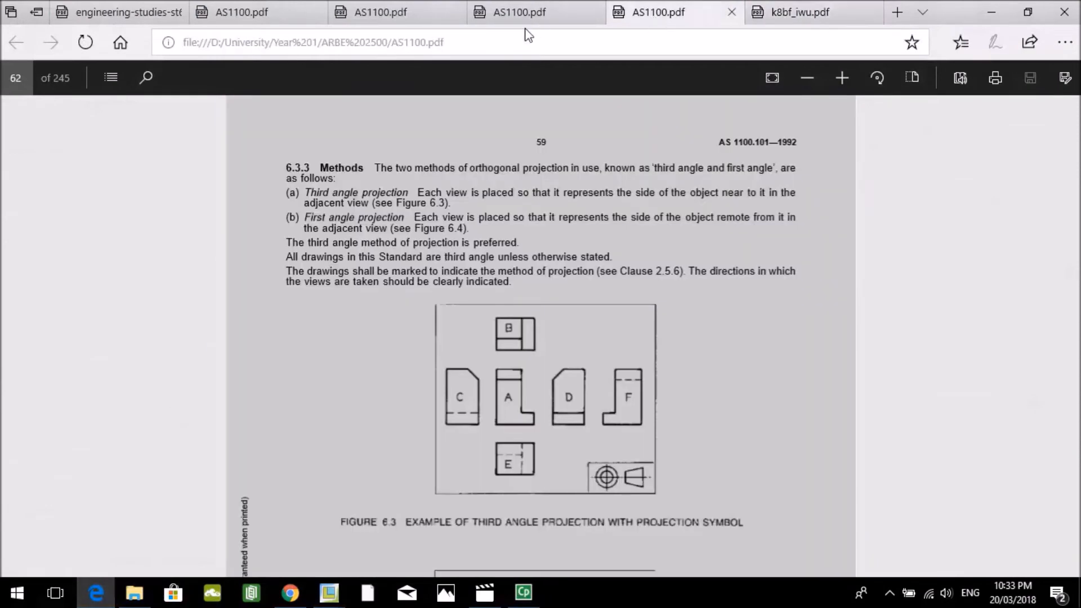
click(535, 17)
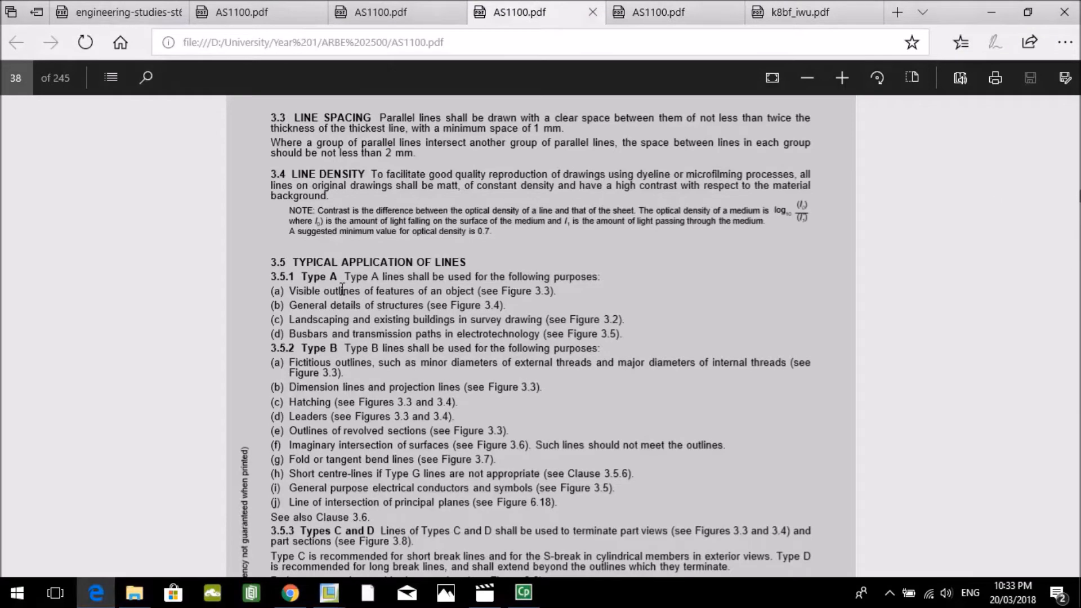
scroll(416, 270, up, 5)
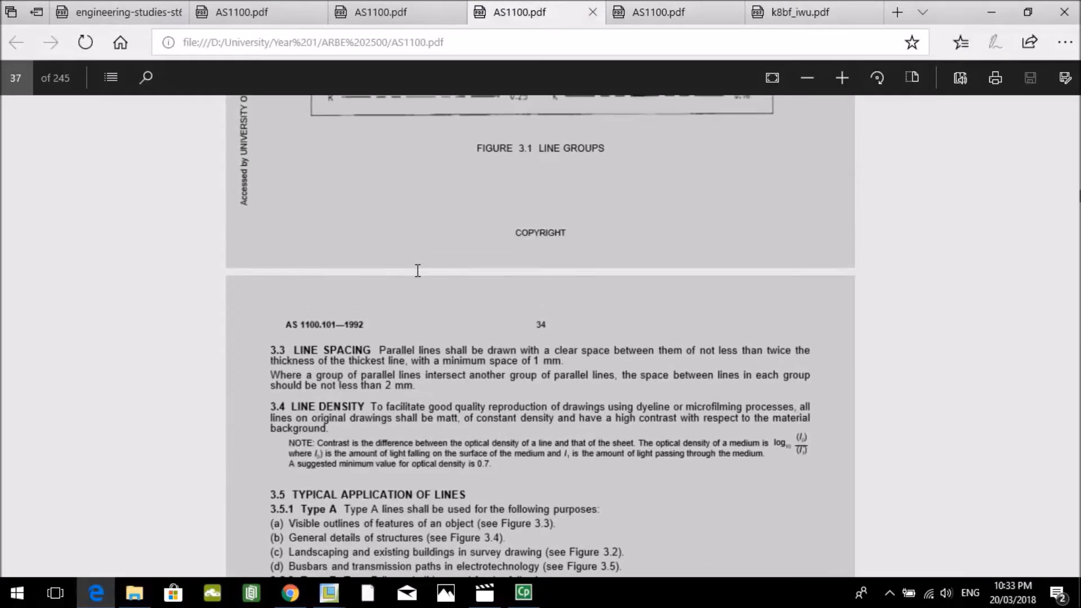
scroll(417, 272, up, 15)
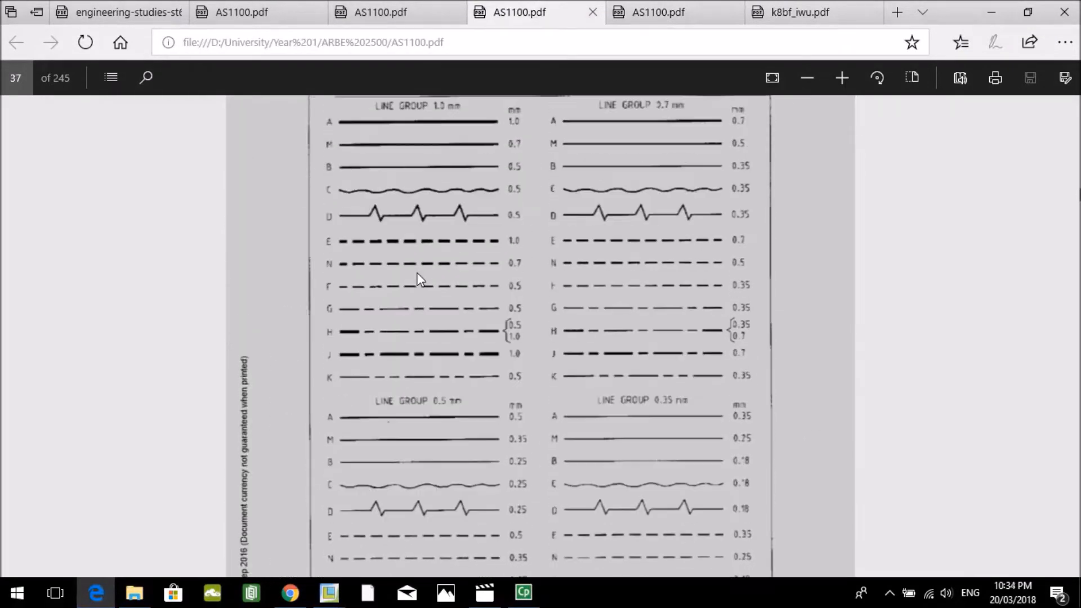
scroll(416, 273, up, 1)
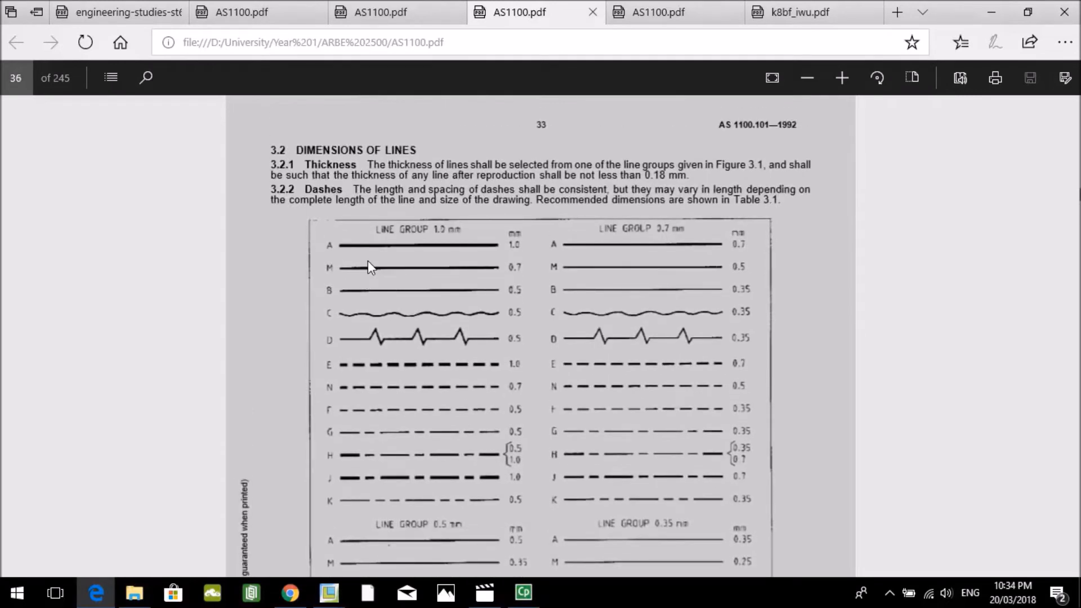
scroll(368, 261, down, 7)
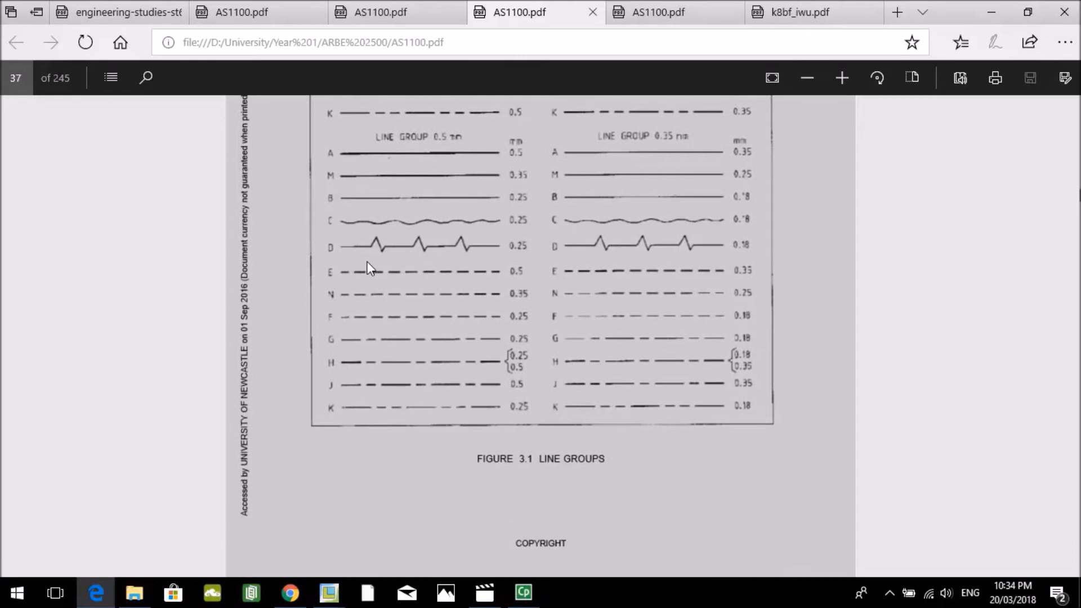
scroll(368, 261, up, 7)
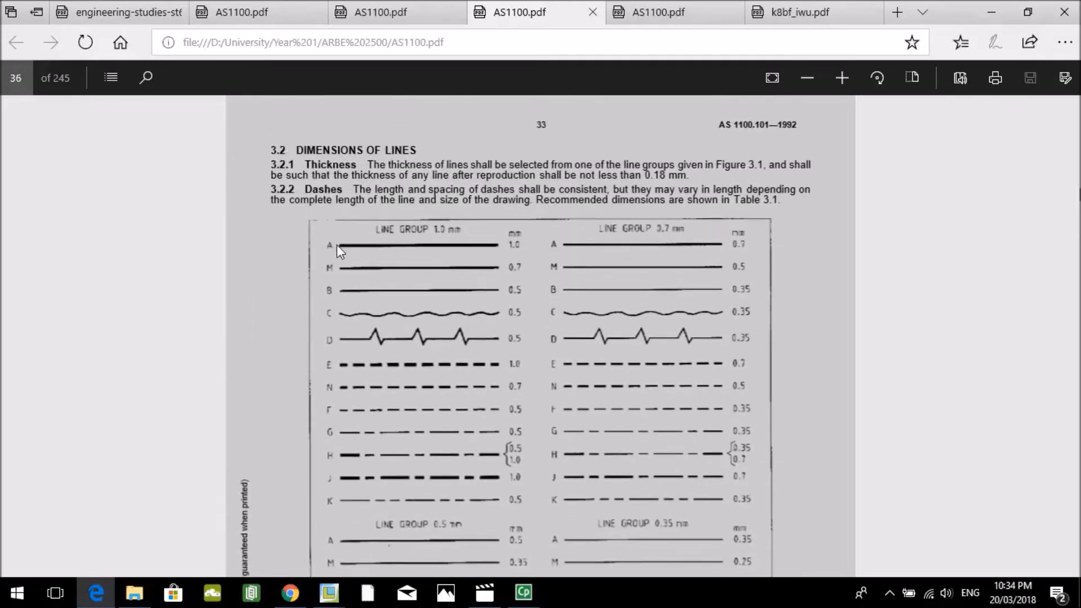
scroll(353, 256, down, 7)
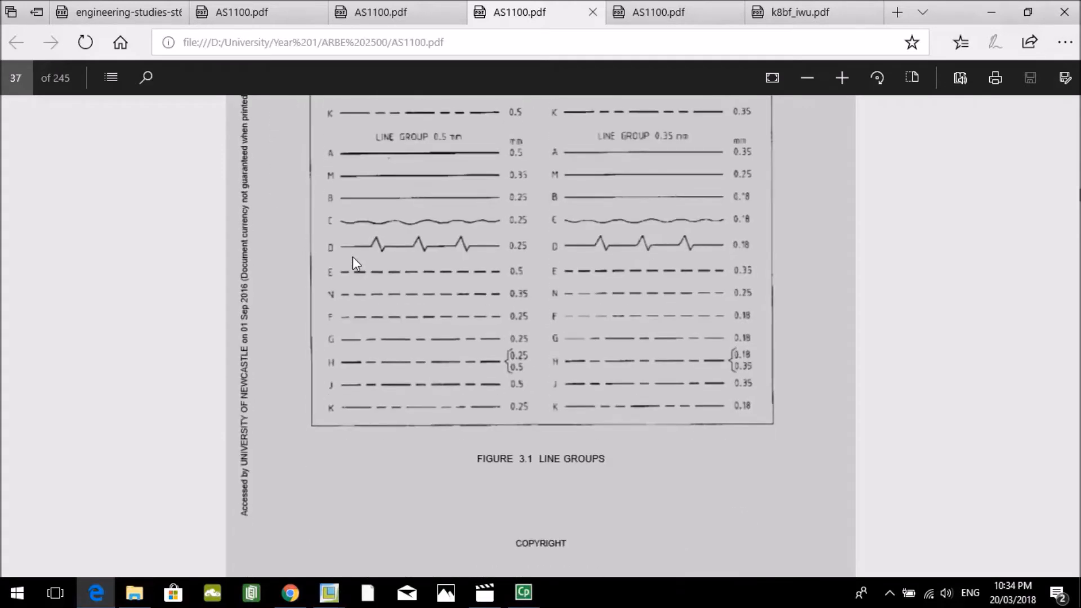
Step: Examine section 3.5 of AS1100.pdf on typical line applications, highlighting the Type A uses for visible outlines and general details of structures
scroll(355, 256, down, 7)
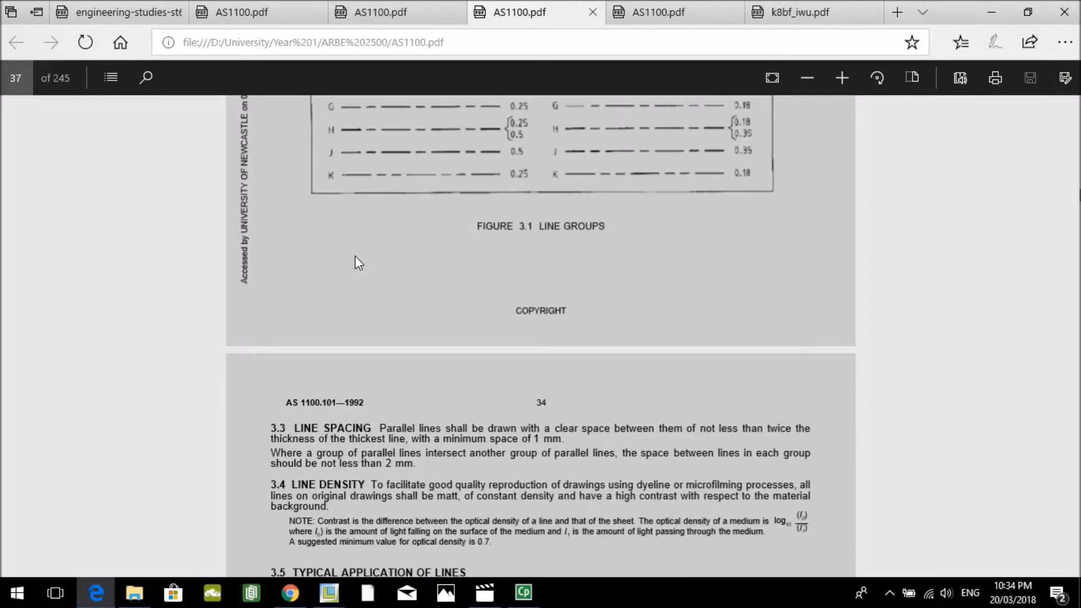
scroll(362, 304, down, 1)
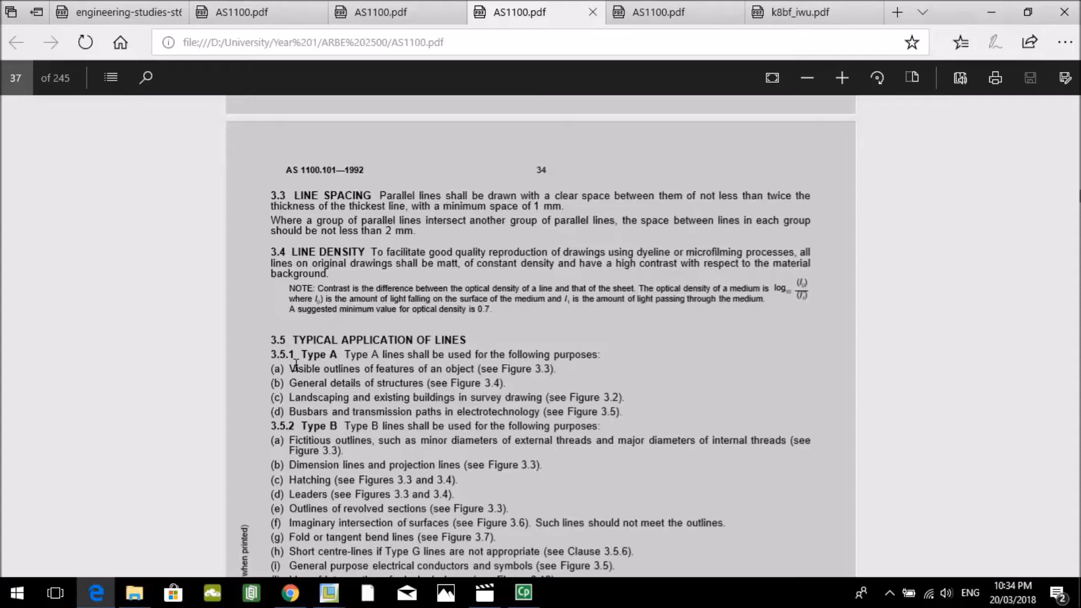
drag(291, 369, 462, 367)
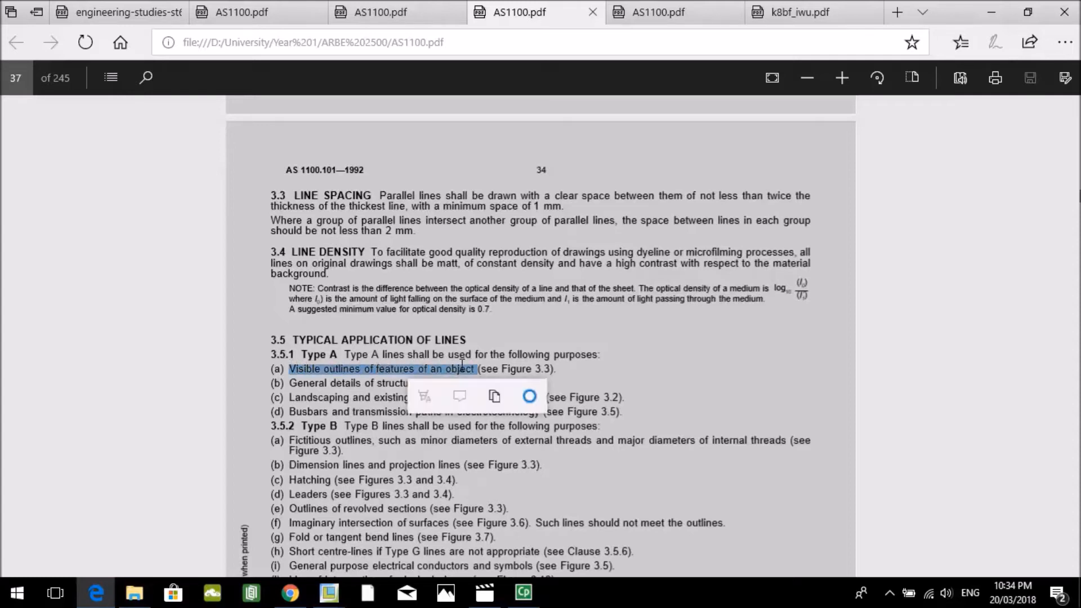
click(298, 387)
double_click(308, 383)
drag(308, 380, 393, 387)
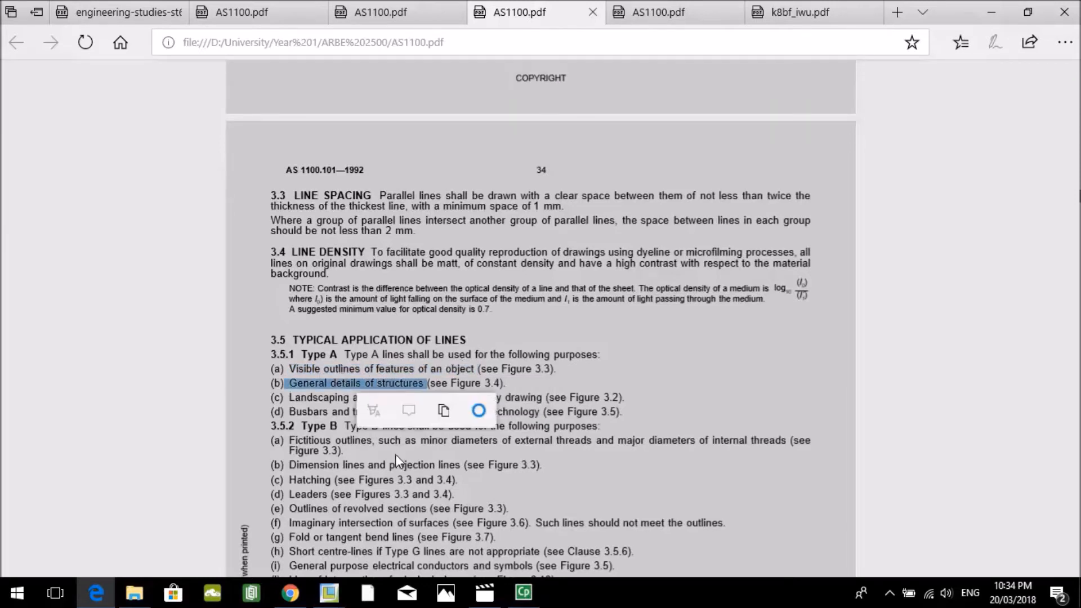
Step: Switch to Creo Parametric and try the Dimmed tangent edges display style on the general view
click(112, 600)
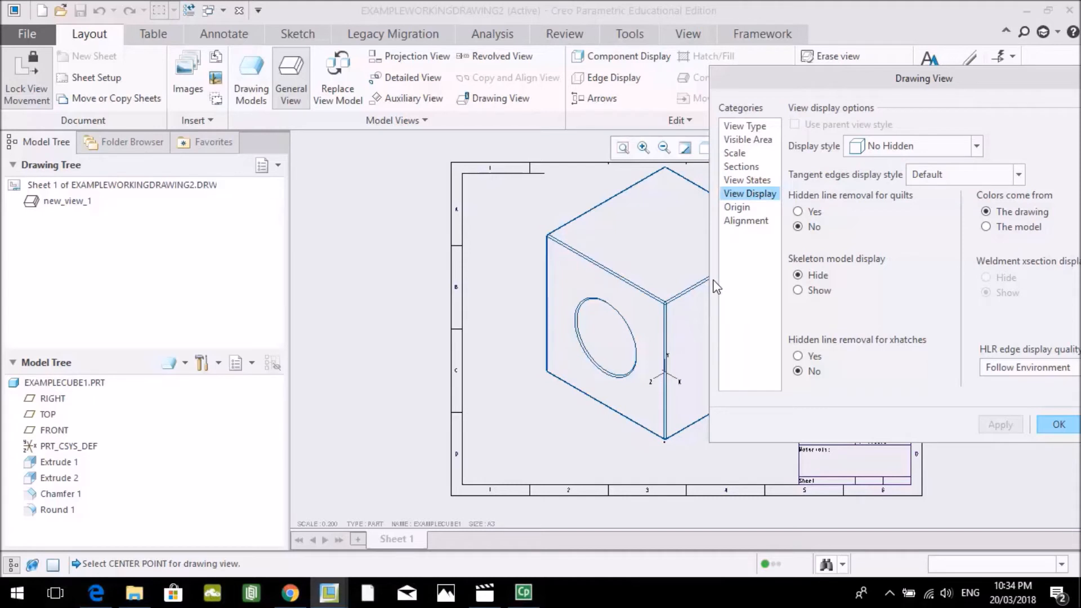
click(1019, 175)
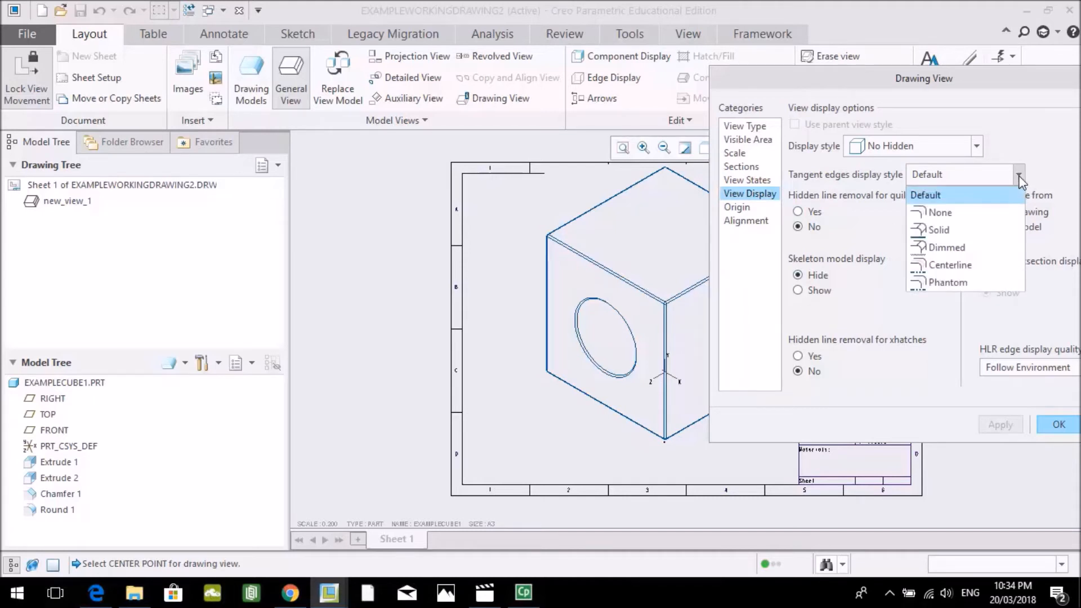
click(950, 228)
click(967, 181)
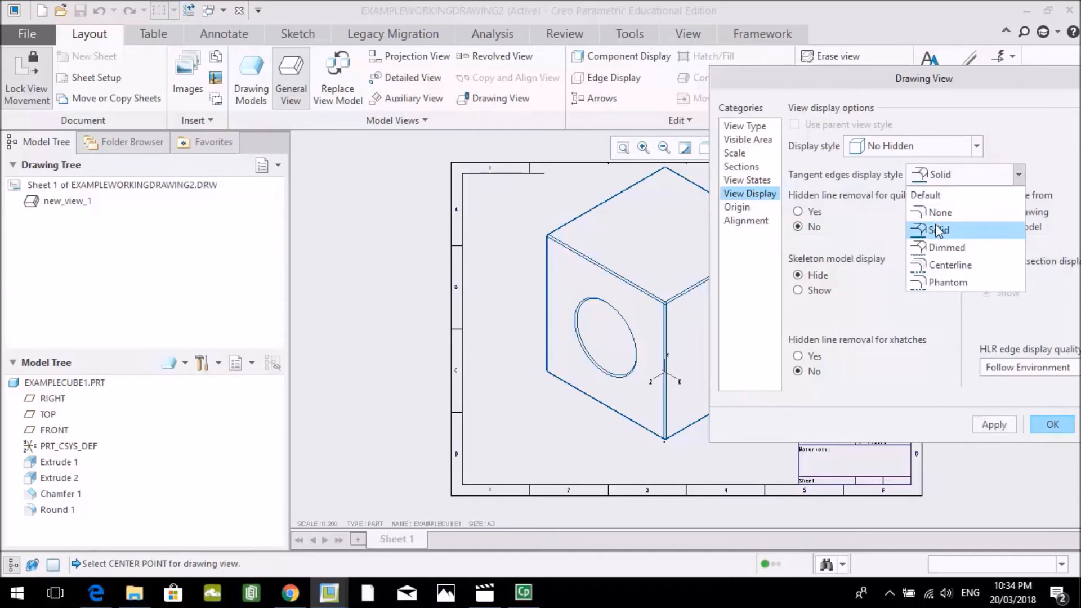
click(942, 244)
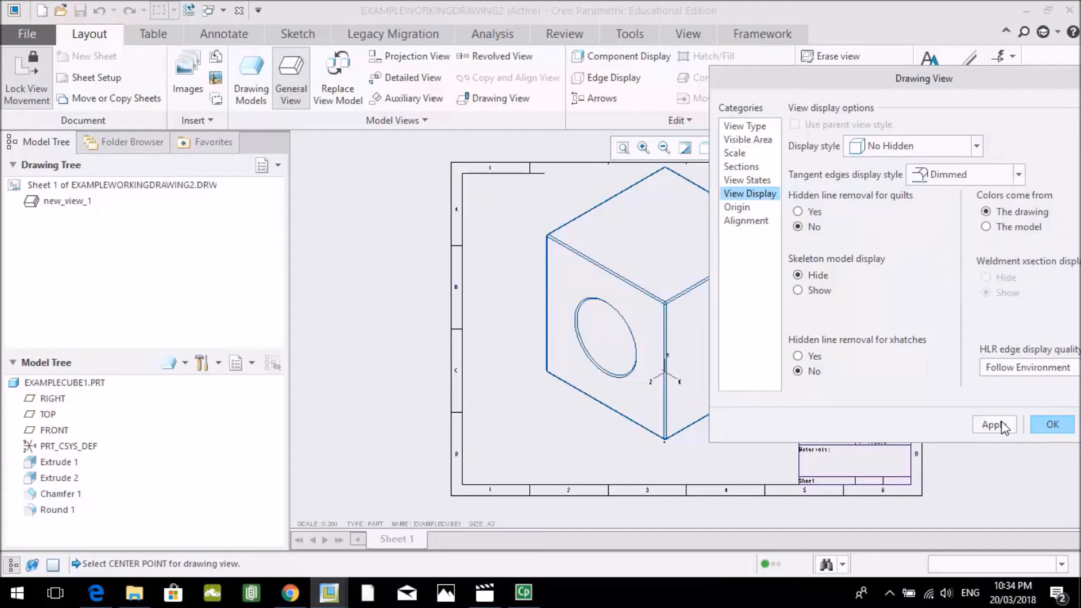
click(994, 425)
Step: Try the None tangent edges display style on the general view
click(969, 176)
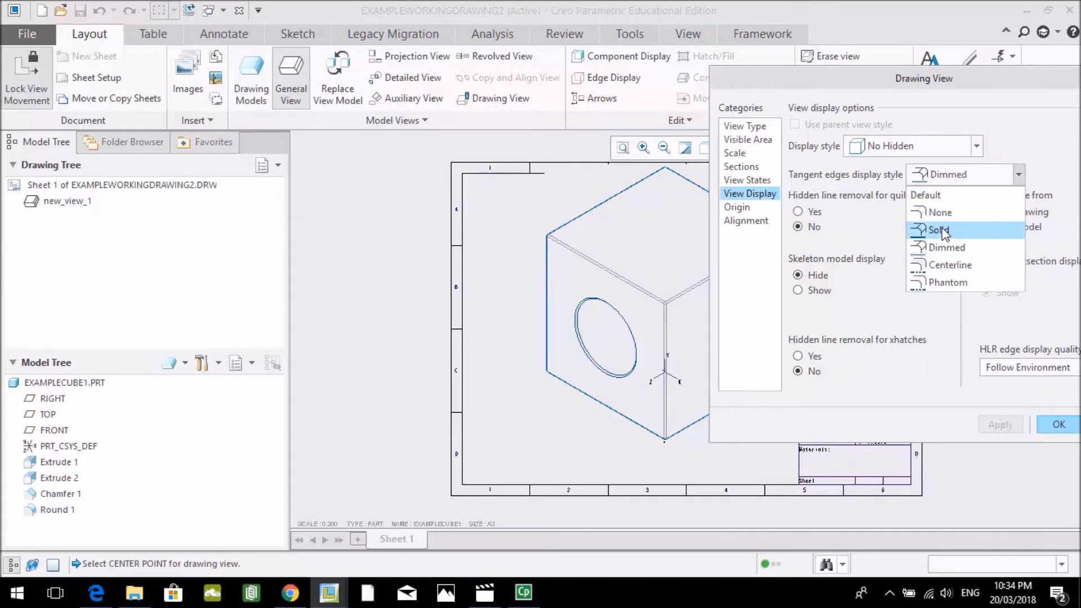
click(942, 212)
click(993, 426)
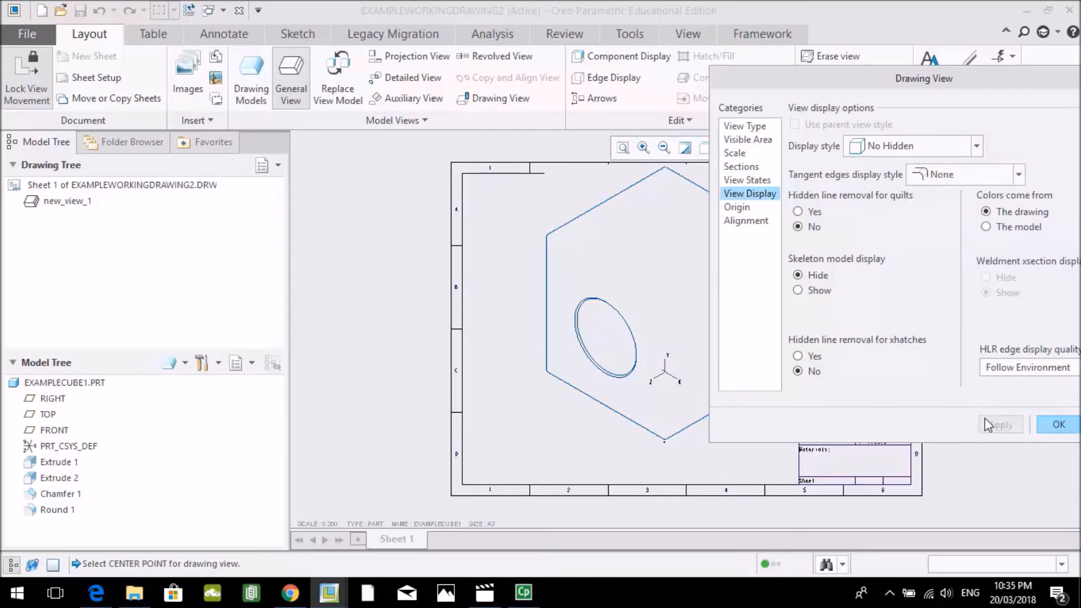
Step: Set the general view's tangent edges display style to Default, apply it and finish the view's properties
click(985, 178)
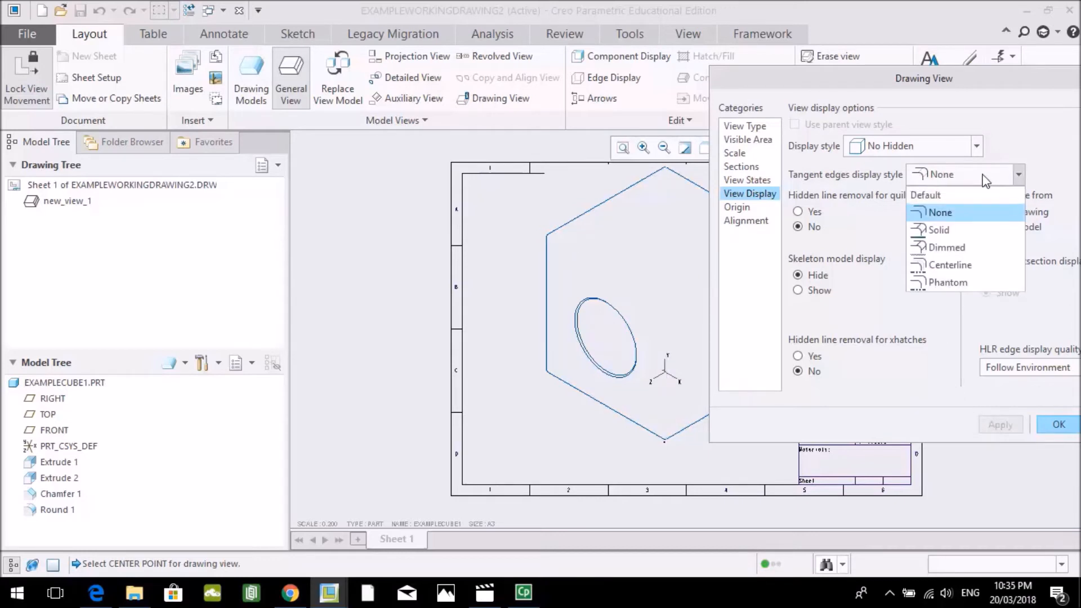
click(942, 201)
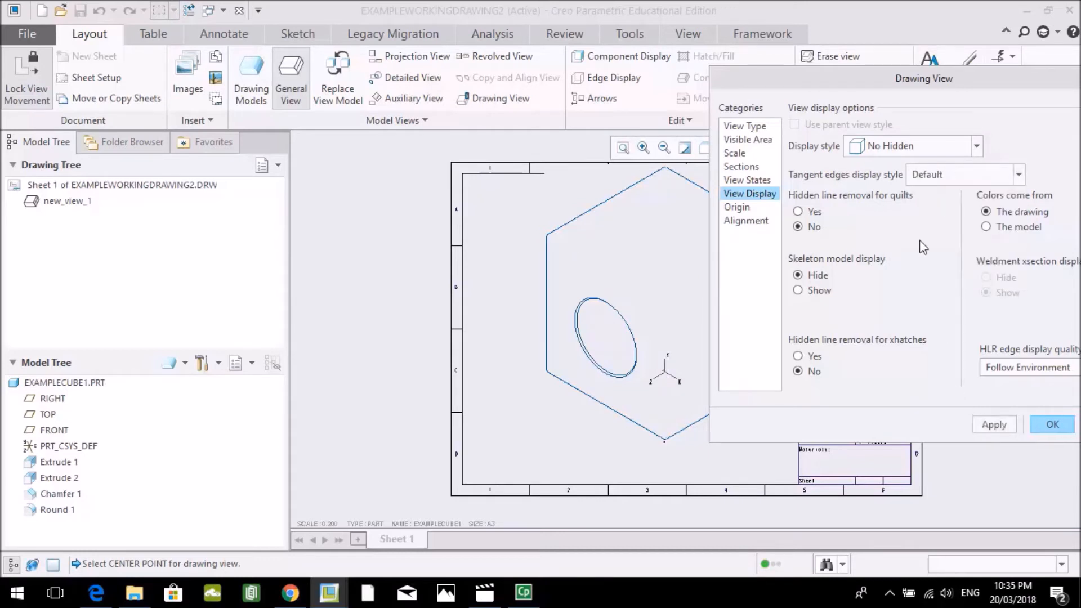
click(993, 425)
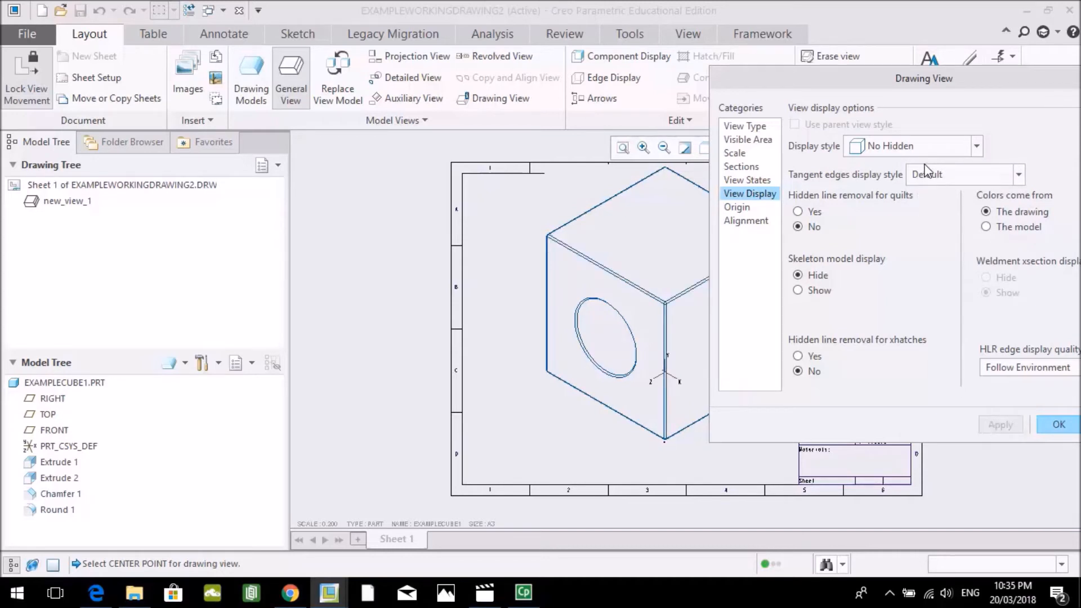
drag(963, 80, 871, 56)
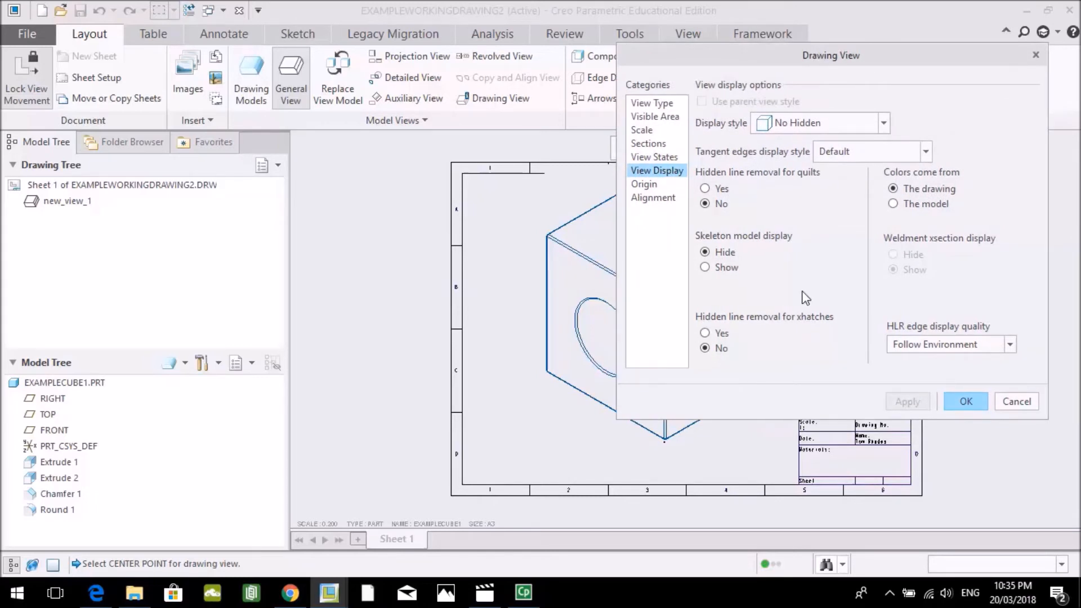
click(964, 403)
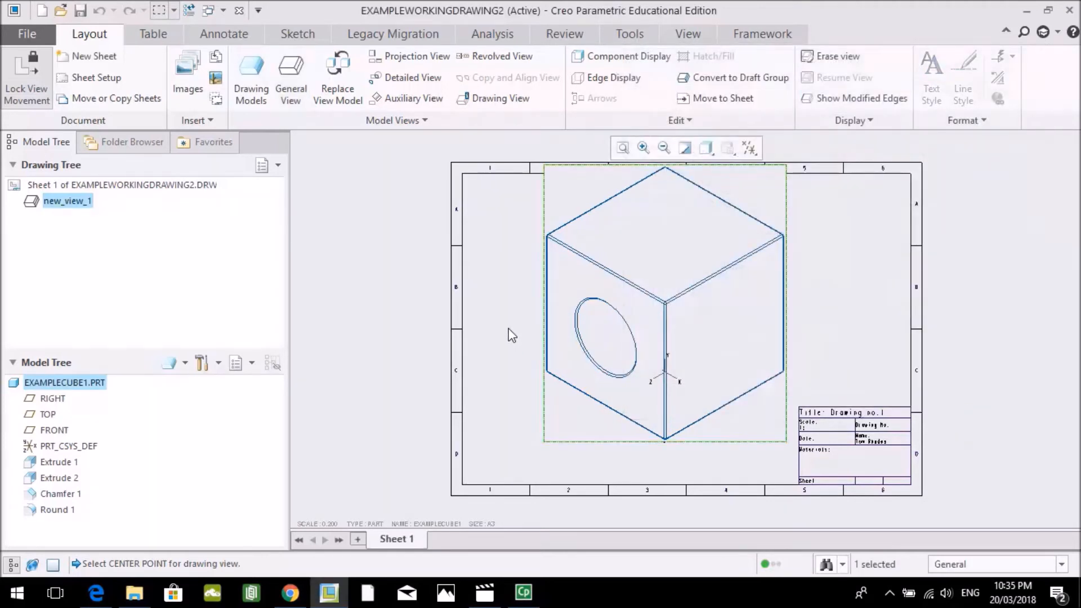
Step: Try to move the general view to another position on the sheet
drag(560, 207, 498, 268)
click(701, 227)
drag(740, 186, 629, 252)
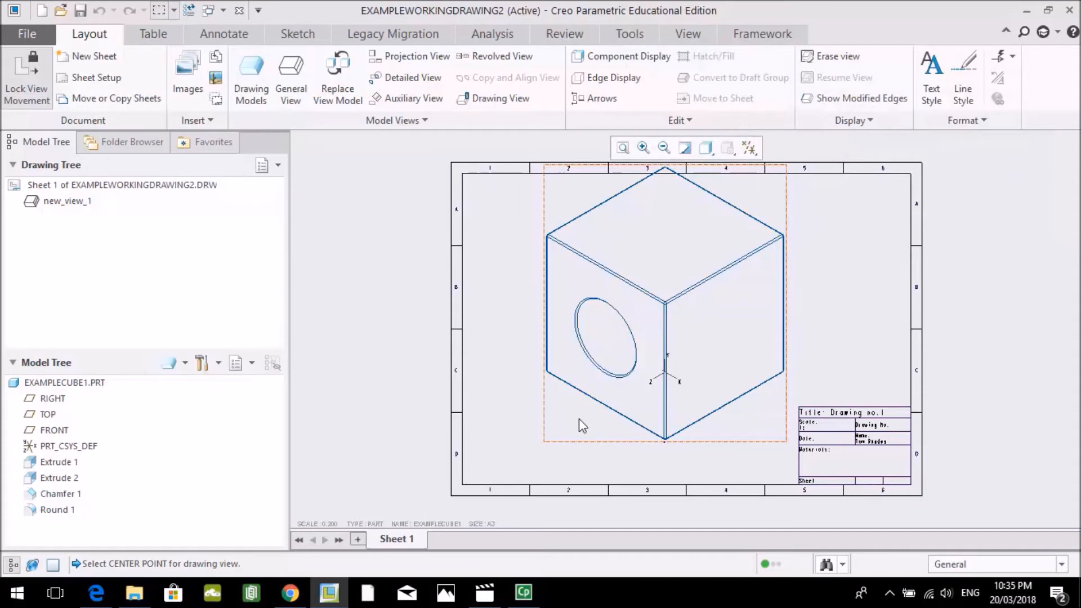
Step: Unlock movement of the general view and shift it slightly down and left so it sits inside the drawing frame
click(66, 202)
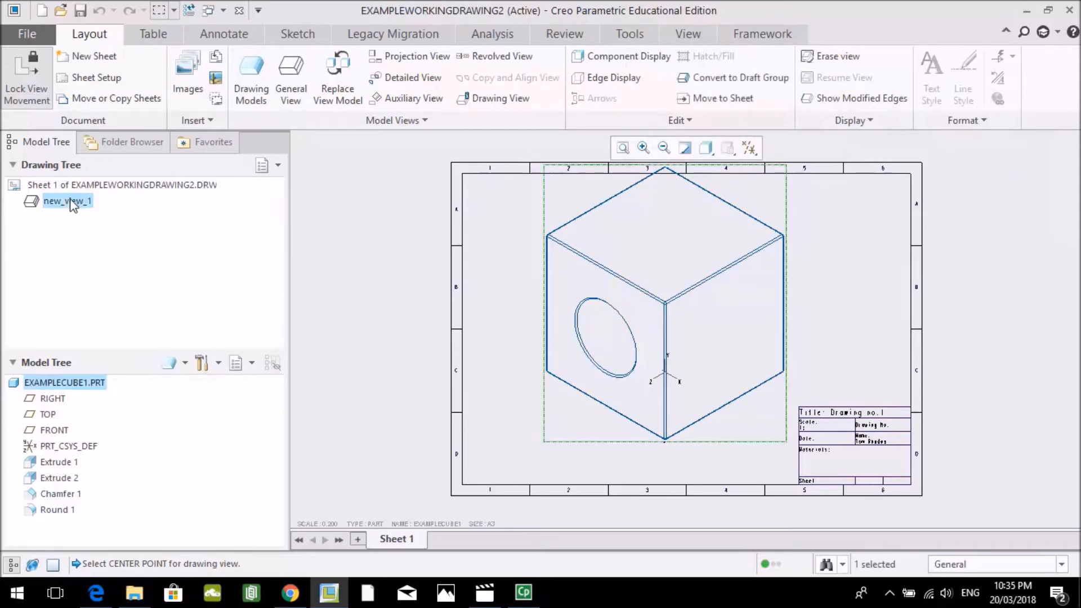
right_click(67, 207)
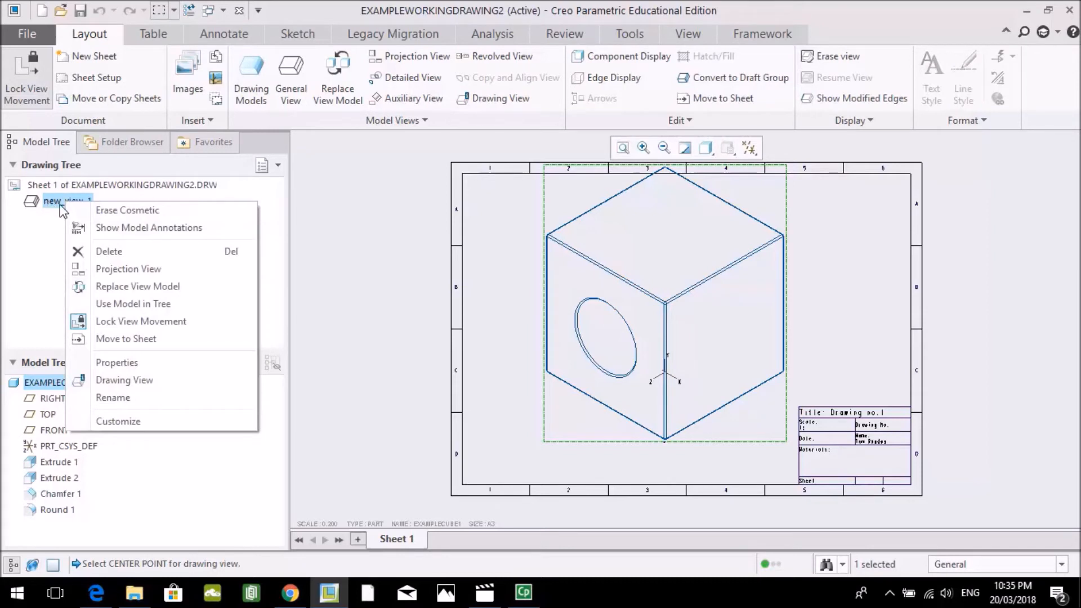
click(138, 324)
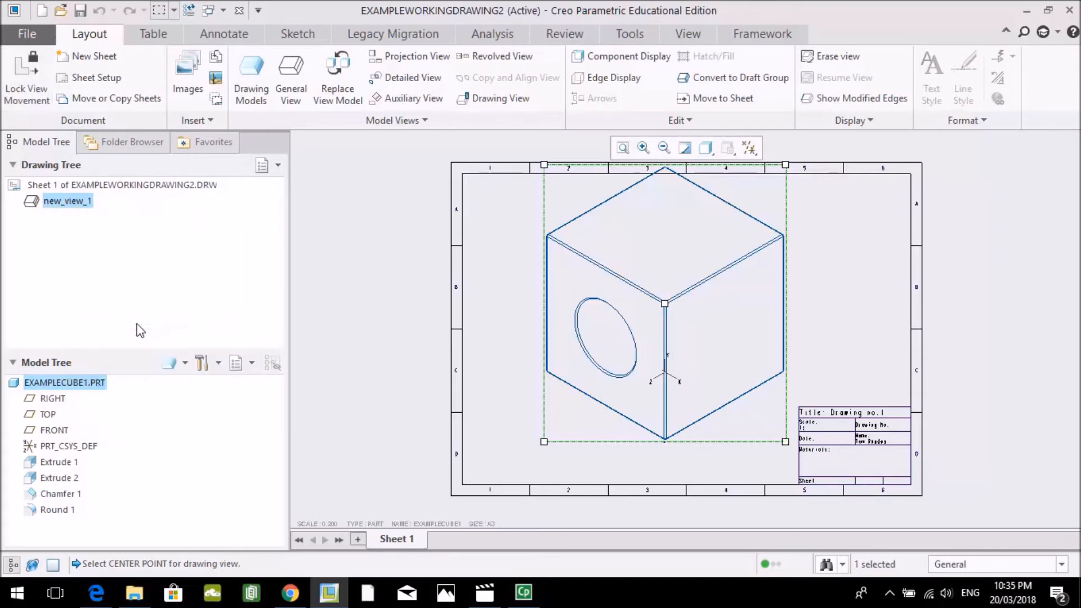
mouse_move(617, 229)
mouse_down()
mouse_move(596, 244)
mouse_move(613, 241)
mouse_up()
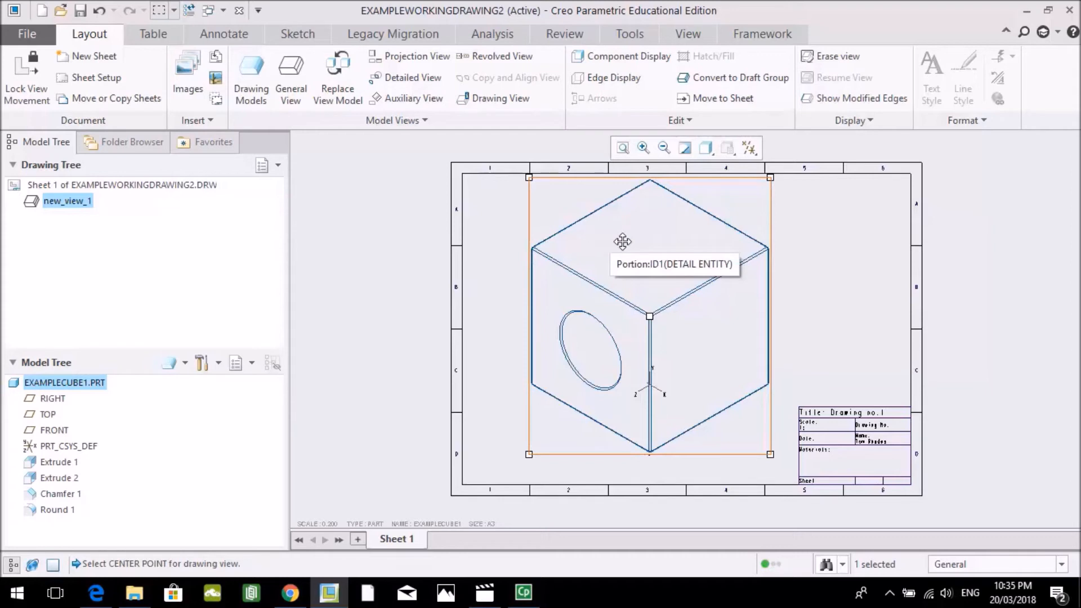
drag(626, 243, 625, 253)
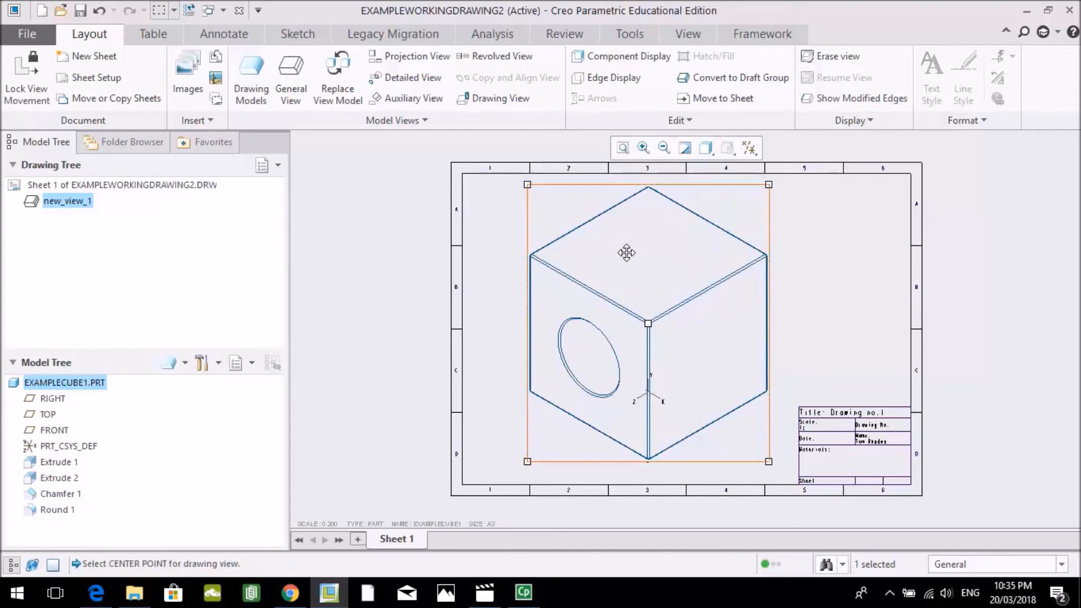
Step: Examine the clearance between the general view's upper corner and the drawing frame, finishing with the whole sheet in view
click(647, 148)
drag(578, 161, 689, 216)
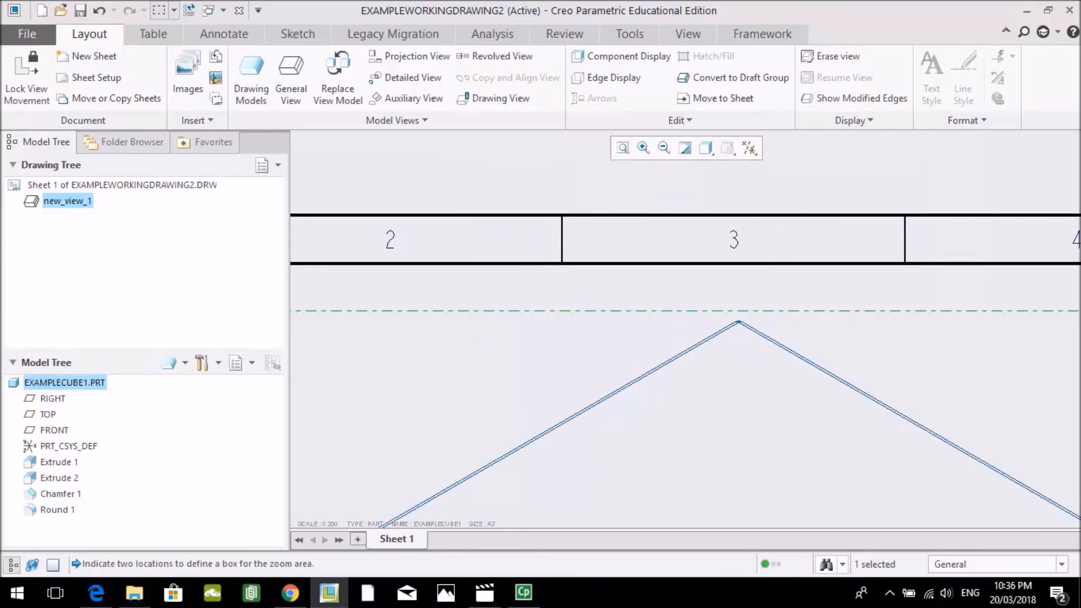
drag(738, 292, 681, 263)
click(669, 155)
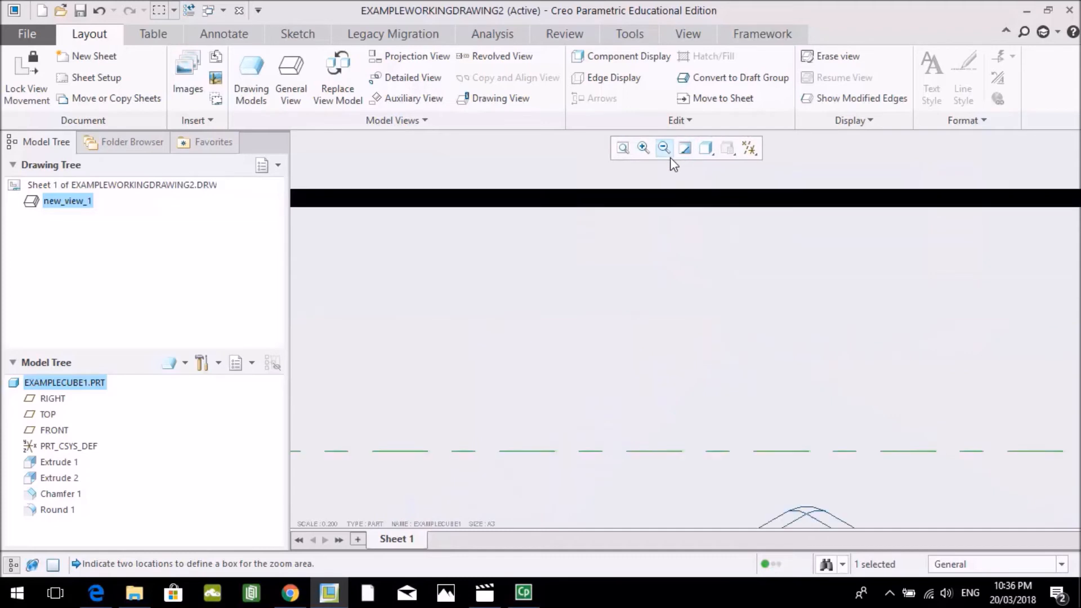
click(665, 148)
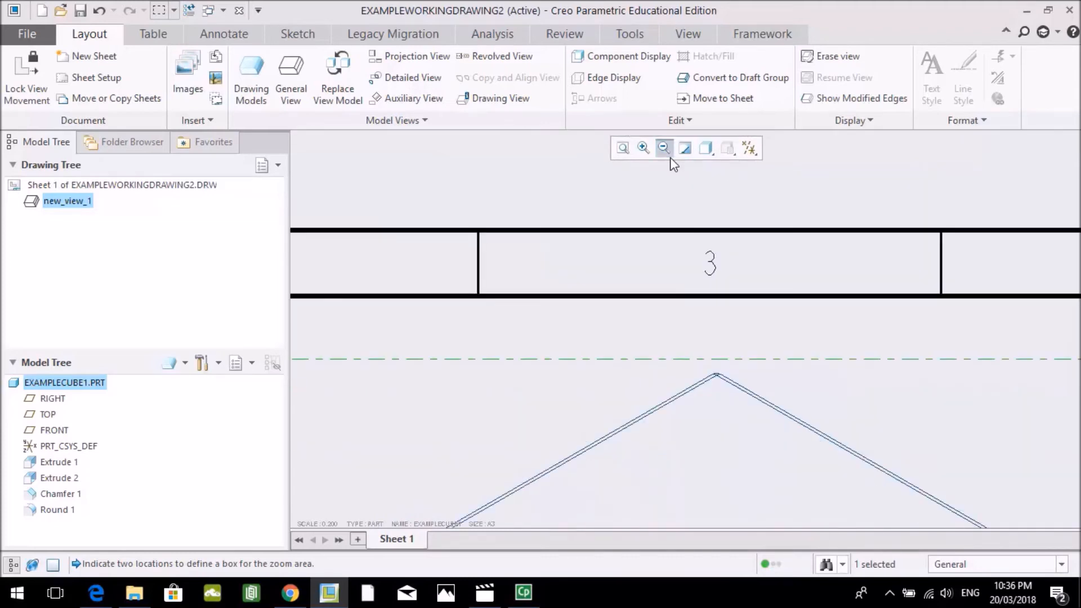
click(665, 148)
click(665, 148)
click(670, 157)
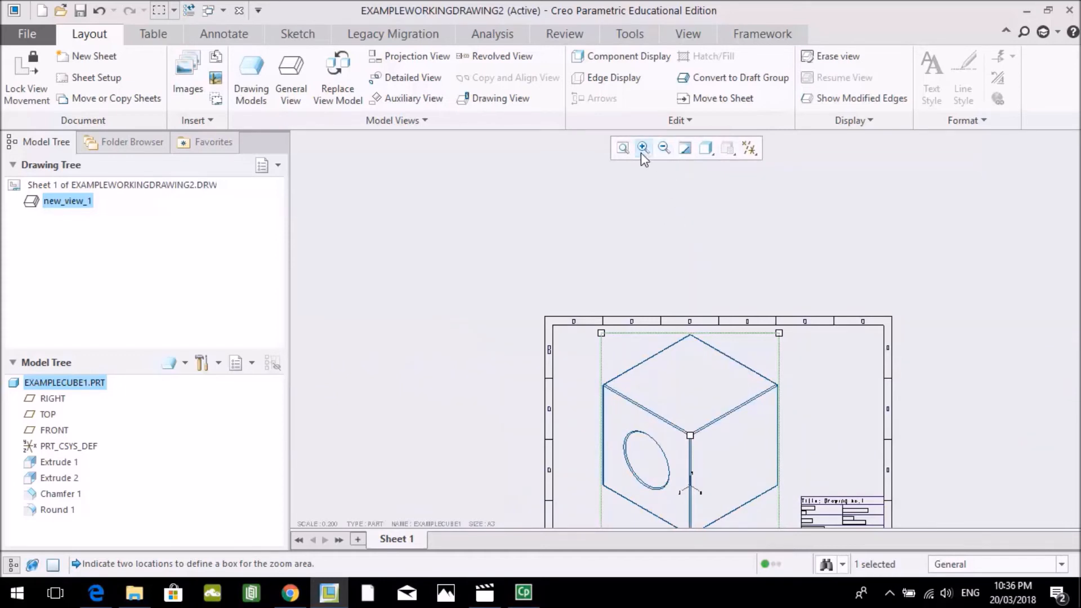
click(664, 148)
drag(646, 319, 761, 449)
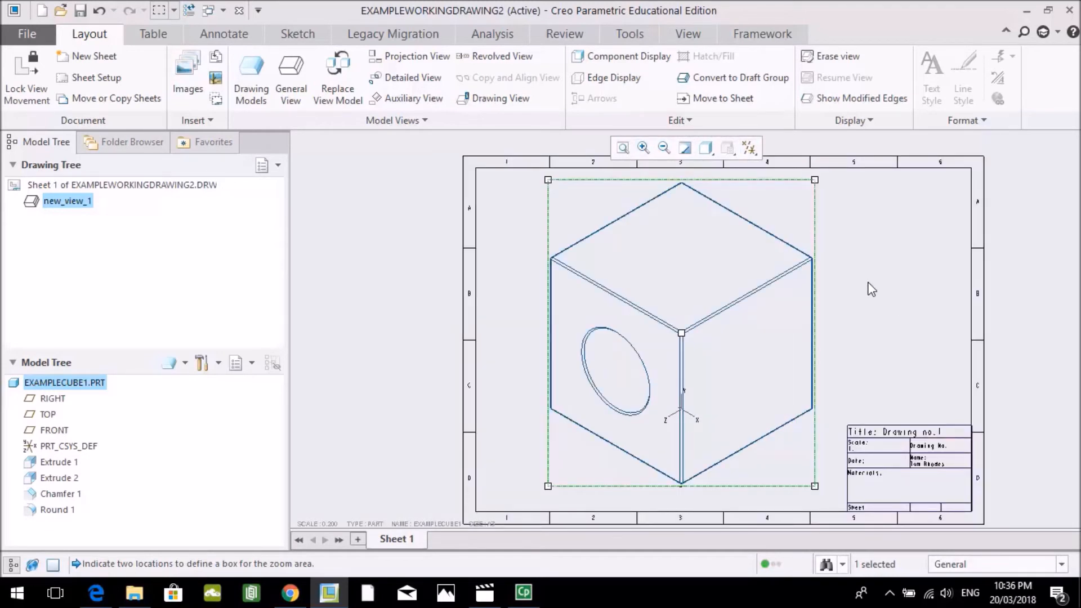
Step: Turn off the display of all datum features: axes, points, coordinate systems and planes
click(893, 257)
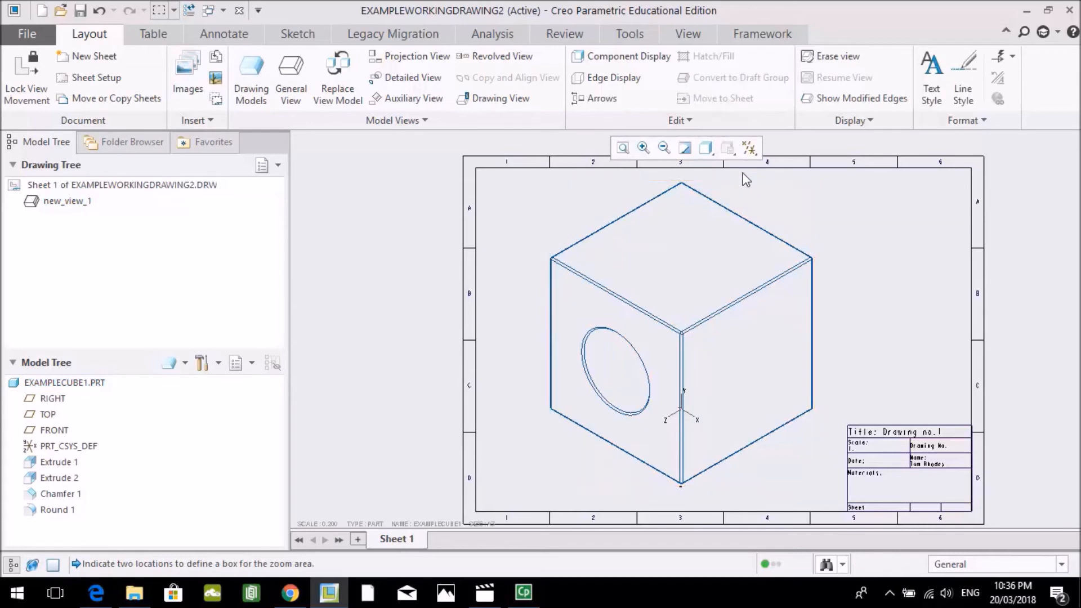
click(759, 153)
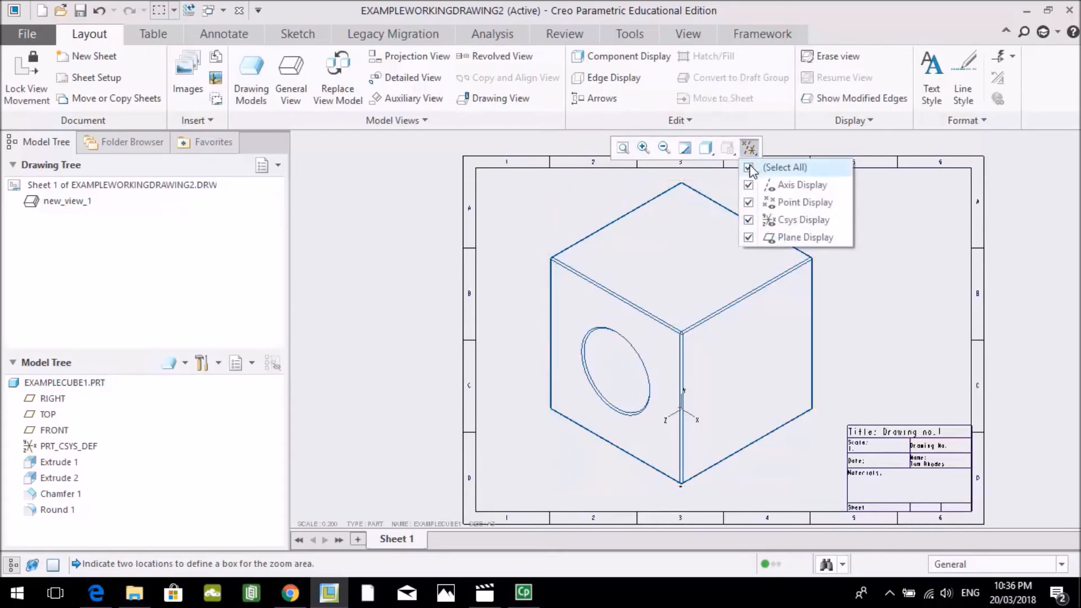
click(749, 168)
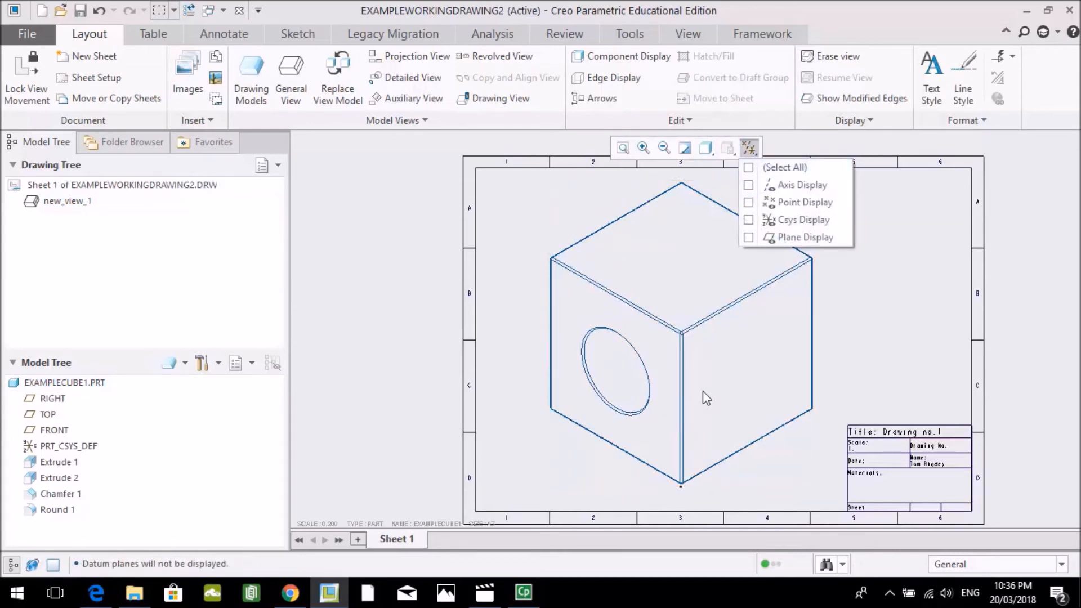
click(910, 371)
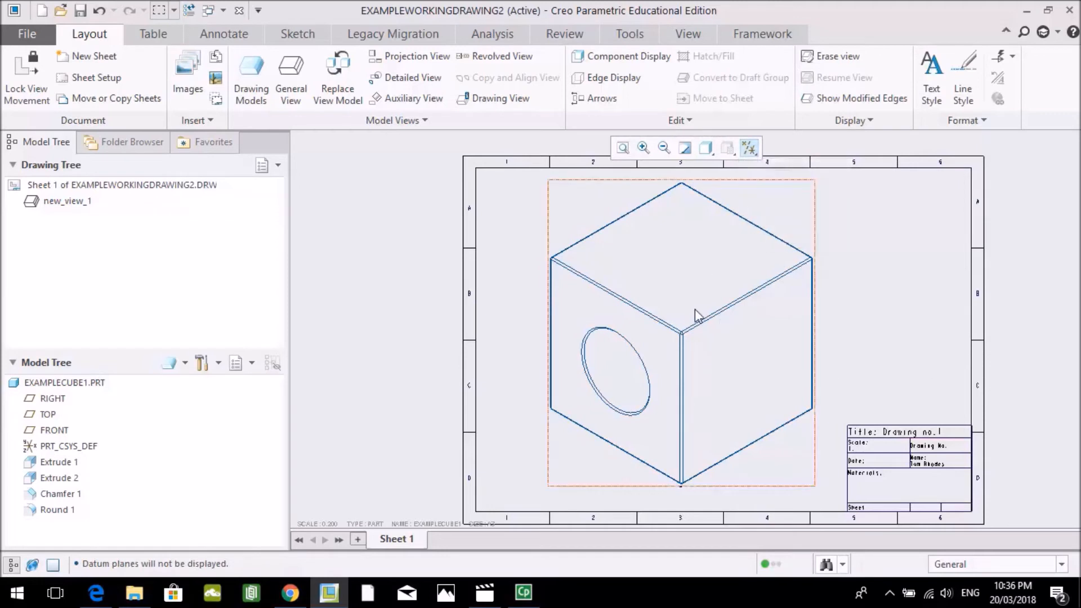
Step: Delete the scale note beneath the general view
click(646, 149)
click(673, 483)
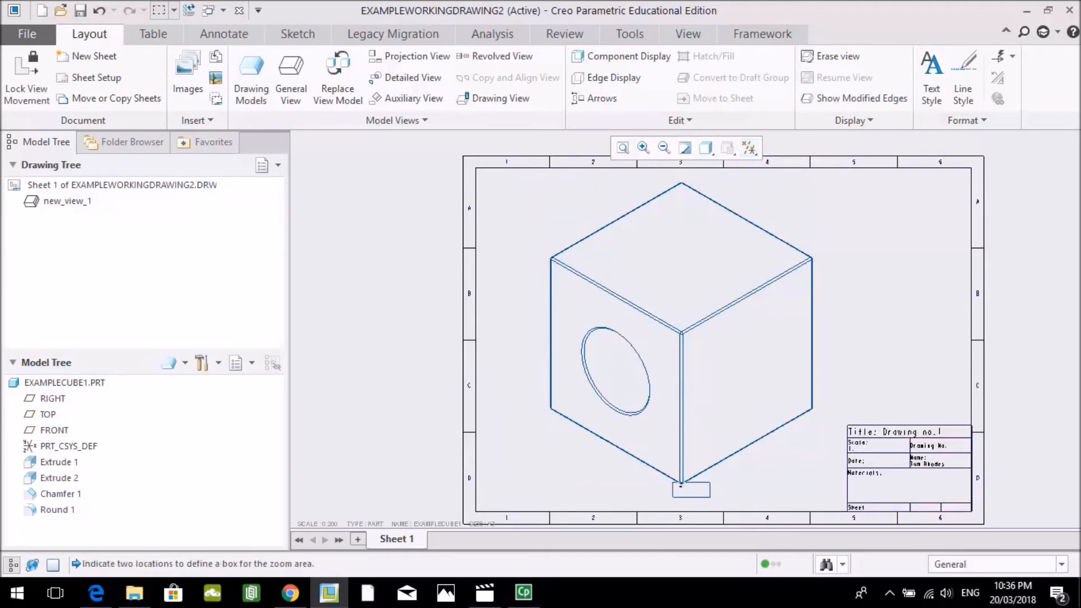
click(710, 498)
click(516, 279)
click(584, 307)
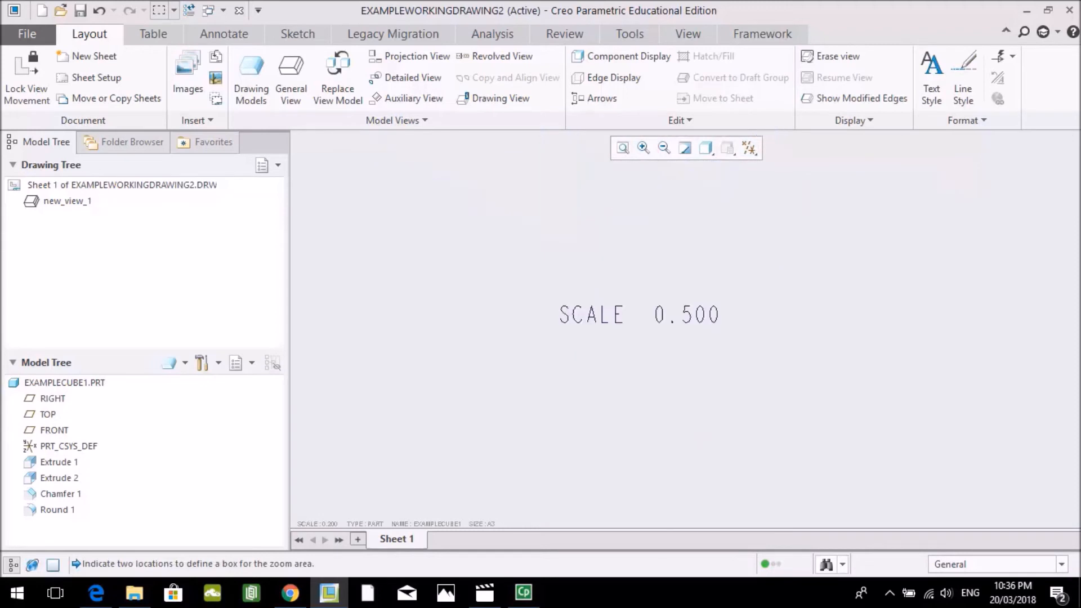
click(603, 319)
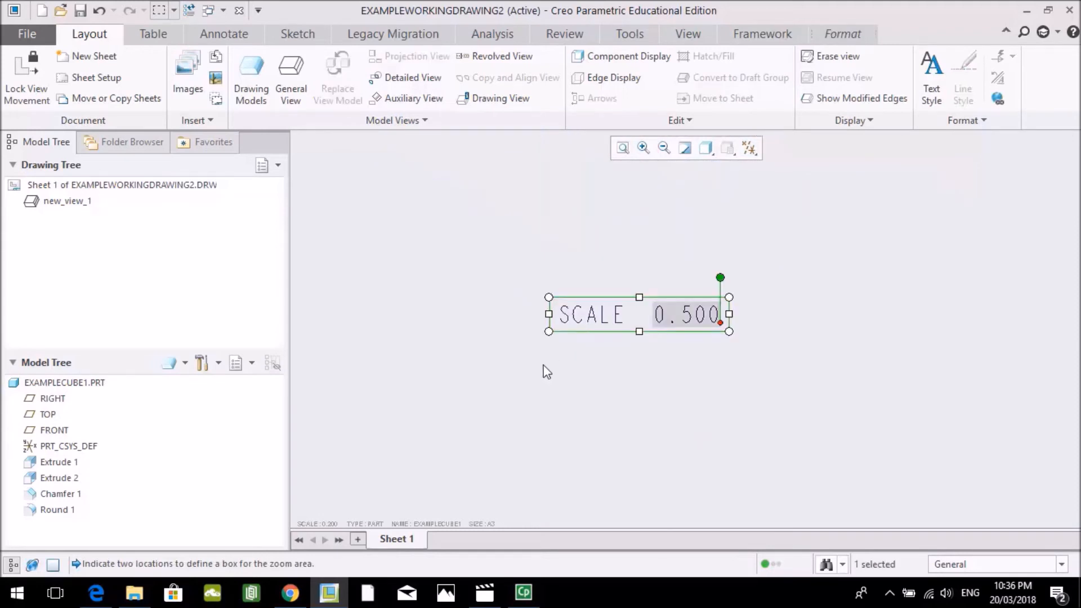
key(Delete)
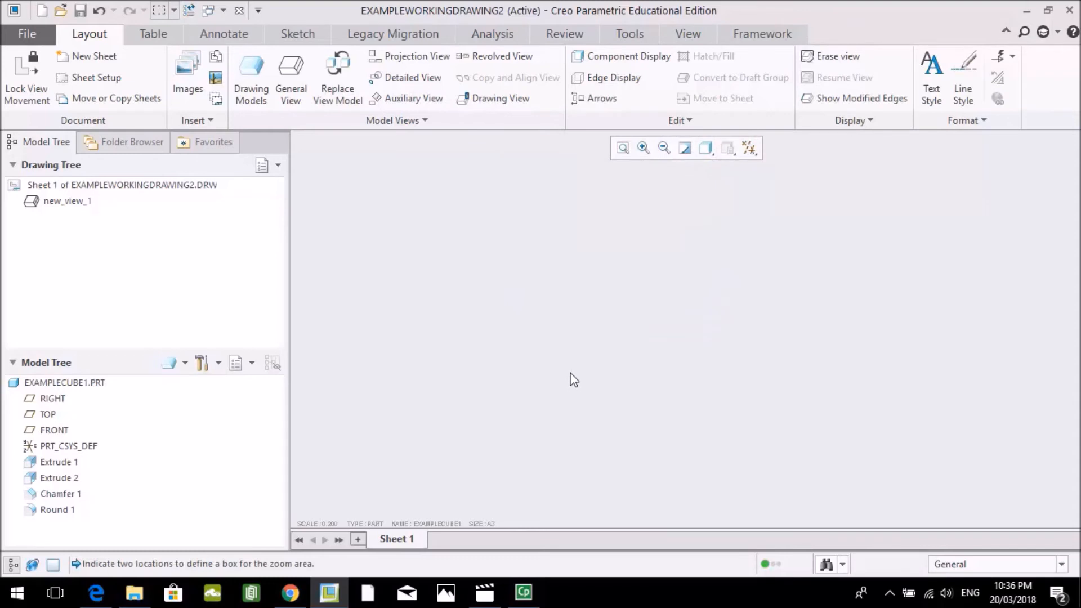
click(663, 148)
click(663, 148)
click(663, 148)
click(663, 148)
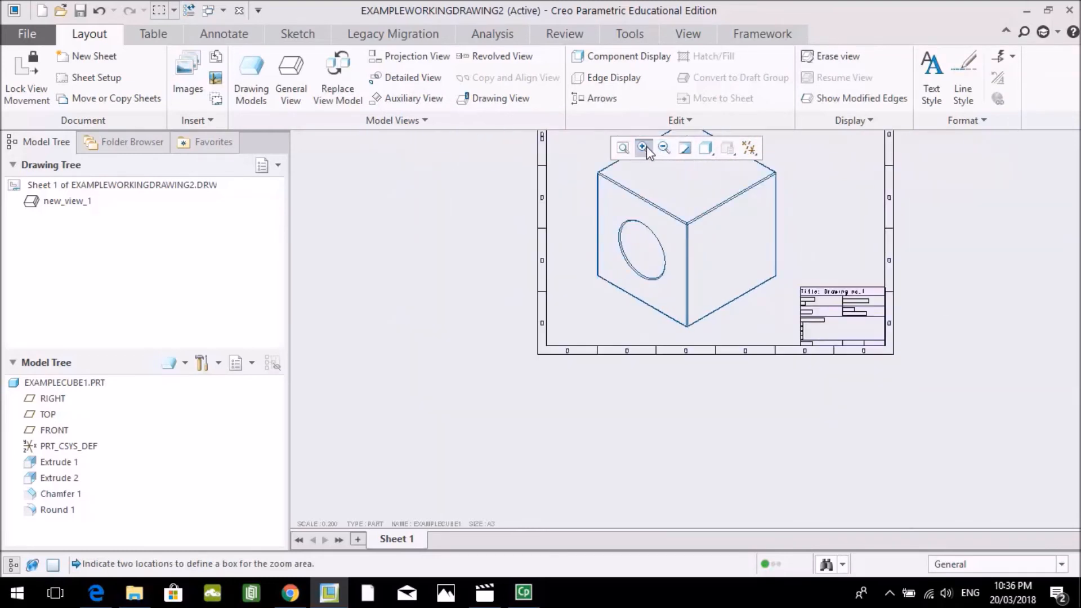
Step: Try to open the title block's Scale cell for editing
click(787, 265)
click(848, 360)
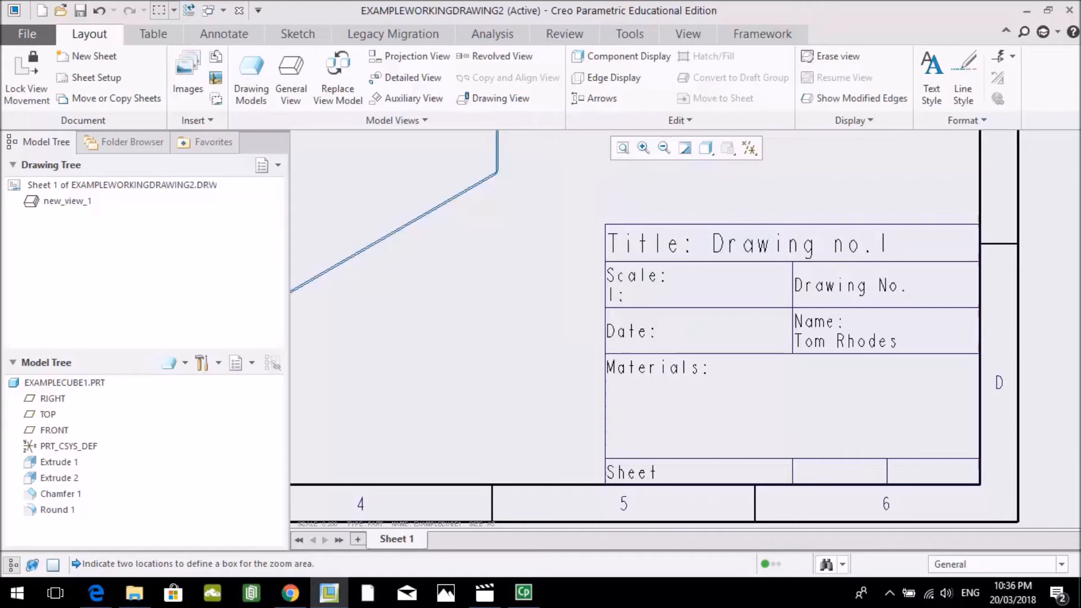
click(638, 295)
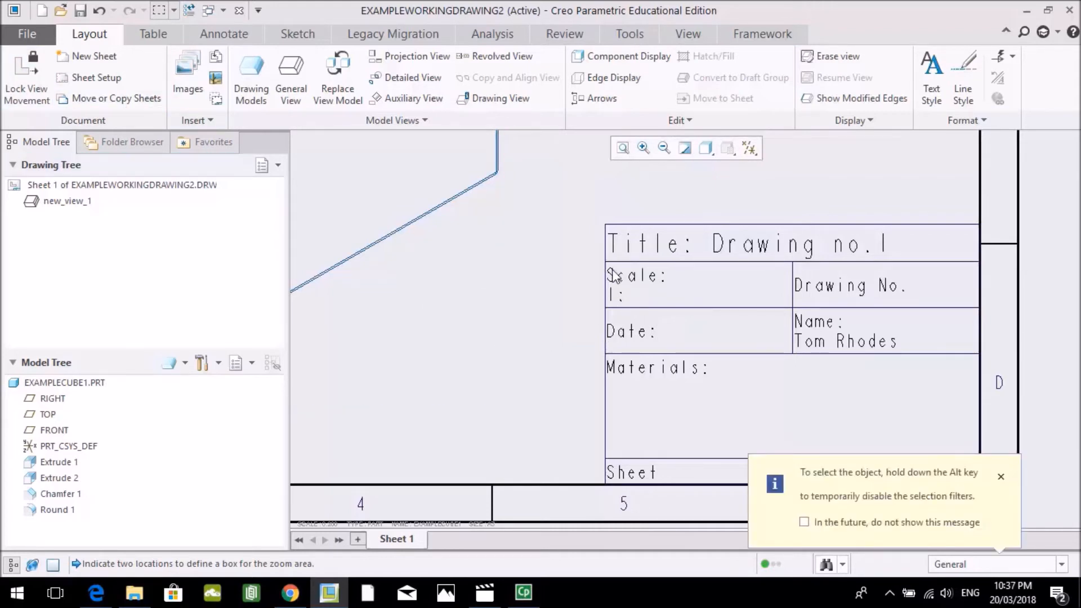
click(1001, 477)
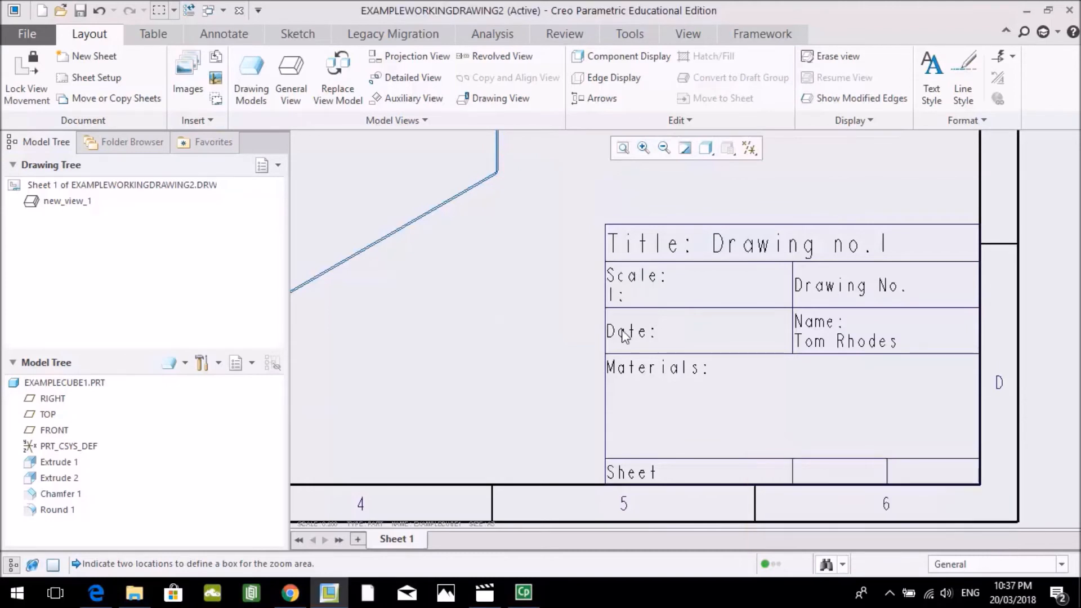
click(628, 285)
click(1002, 476)
click(638, 291)
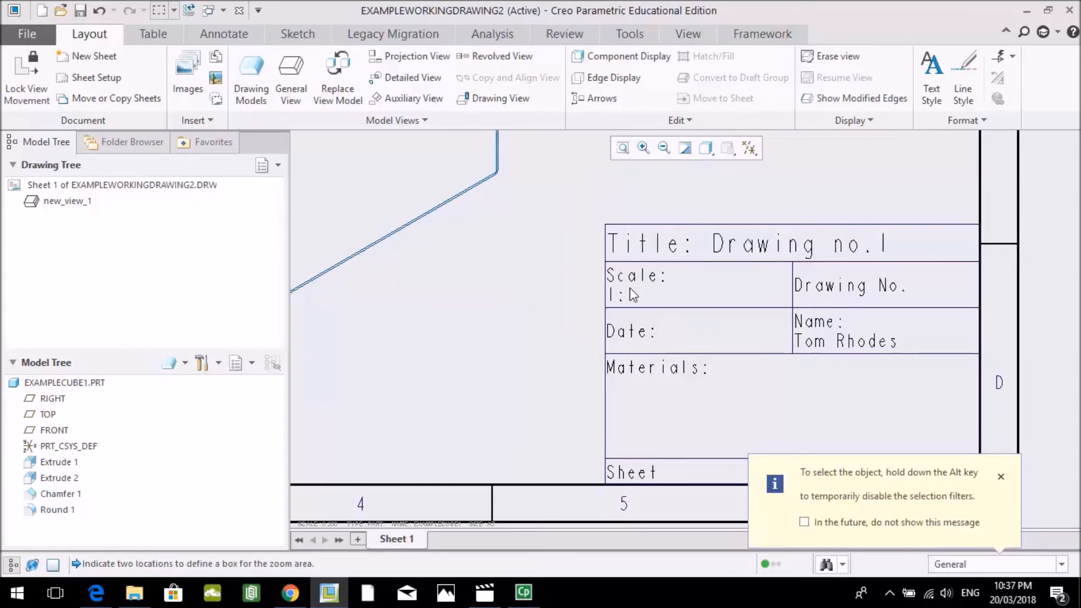
click(1001, 477)
click(663, 147)
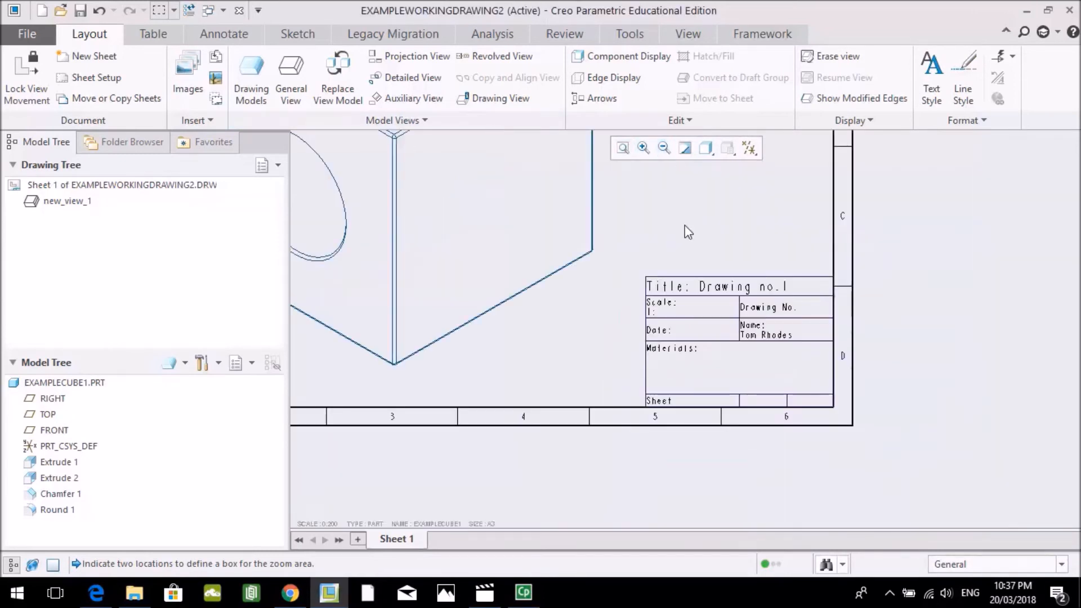
click(683, 289)
Step: Lock the movement of the general view
click(592, 293)
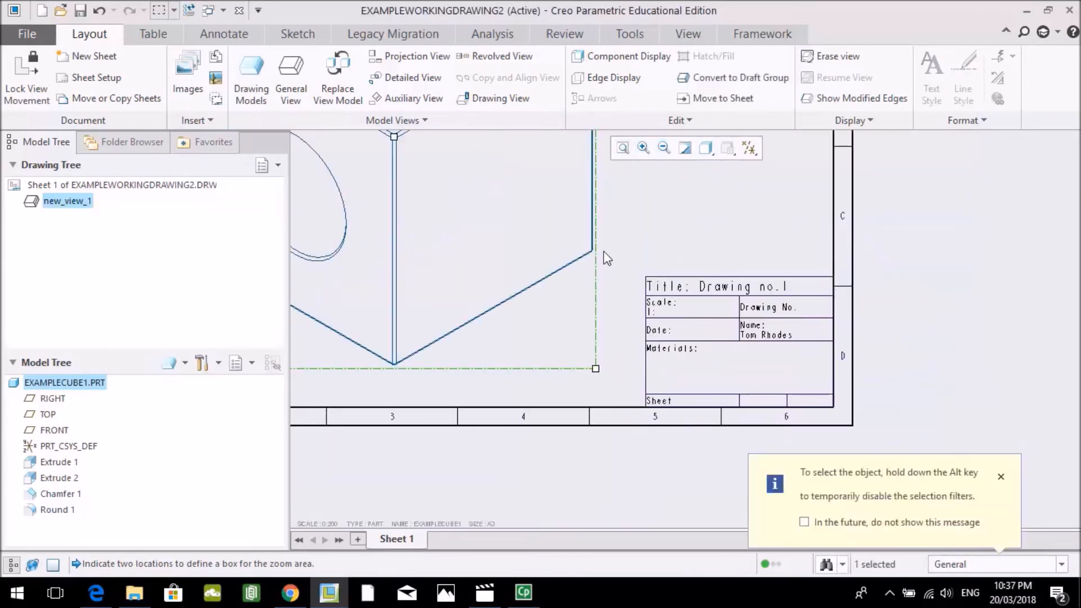
right_click(40, 201)
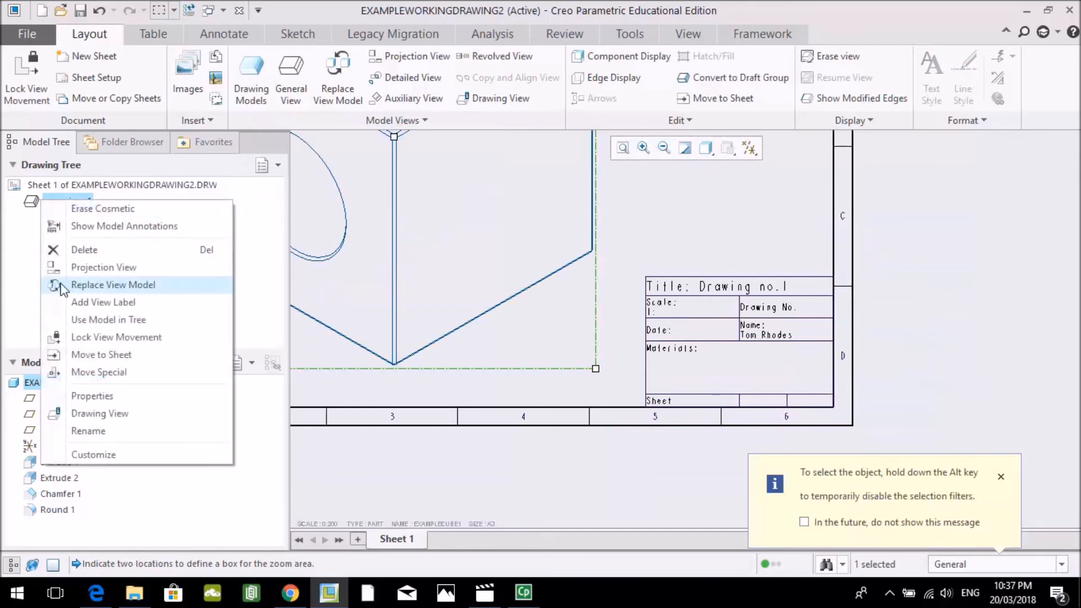
click(56, 338)
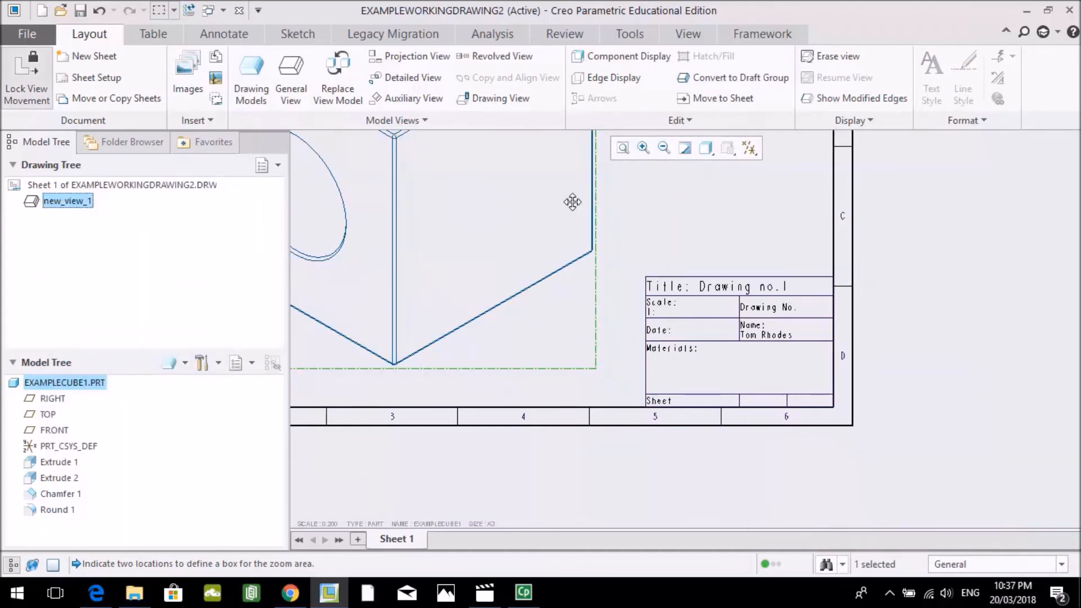
click(667, 213)
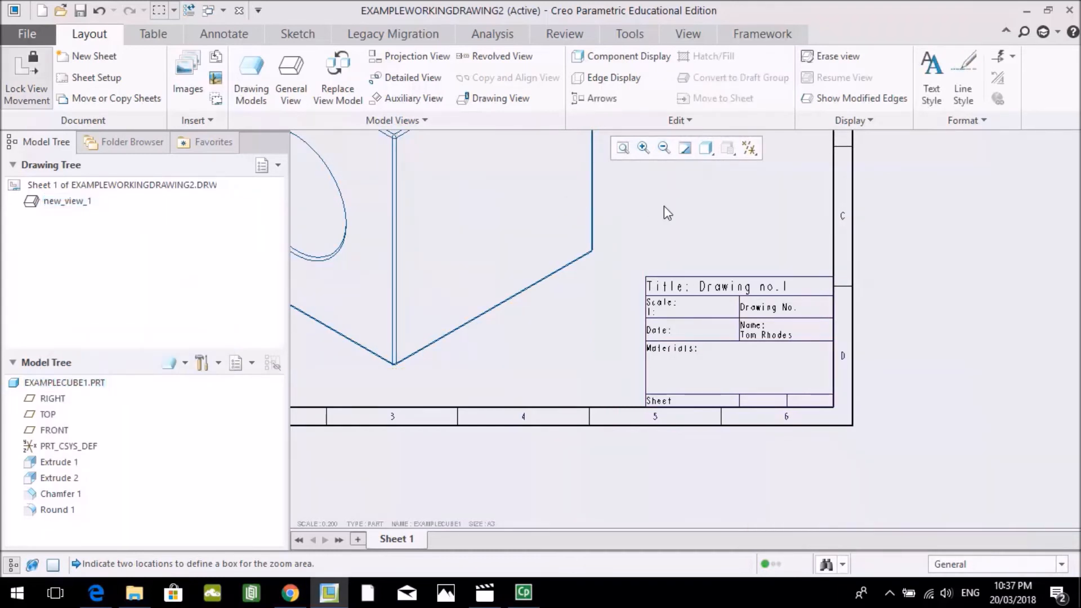
Step: Complete the title block's Scale cell so it reads 1:2
click(155, 35)
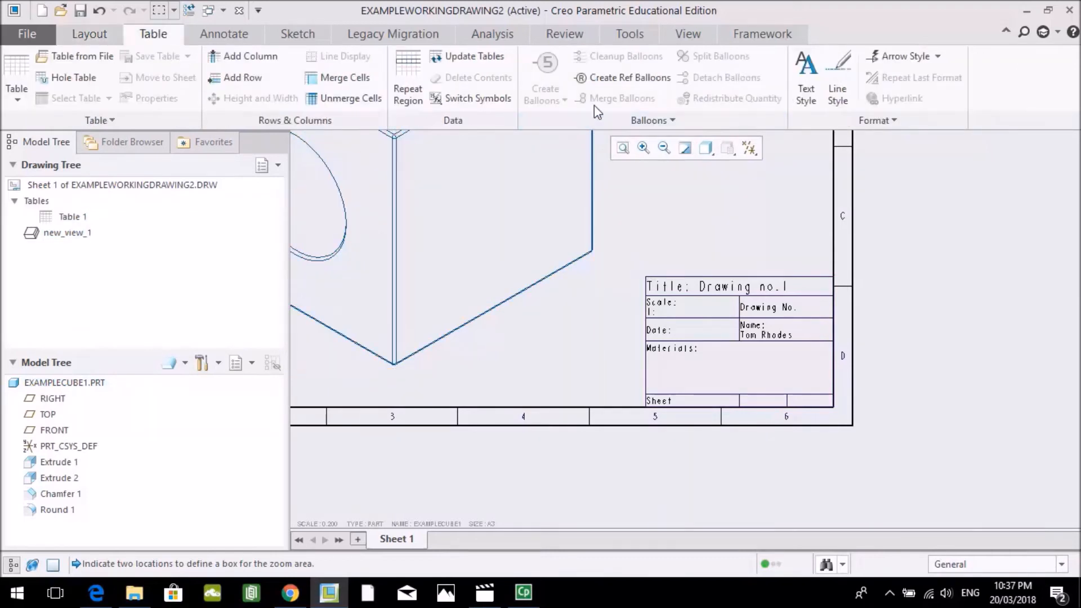
drag(638, 265, 837, 406)
click(509, 278)
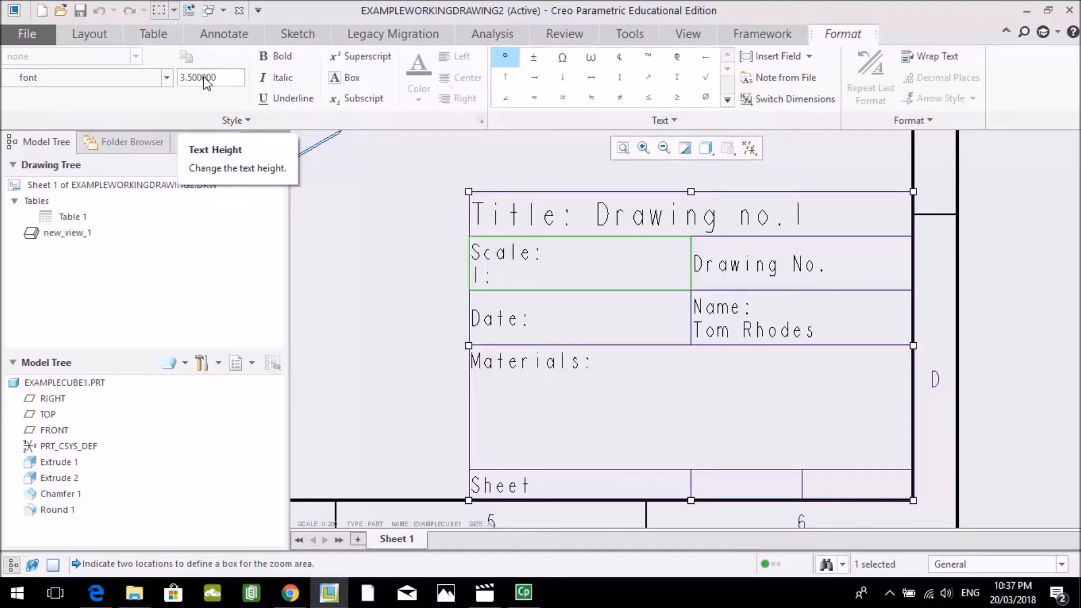
text(2)
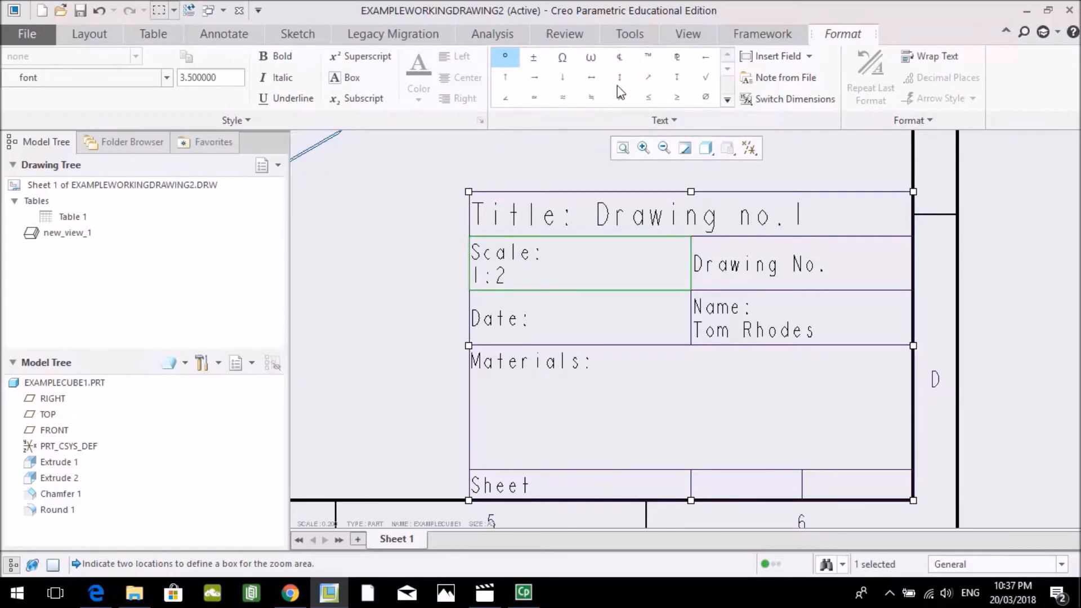
Step: Replace the placeholder drawing title in the title block with "Example Cube"
click(816, 213)
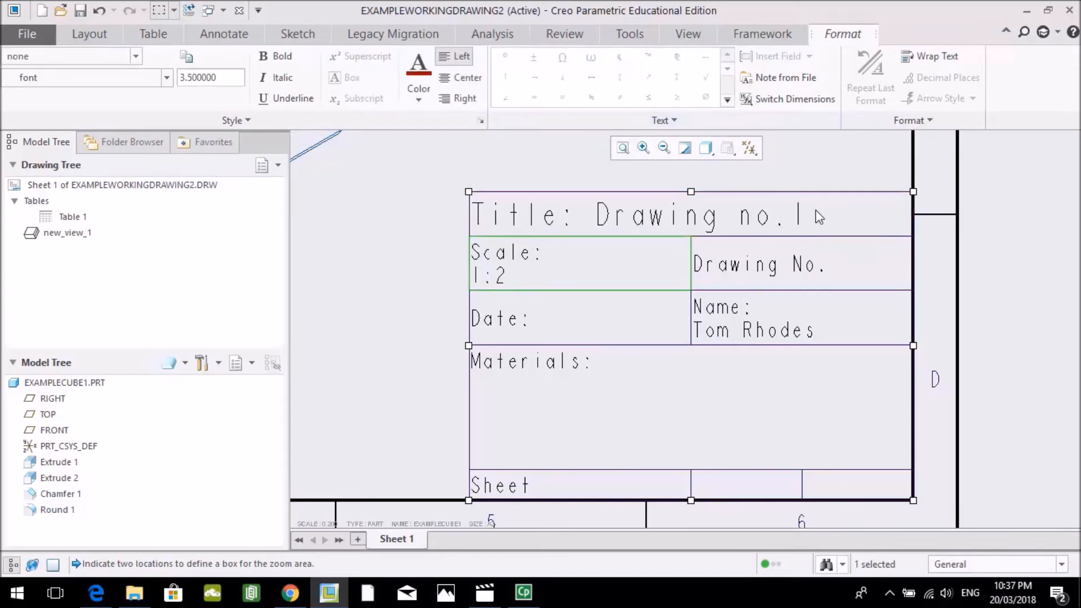
double_click(759, 219)
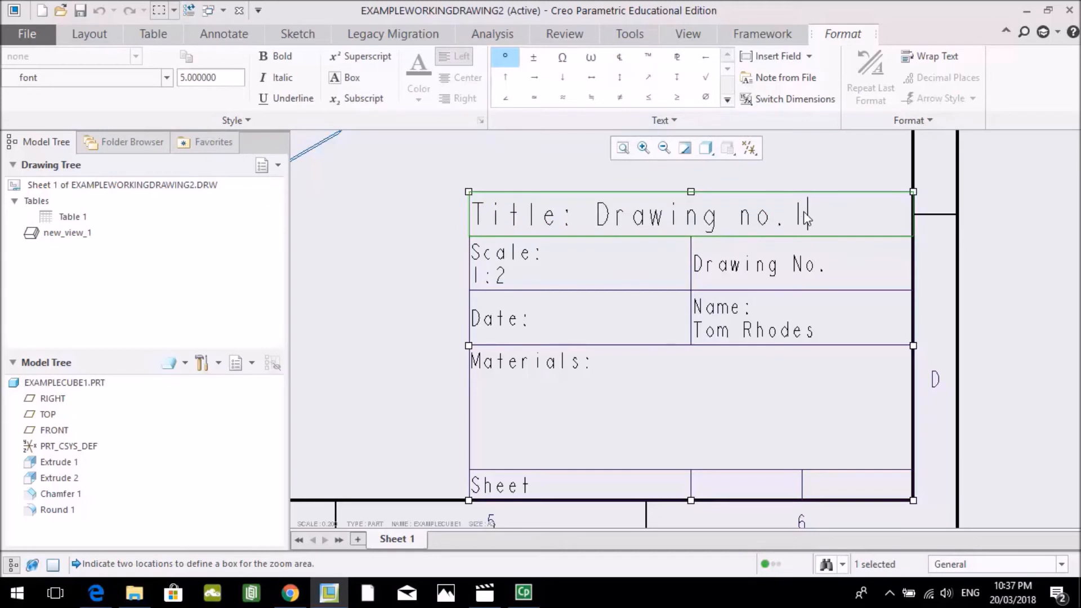
drag(806, 213, 594, 214)
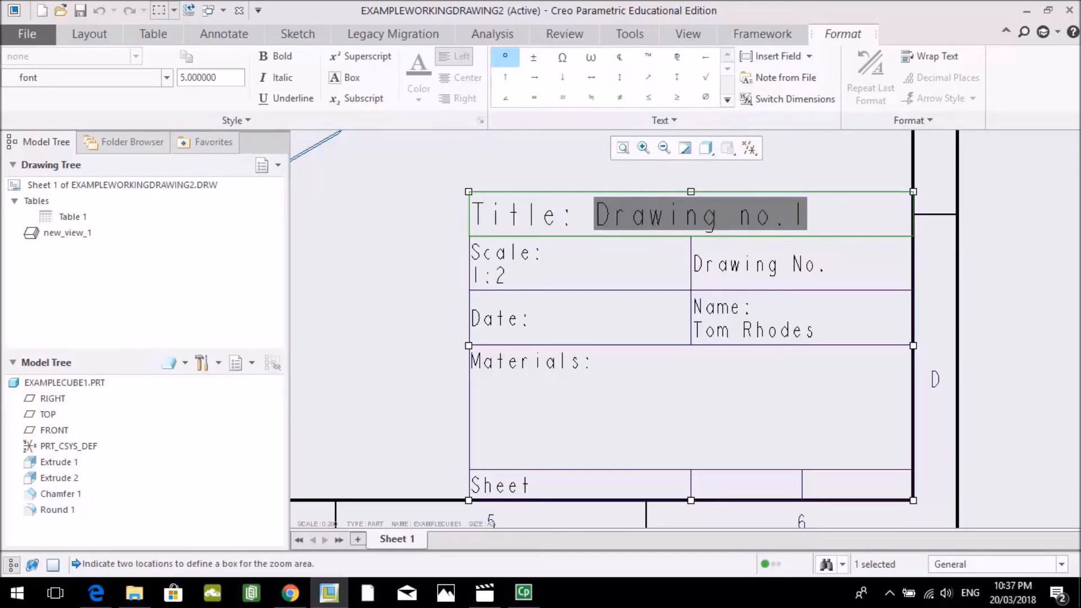
text(E)
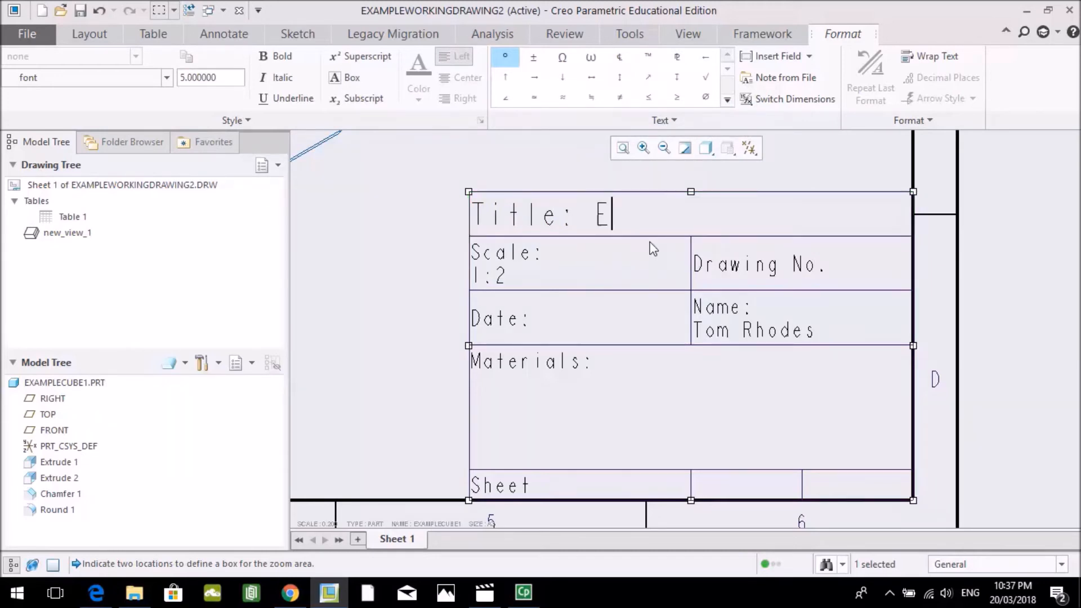
text(xample Cube)
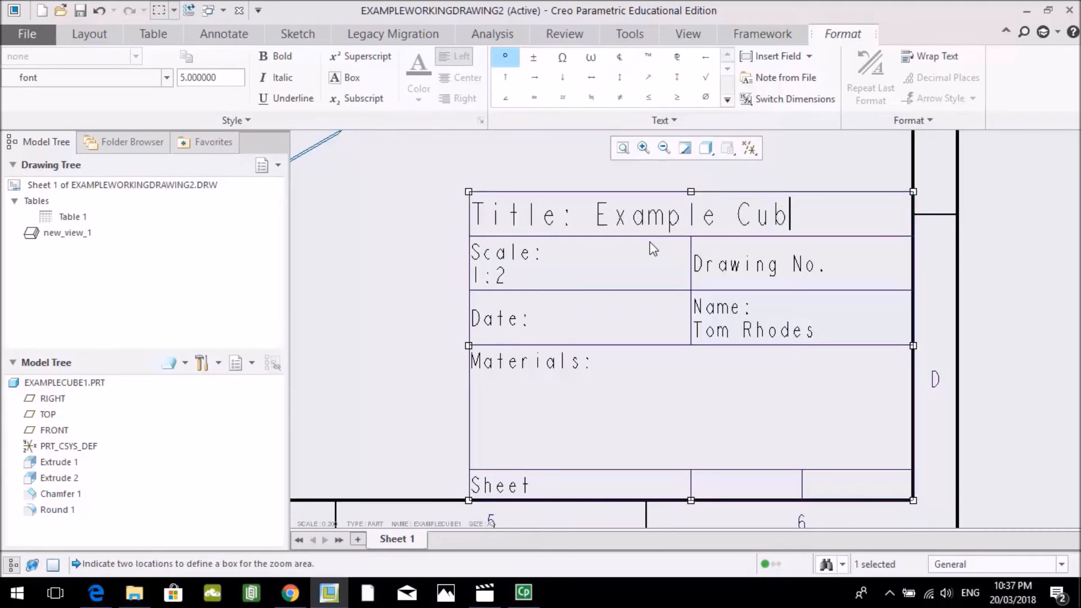
Step: Add drawing number 1 and the date 20/03/2018 to their title block cells
double_click(840, 272)
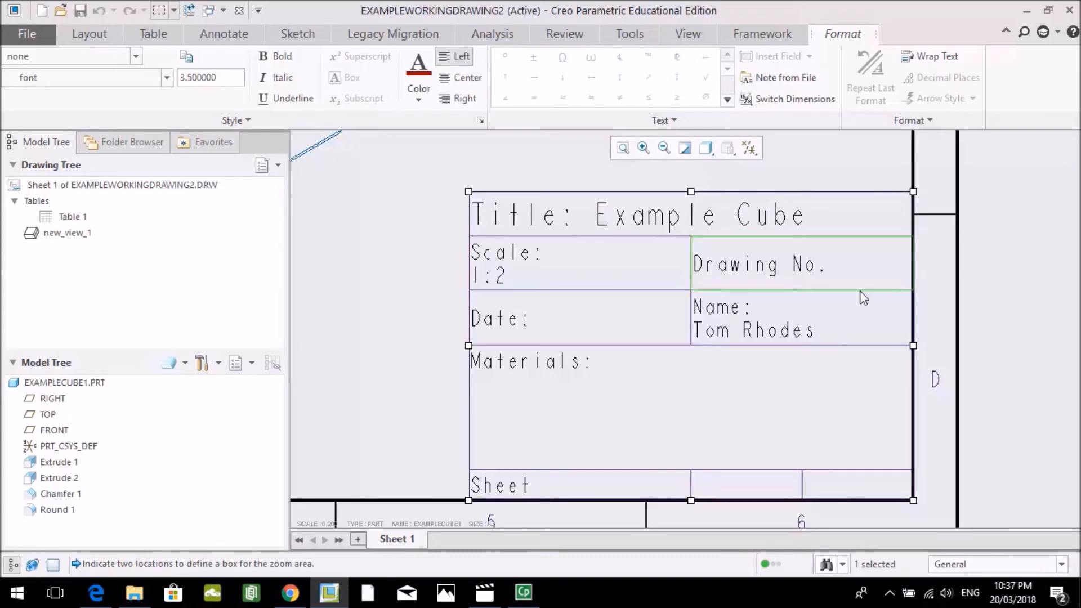
text(1)
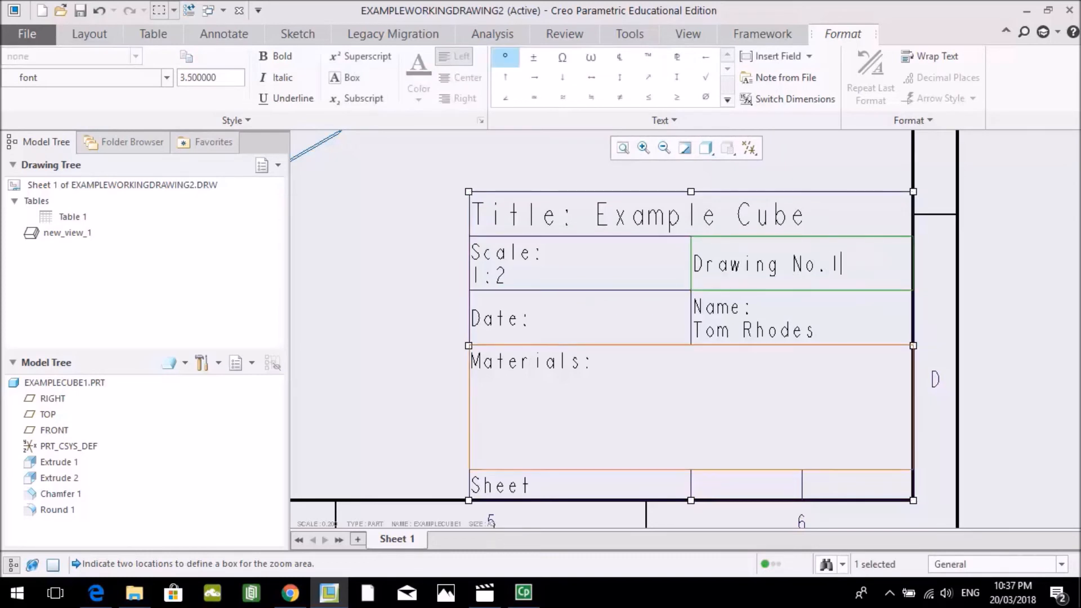
double_click(535, 321)
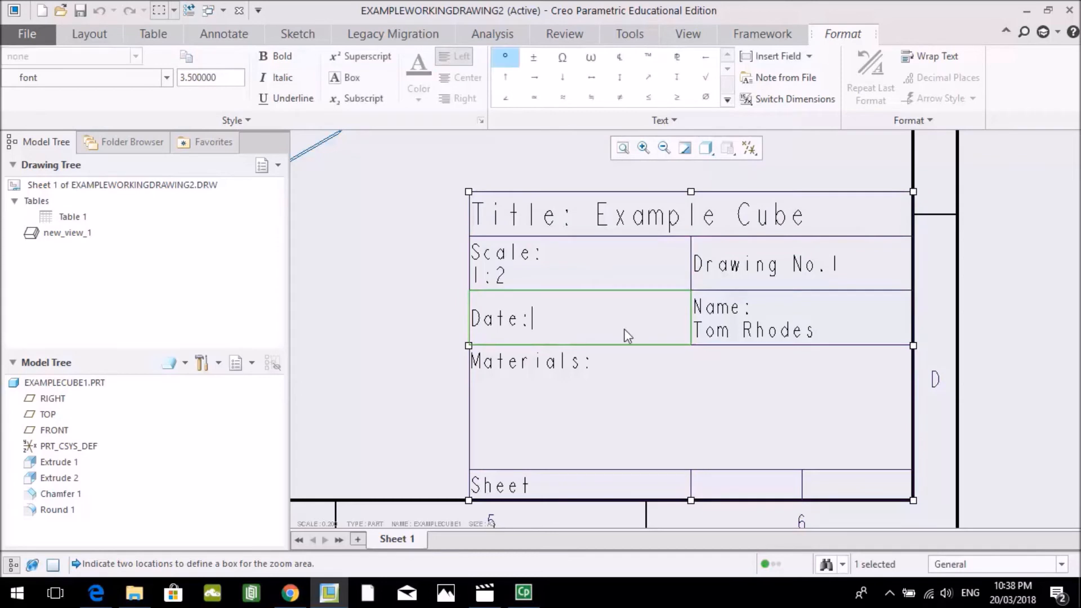
text(20)
text(/)
text(0.)
text(3/)
text(2018)
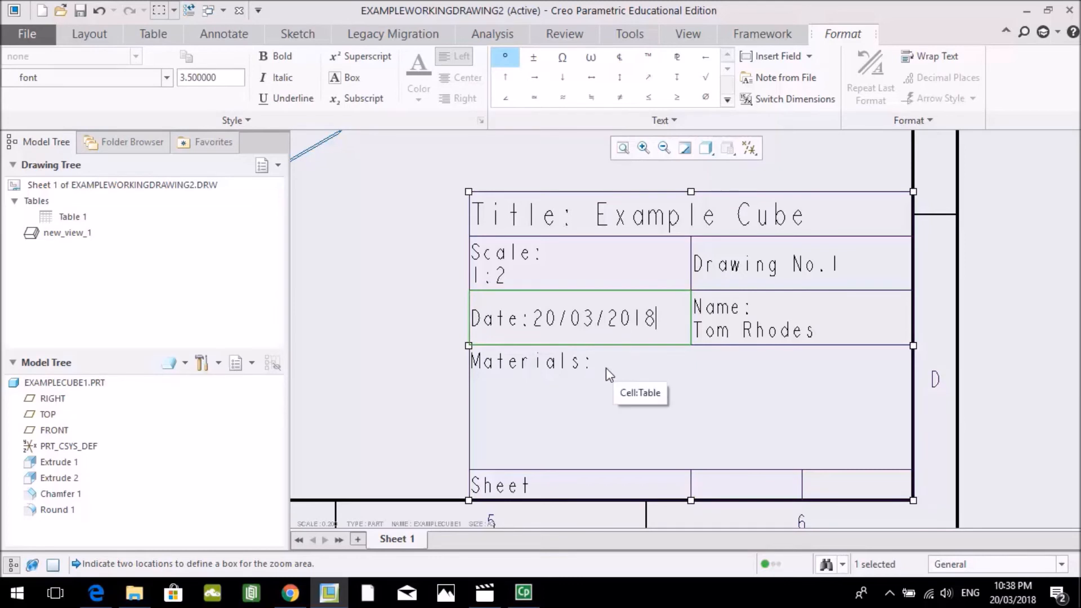
click(359, 372)
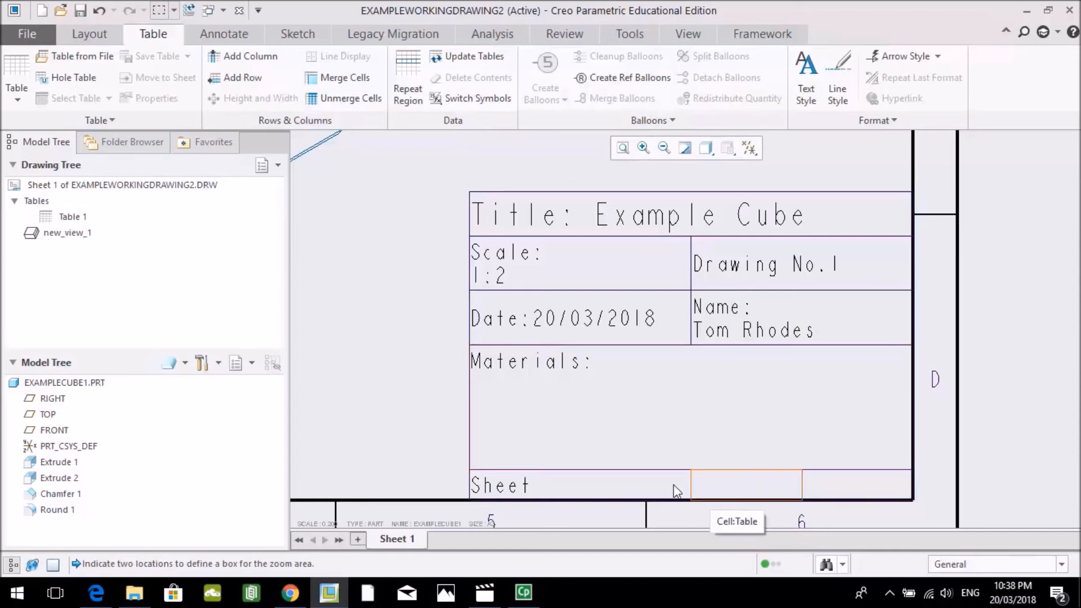
Step: Enter 1 in the cell beside Sheet in the title block, with a text height of 3.5
click(746, 496)
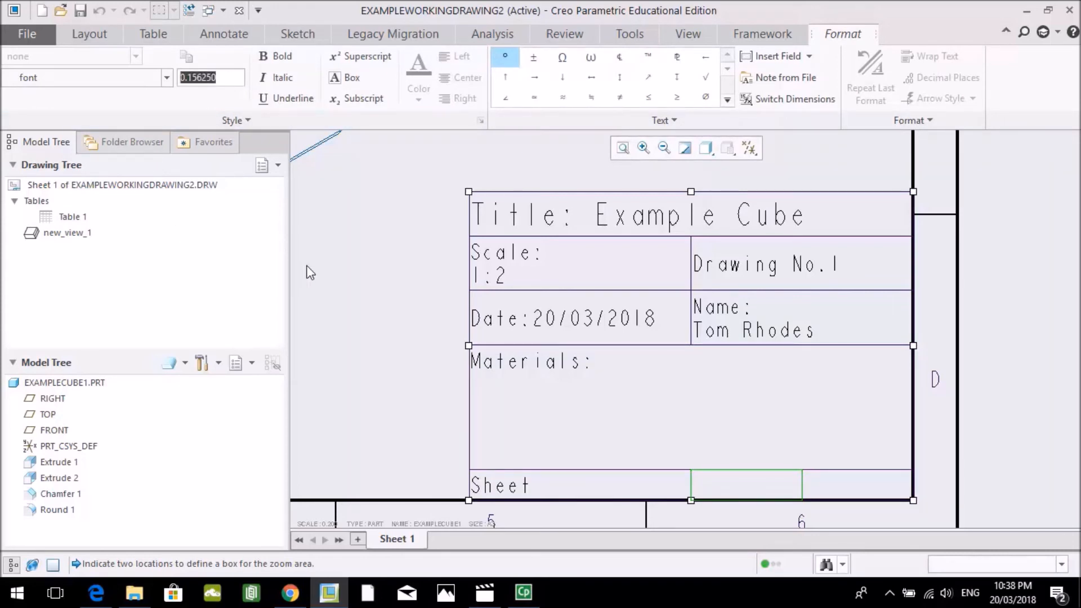
text(3.5)
key(Return)
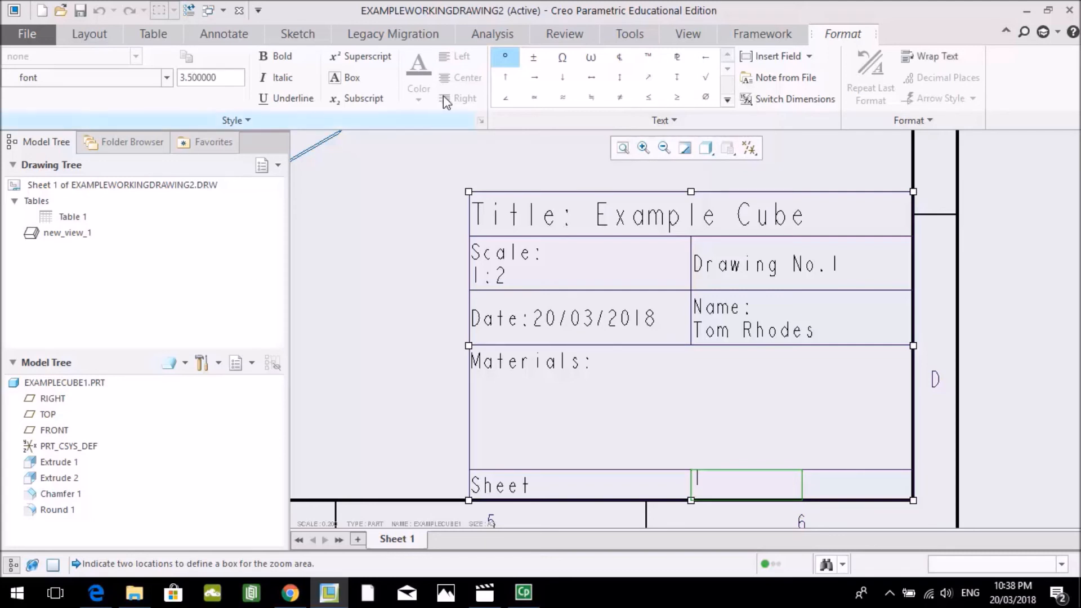
click(629, 468)
Step: Align the sheet number vertically to the middle of its title block cell
double_click(712, 481)
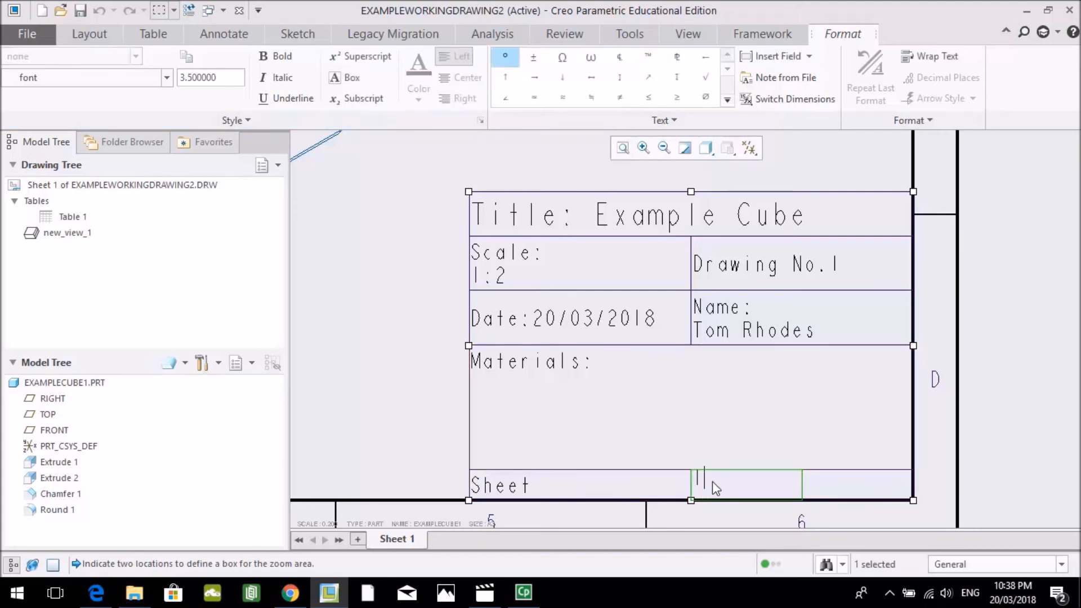
key(ctrl+a)
click(437, 441)
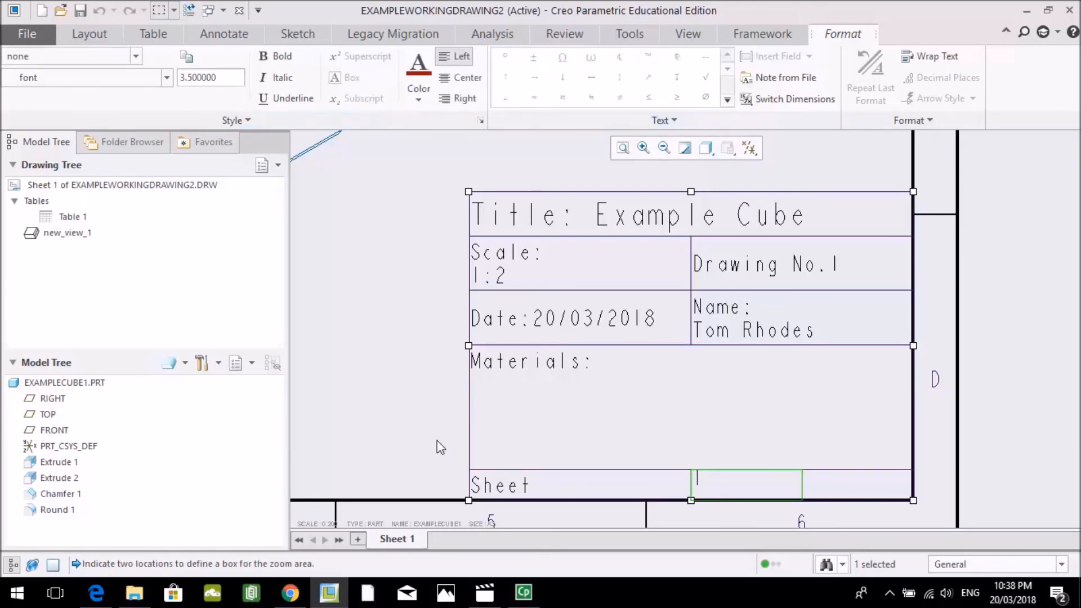
click(705, 482)
click(422, 441)
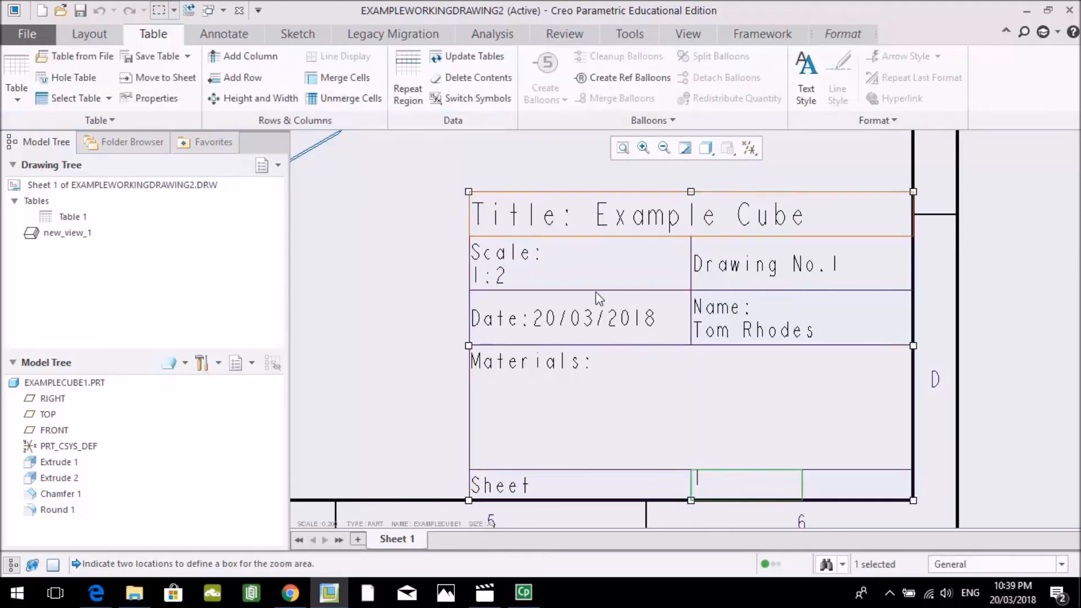
double_click(732, 488)
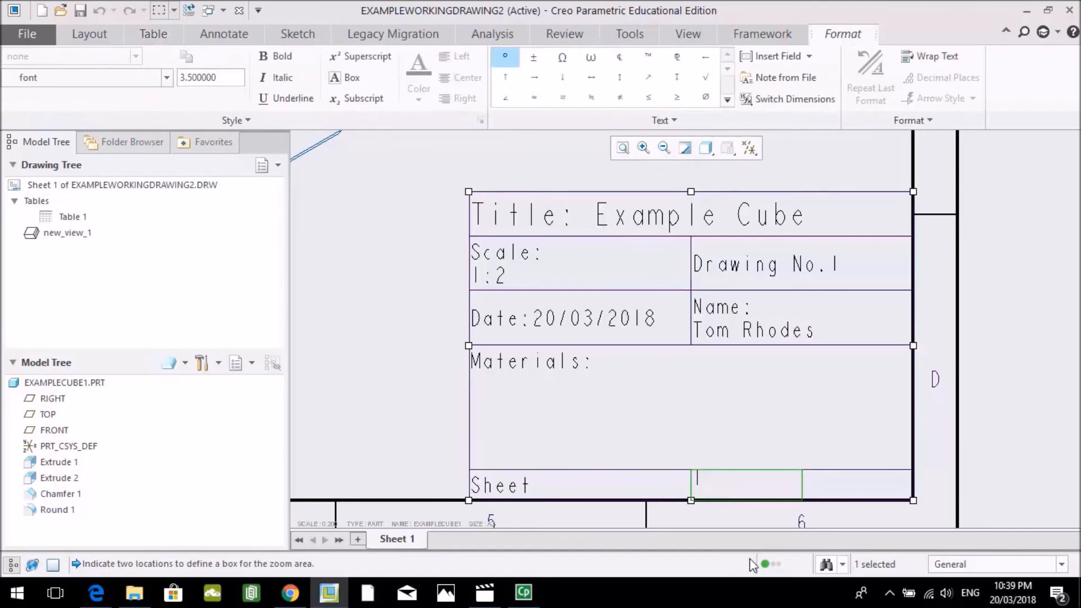
drag(711, 477, 693, 472)
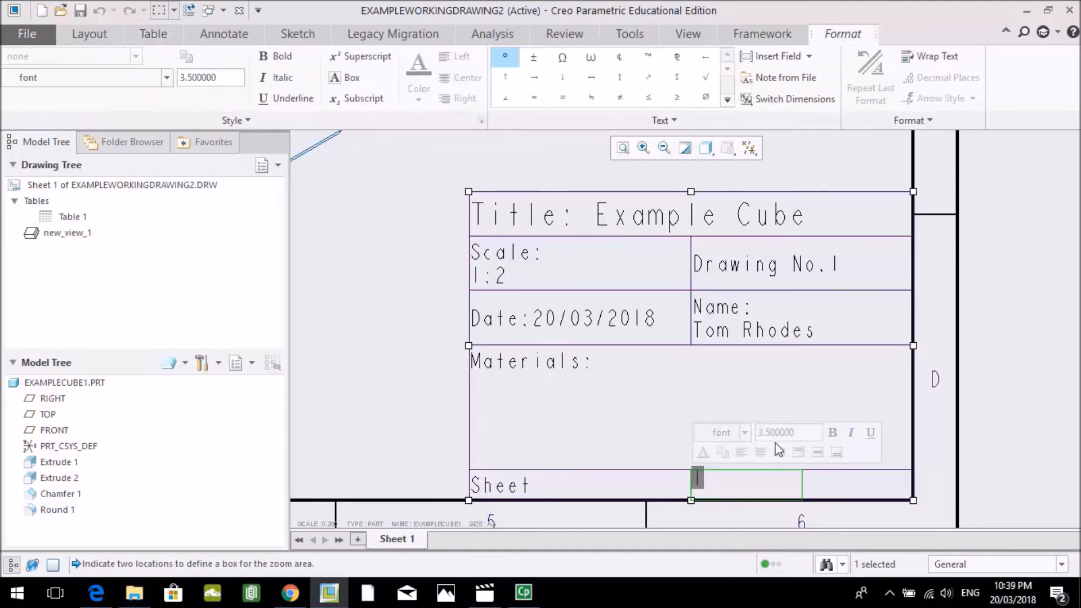
click(817, 452)
click(724, 494)
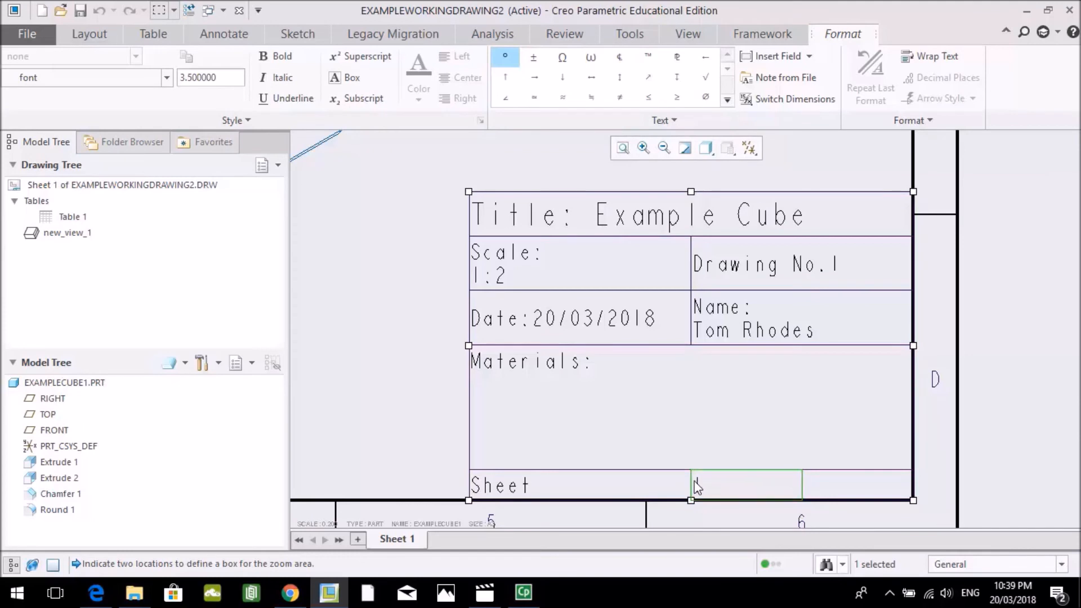
drag(691, 482, 705, 483)
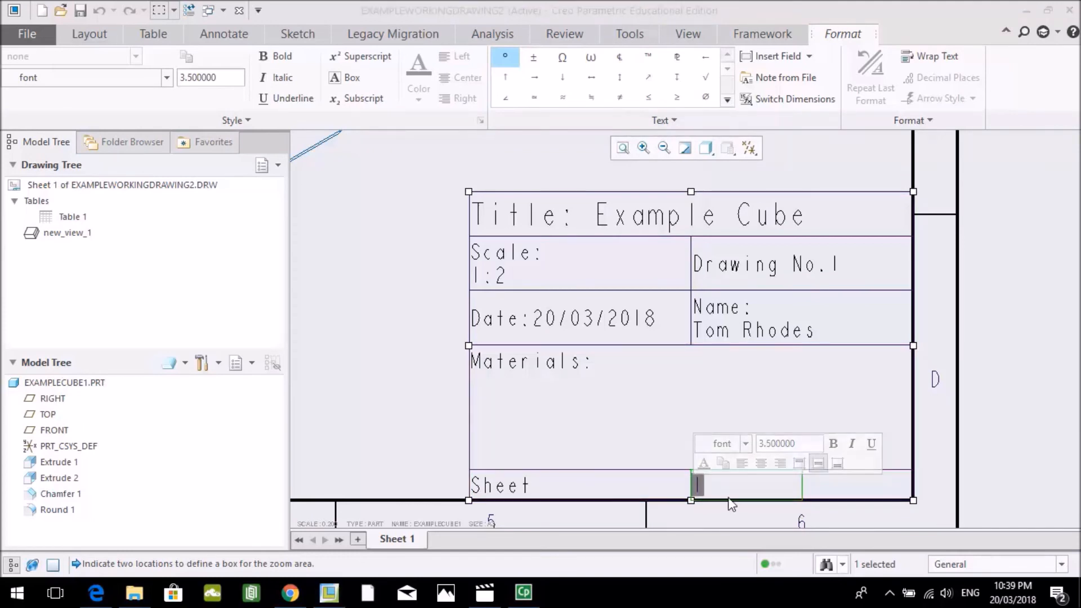
click(728, 486)
click(859, 475)
double_click(764, 494)
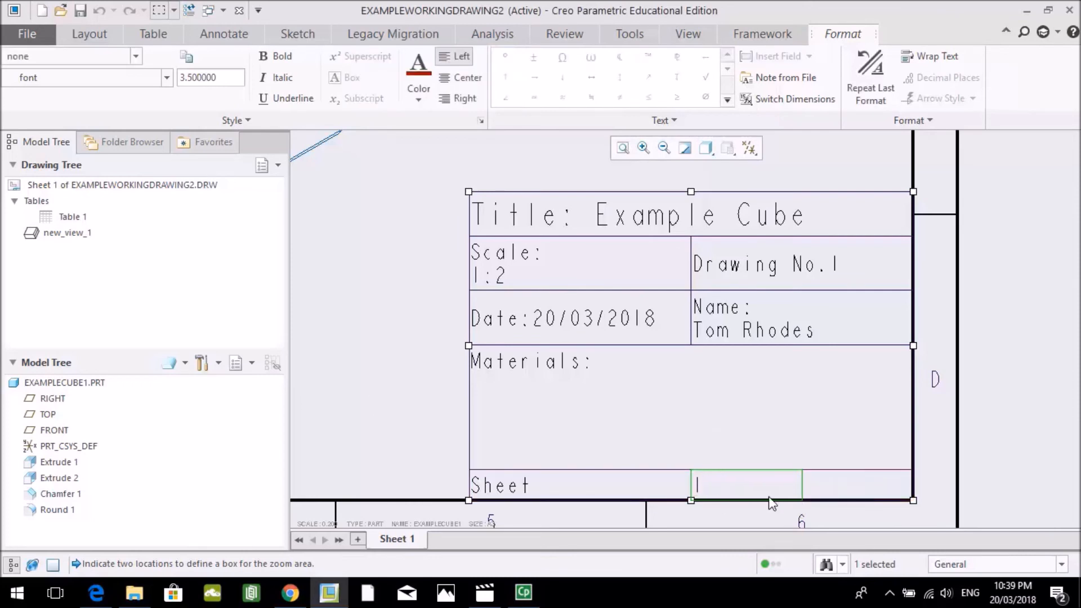
click(729, 500)
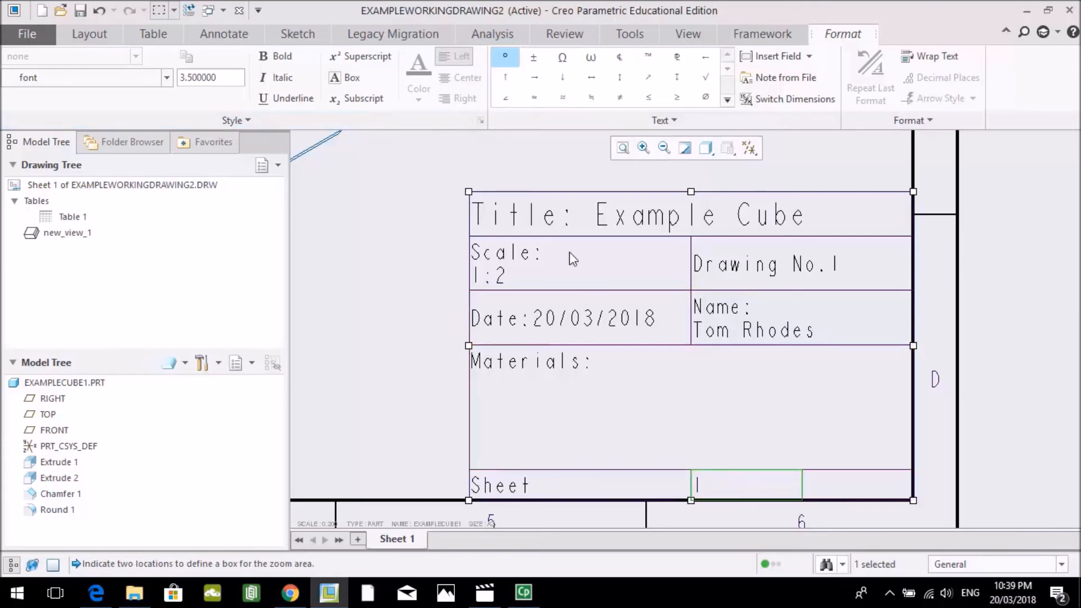
Step: Enter 2 in the last cell of the title block's Sheet row, with a text height of 3.5
double_click(842, 486)
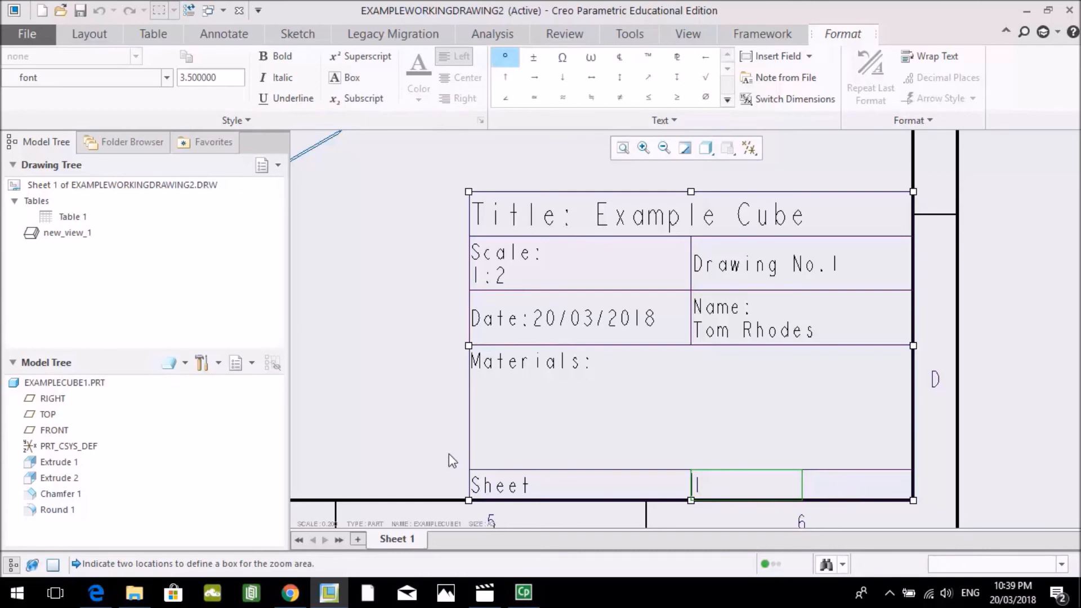
click(447, 452)
double_click(829, 483)
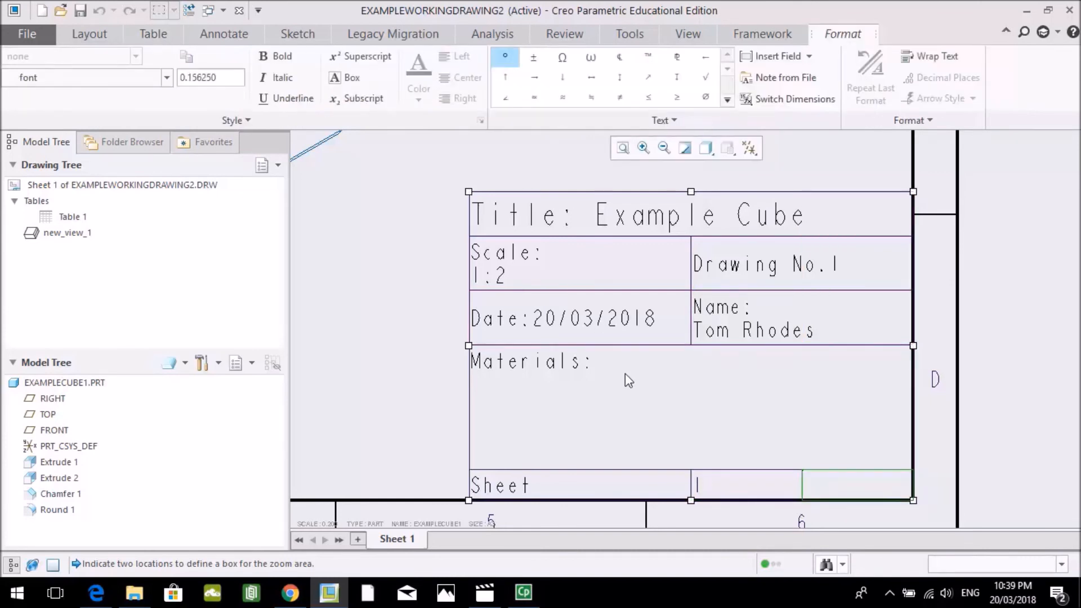
double_click(179, 79)
text(3.5)
key(Return)
text(2)
Step: Center the sheet numbers 1 and 2 horizontally in their title block cells
click(805, 484)
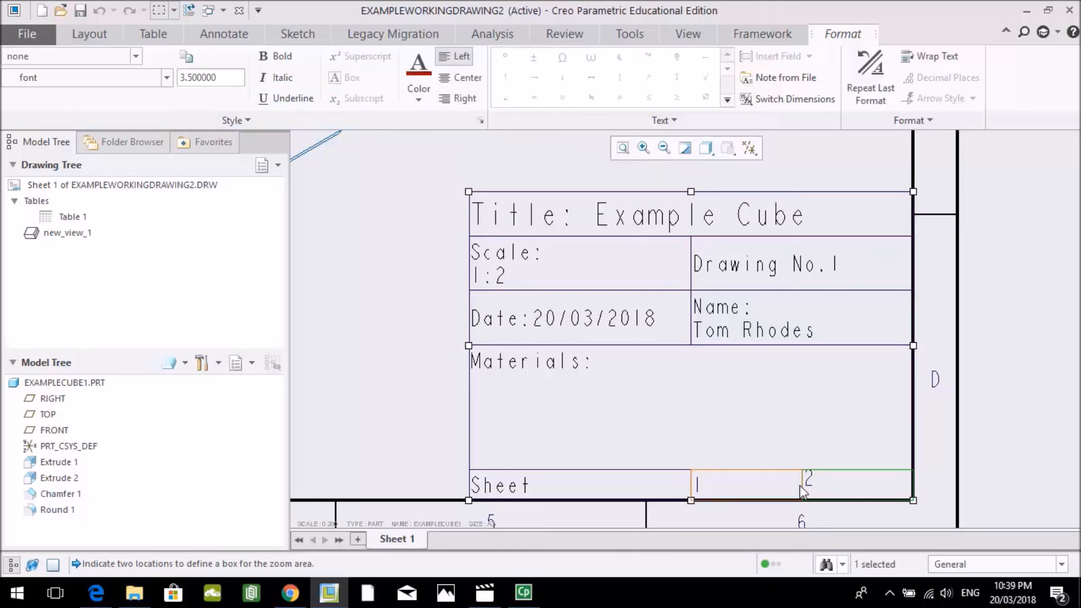
click(463, 80)
click(738, 479)
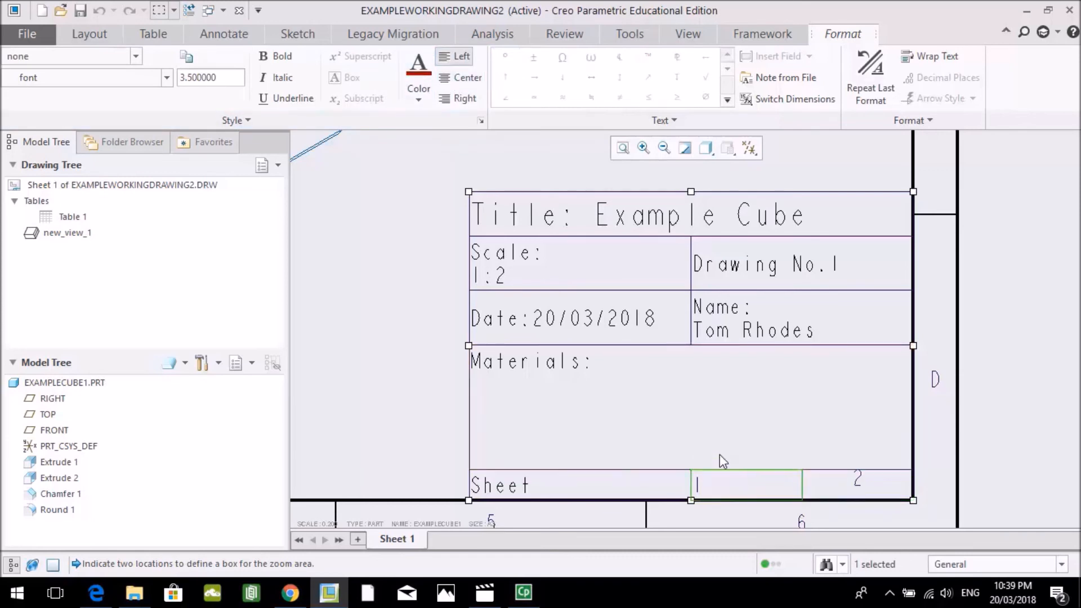
click(474, 79)
Step: Align the 2 in the Sheet row vertically to the middle of its cell and deselect the table
double_click(865, 480)
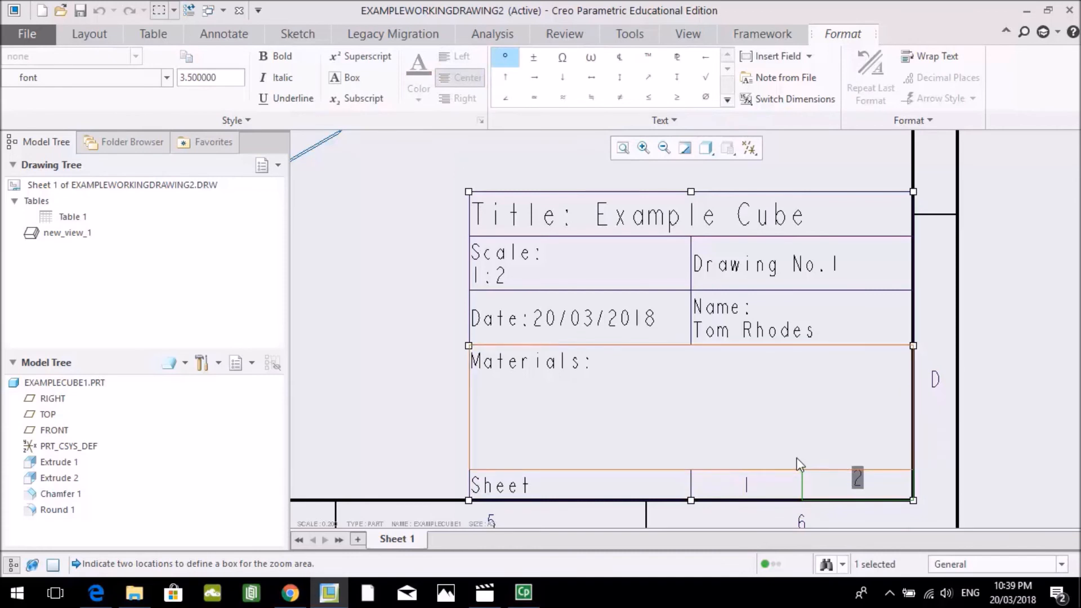
click(866, 475)
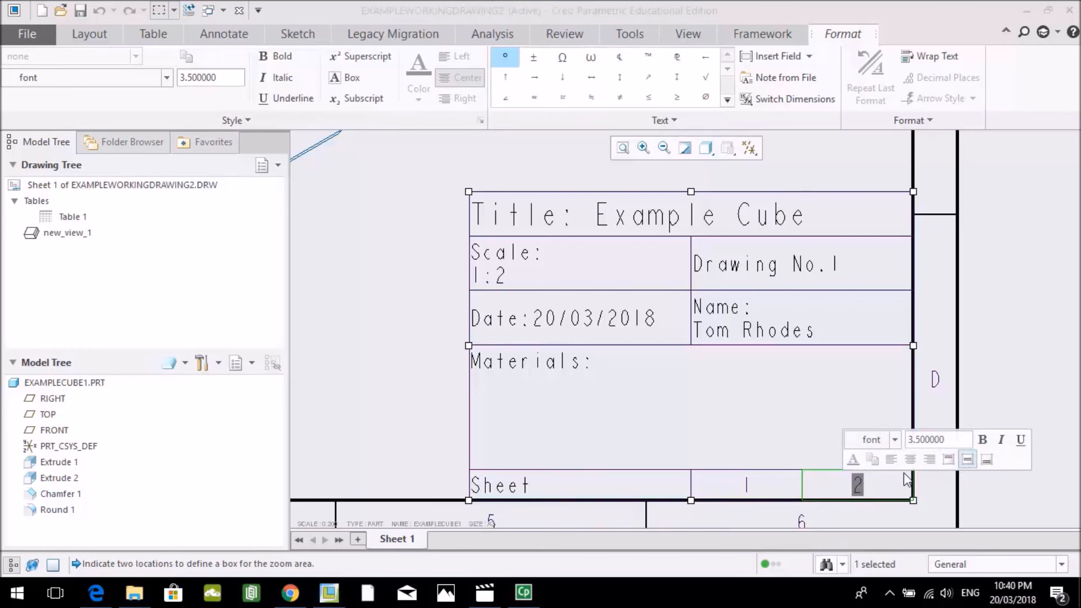
click(413, 393)
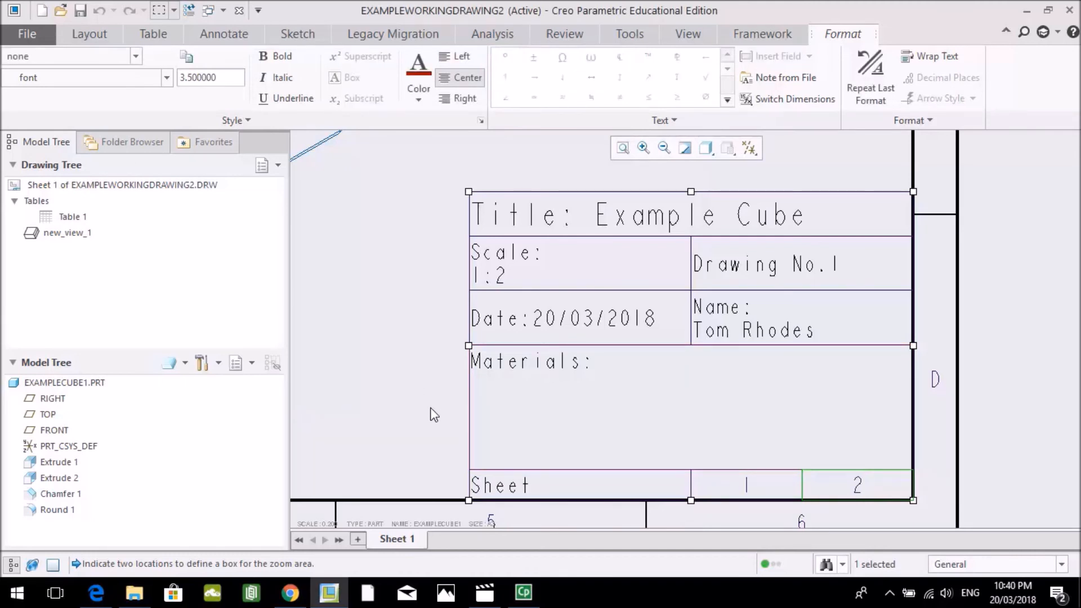
click(432, 402)
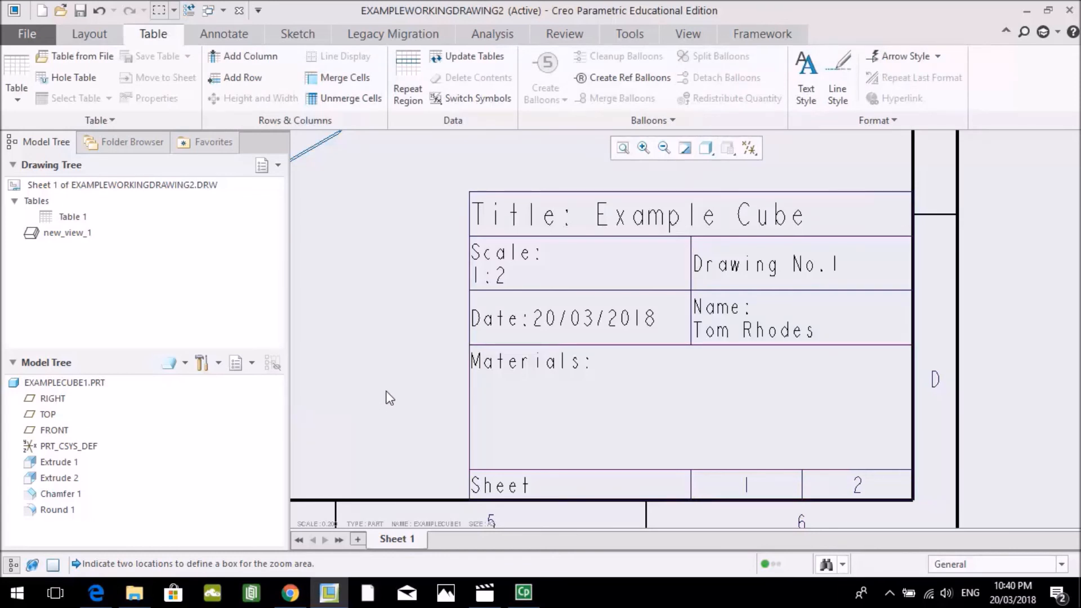
Step: Save the drawing EXAMPLEWORKINGDRAWING2.DRW in the Creo folder
click(668, 150)
click(668, 150)
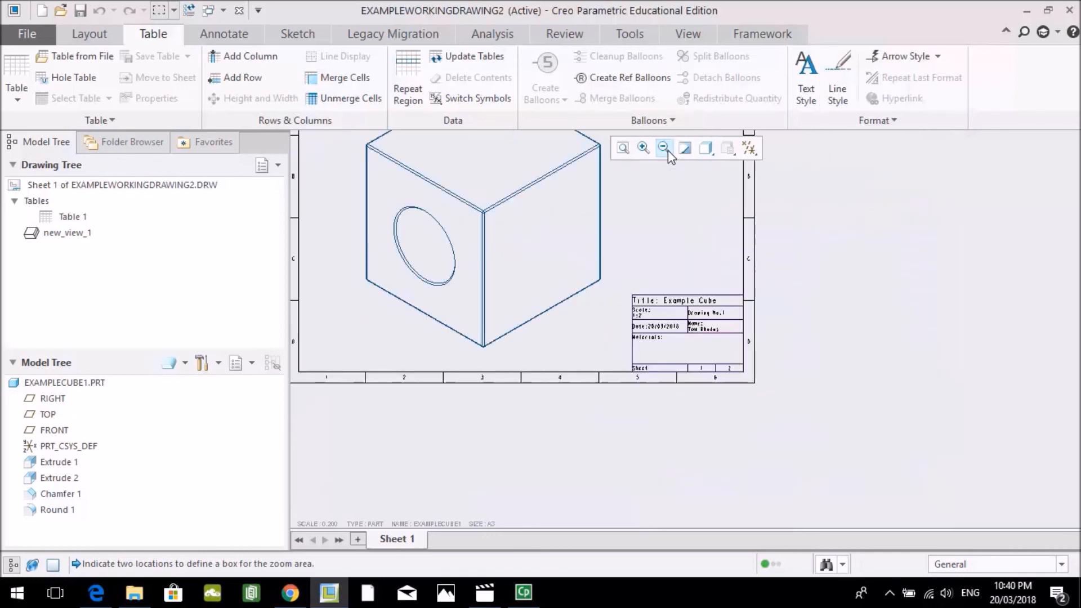
click(668, 150)
click(470, 185)
click(733, 360)
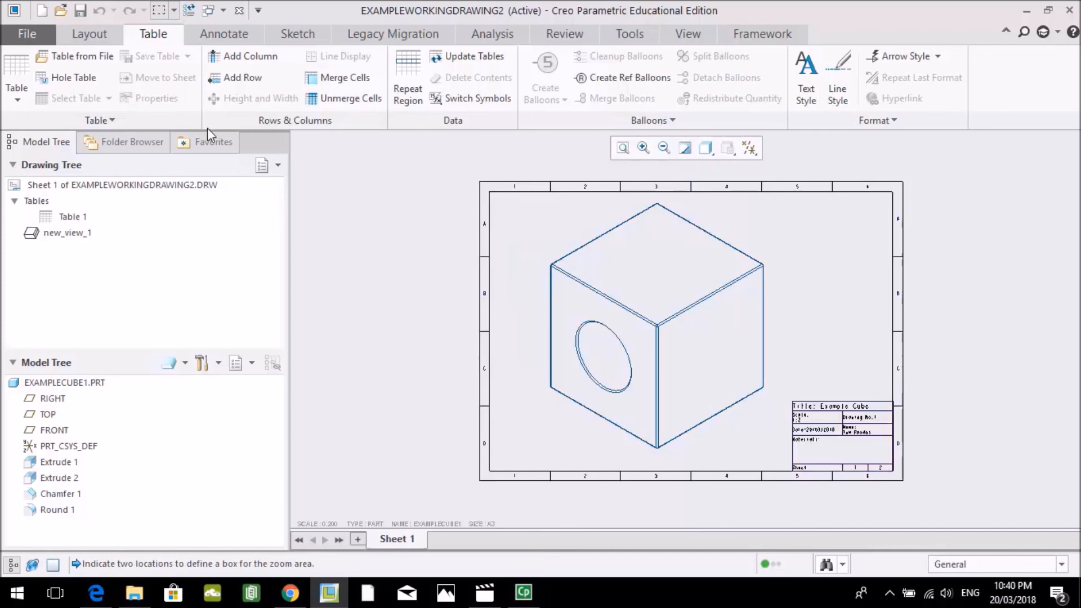
click(81, 9)
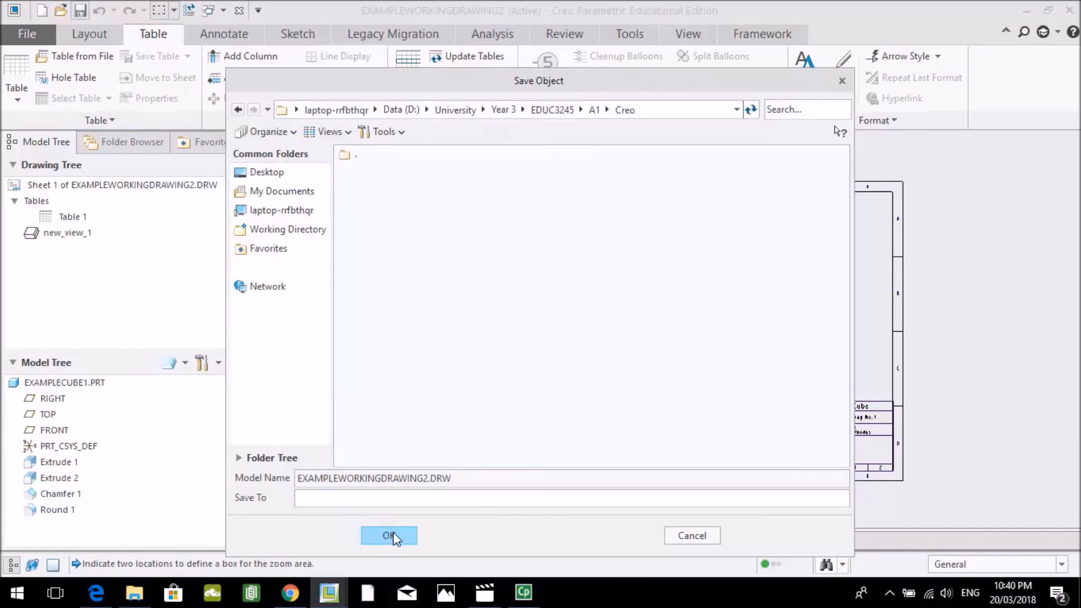
click(393, 535)
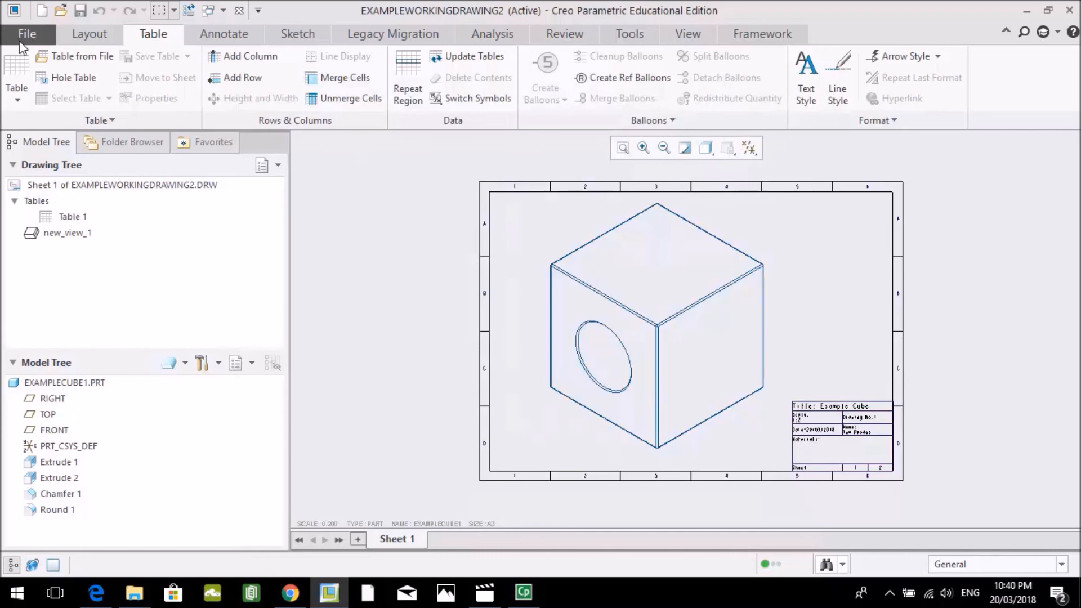
Step: Quick-export the drawing as a PDF and display its whole page in Microsoft Edge
click(19, 41)
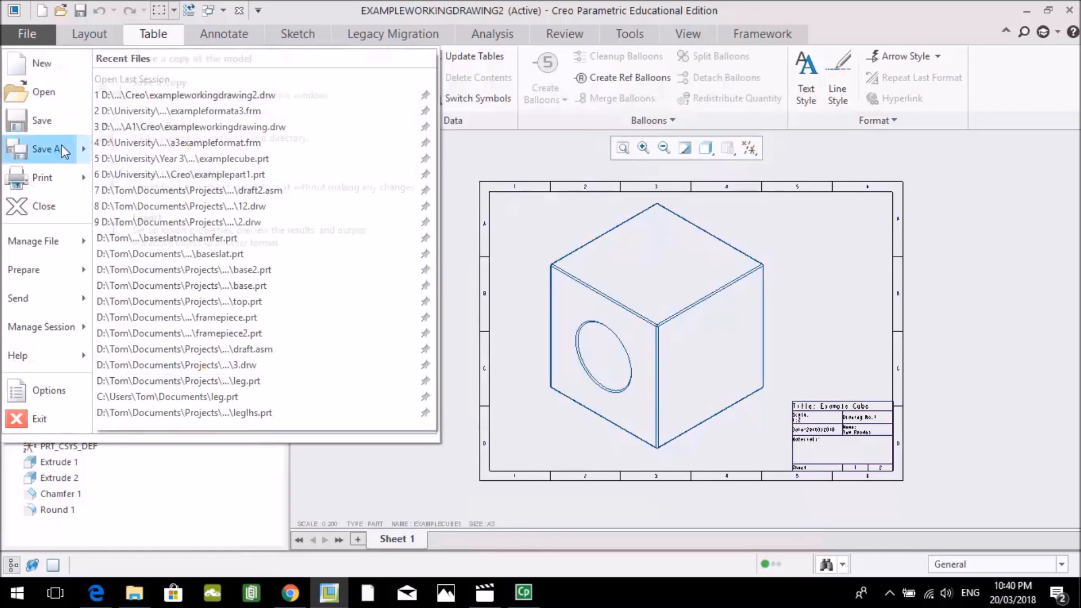
mouse_move(63, 151)
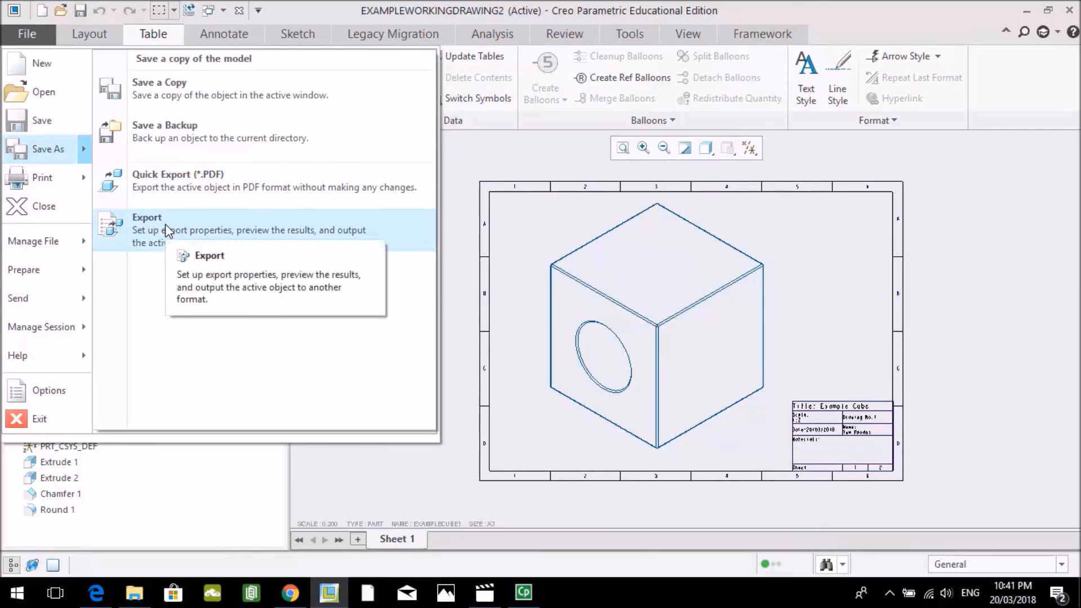
click(169, 180)
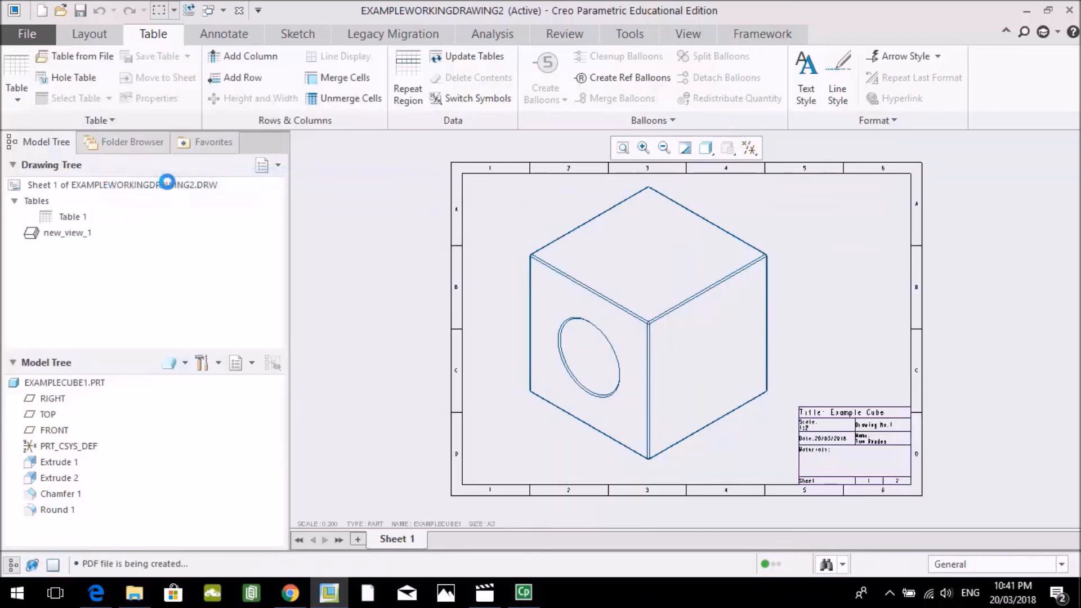
key(alt+Tab)
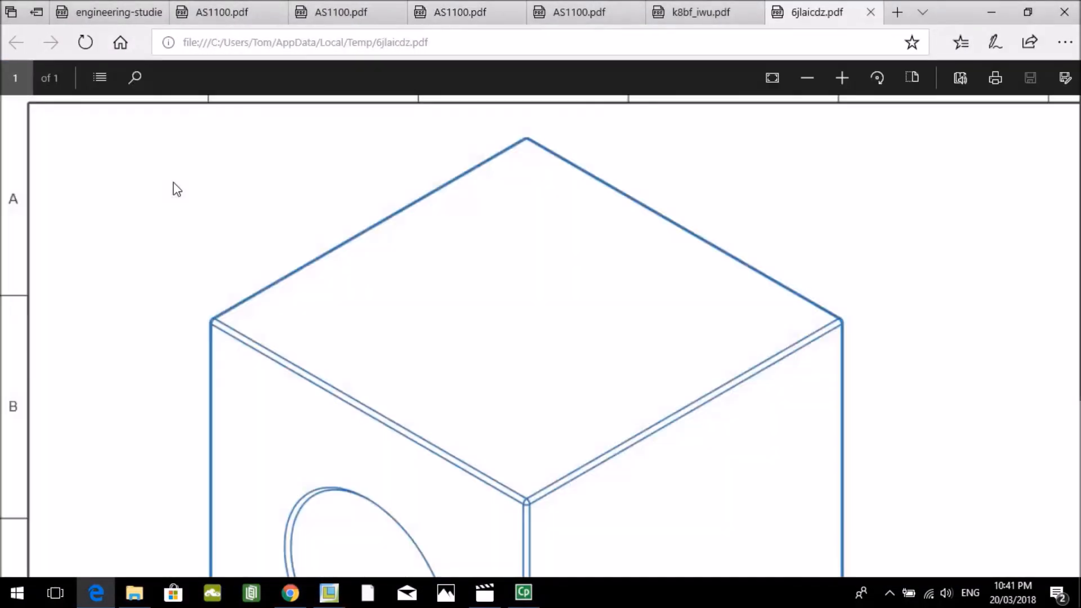
click(809, 78)
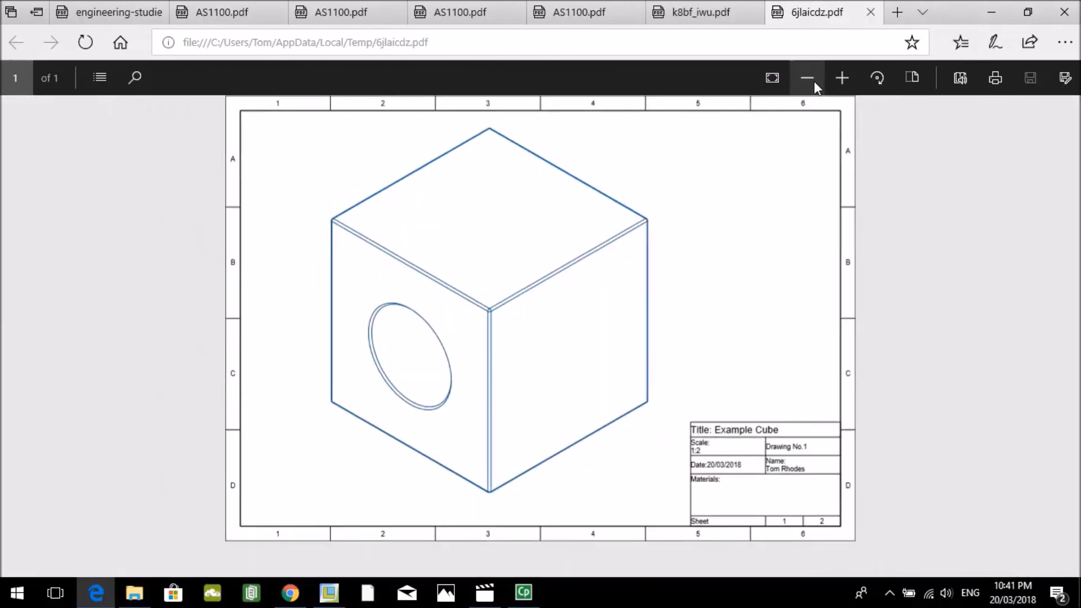
Step: Print the exported PDF drawing with the orientation set to Landscape
click(992, 80)
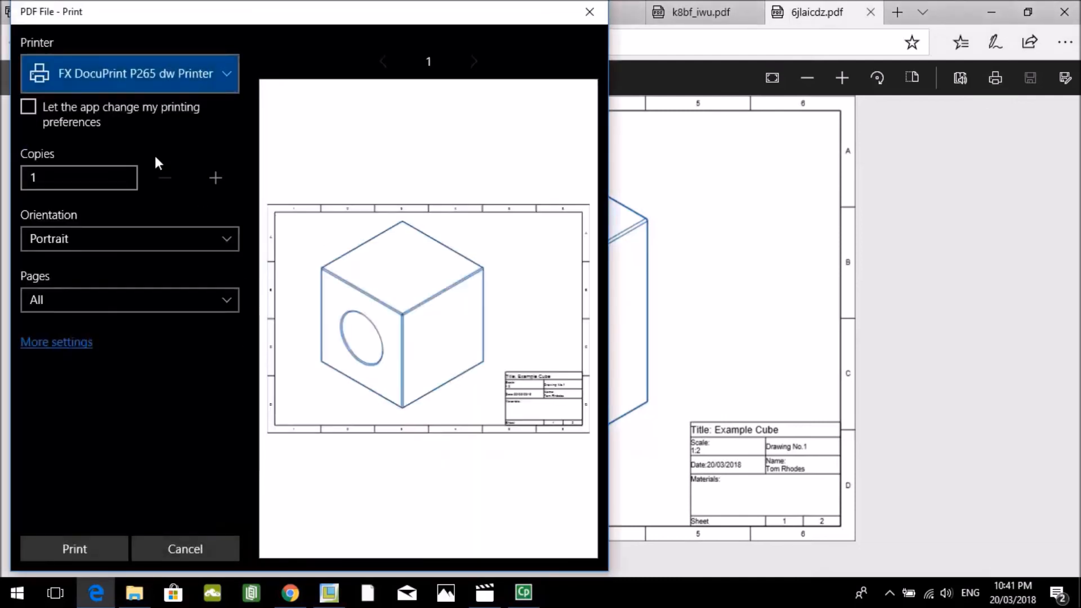
click(164, 237)
click(99, 213)
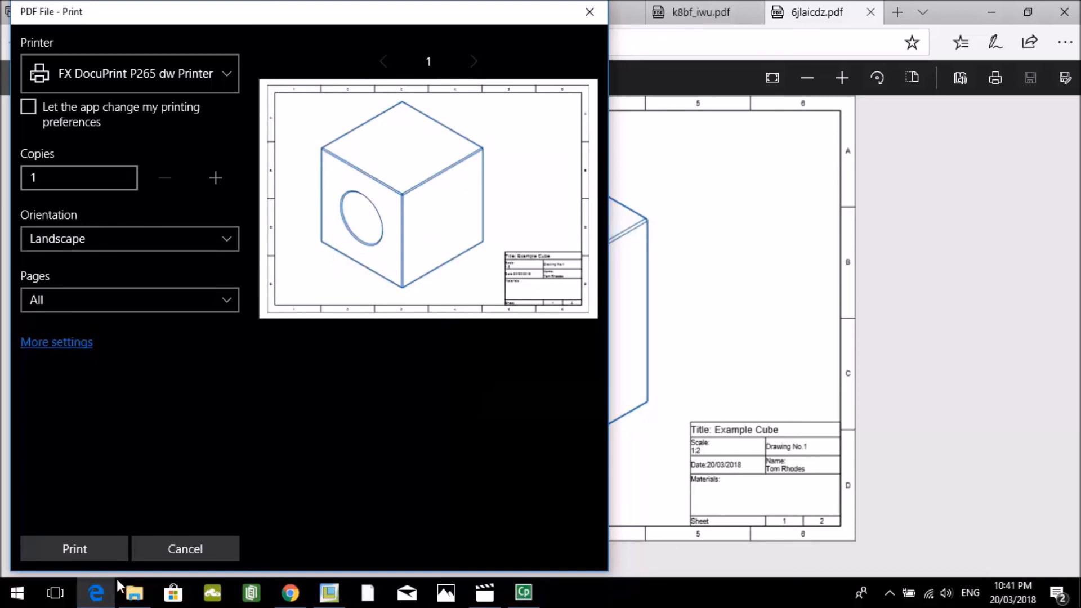
click(90, 549)
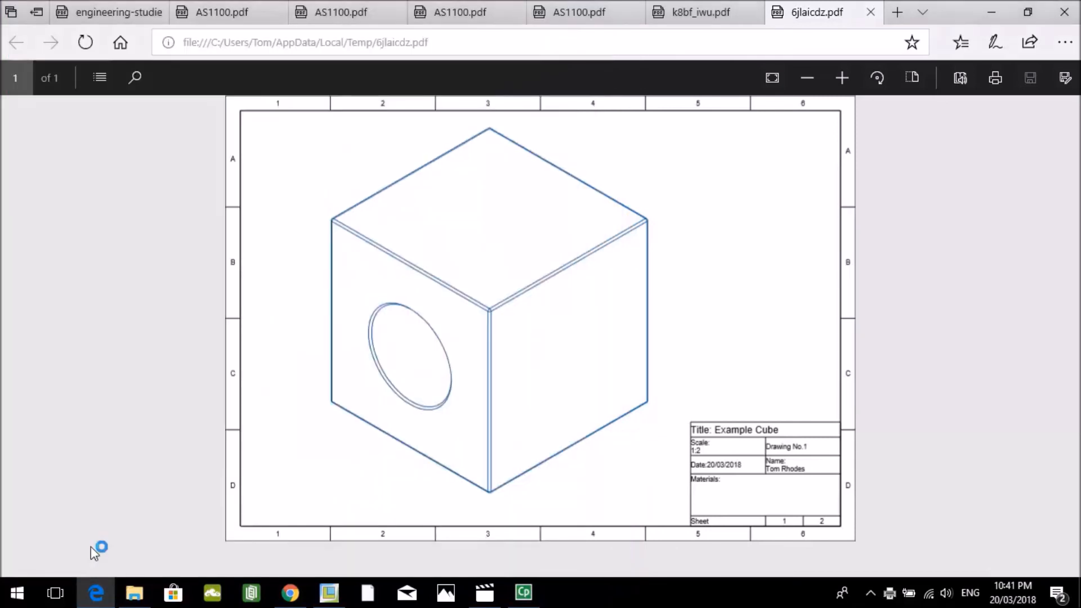